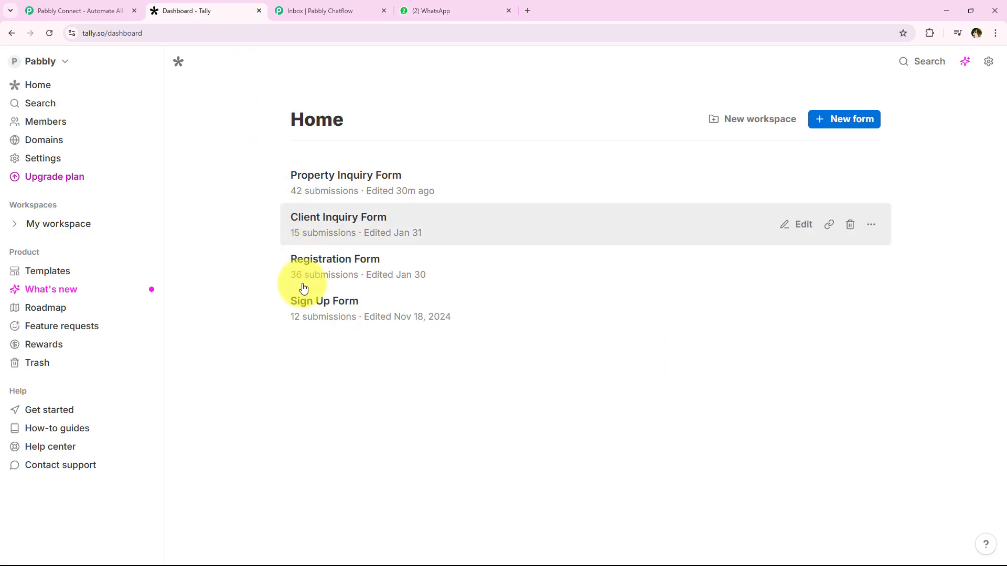
- Switch to the Pabbly Connect website and sign in to reach the Pabbly apps page
left_click(315, 10)
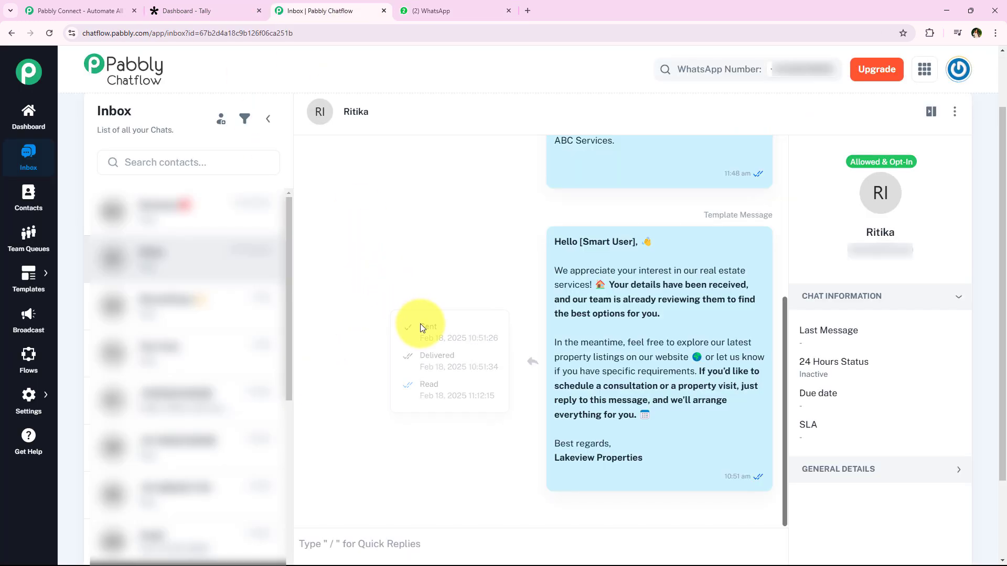
left_click(233, 5)
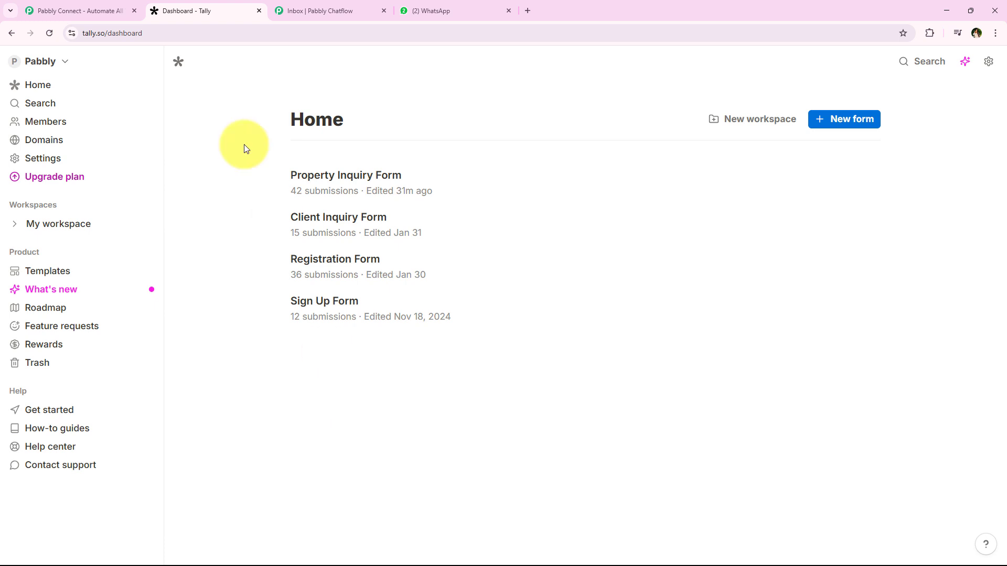
left_click(97, 6)
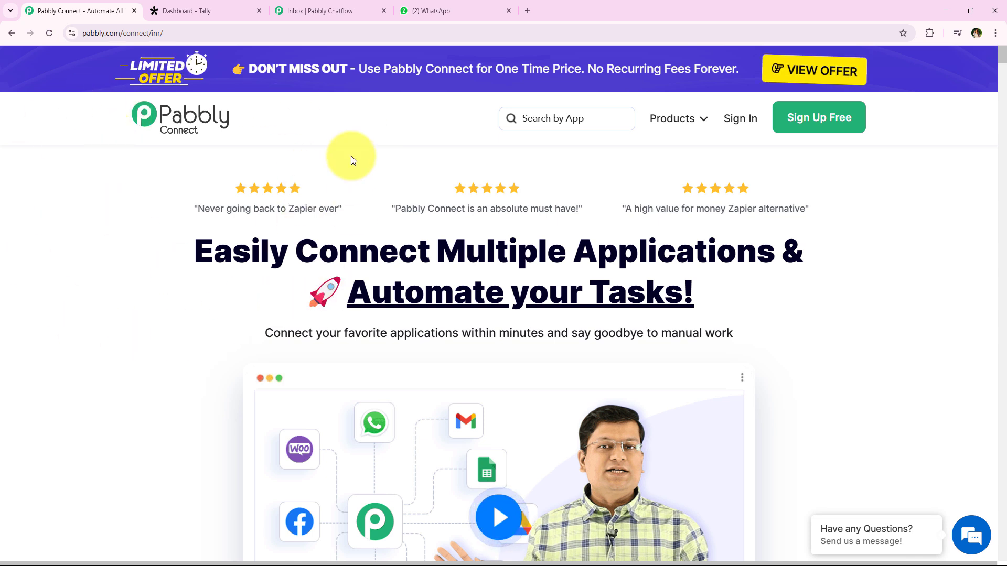
left_click(191, 33)
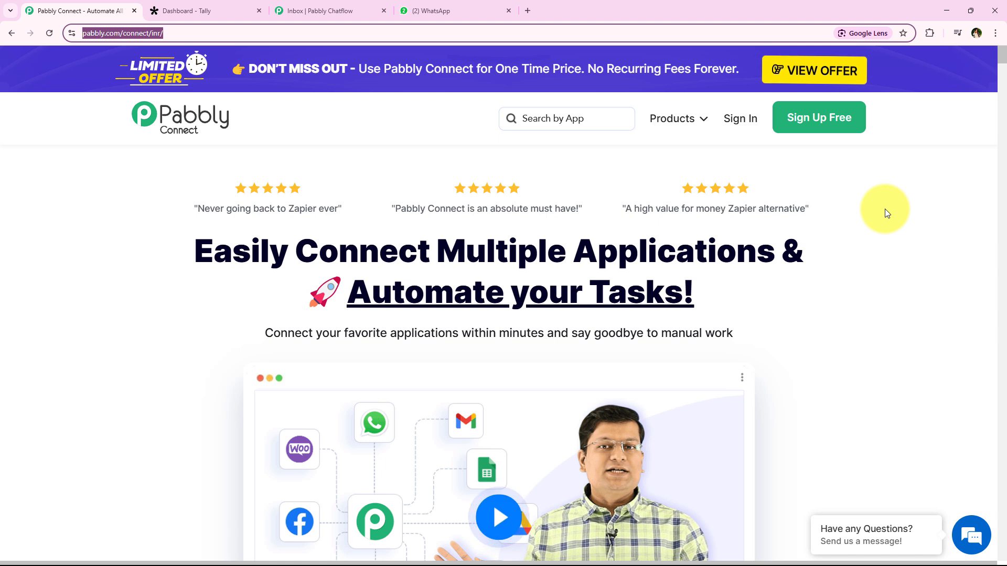
left_click(741, 118)
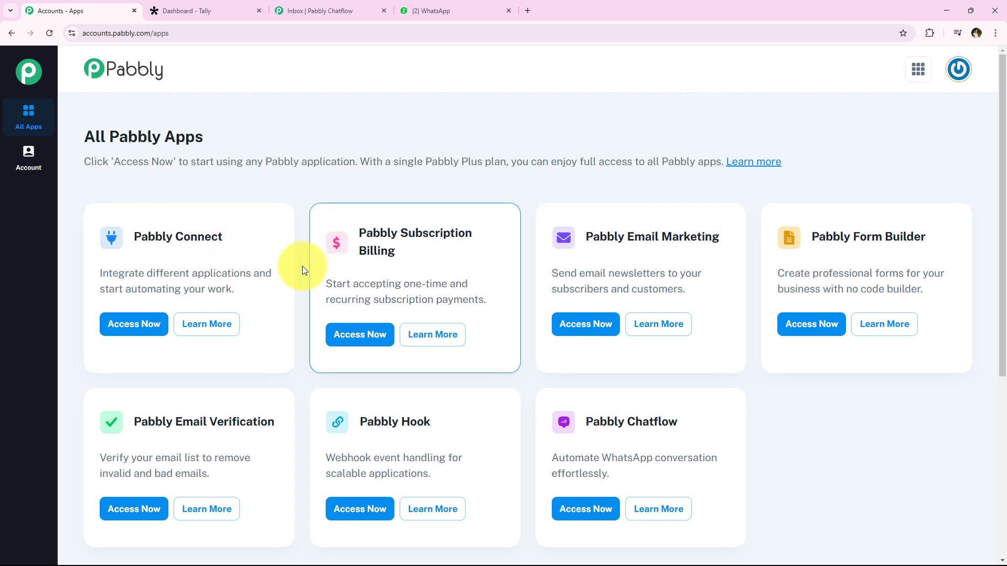
- Examine the available Pabbly apps, particularly the descriptions of Pabbly Connect and Pabbly Chatflow
left_click_drag(135, 236, 239, 245)
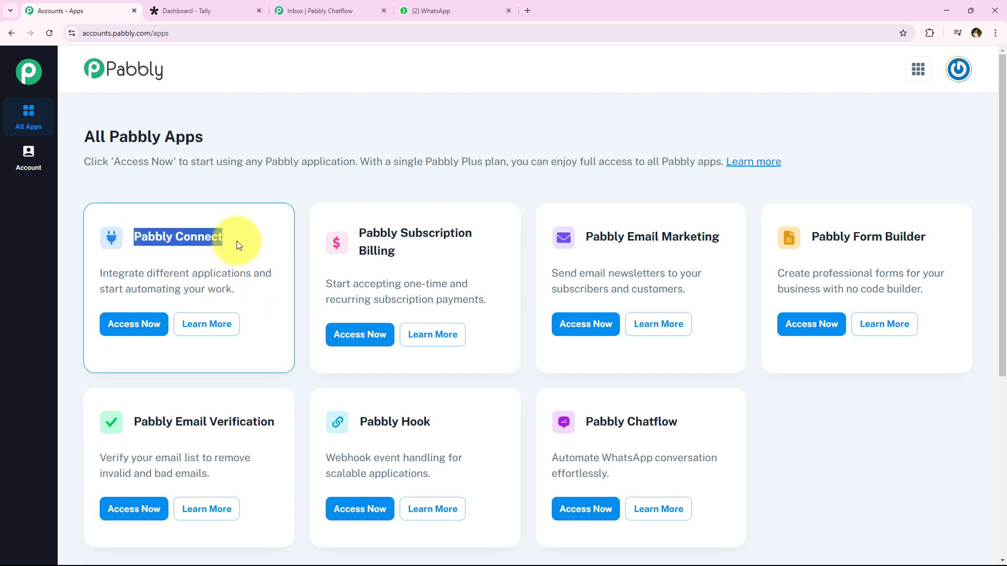
left_click_drag(358, 232, 489, 249)
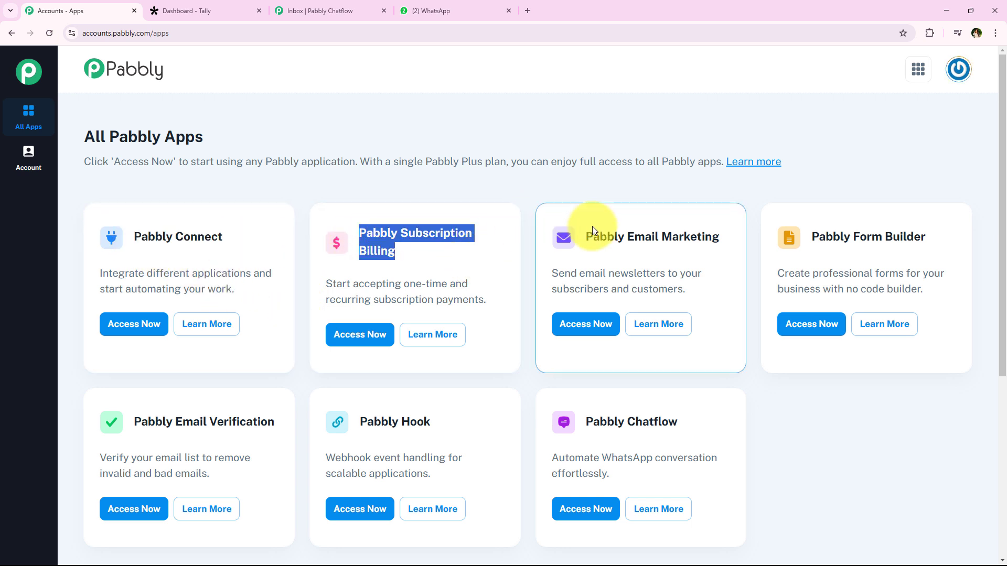
left_click_drag(586, 236, 750, 242)
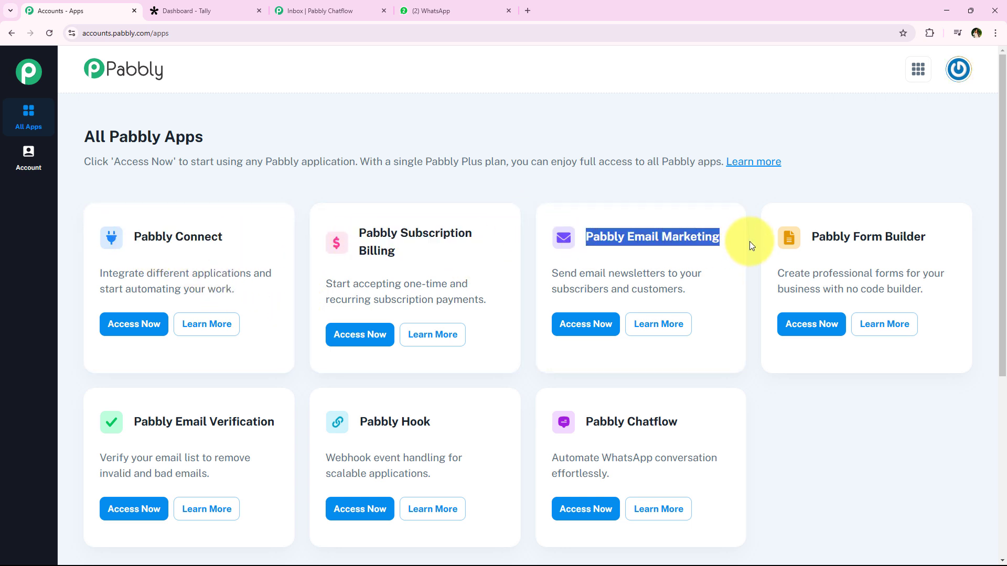
triple_click(850, 237)
left_click_drag(708, 418, 577, 416)
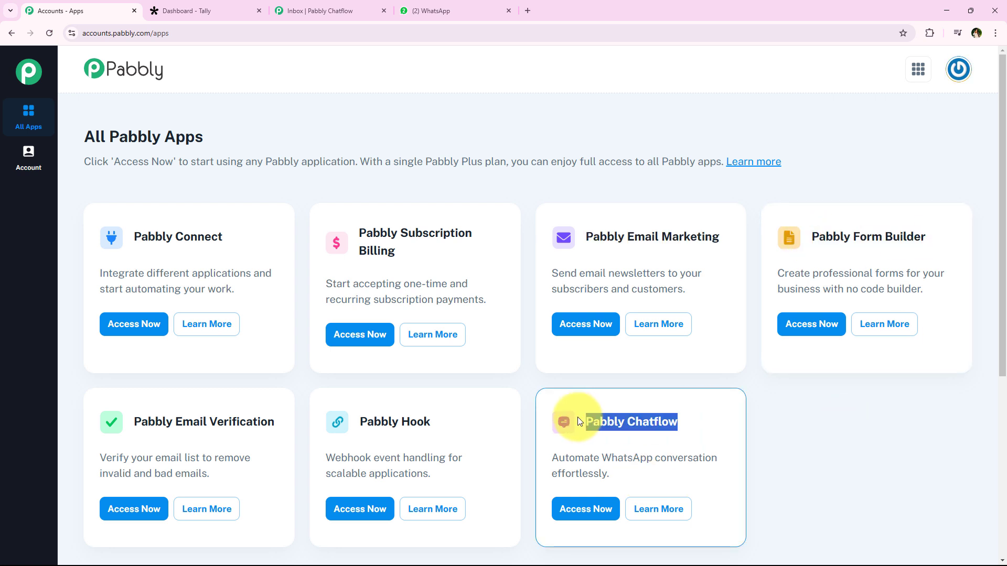
left_click(681, 431)
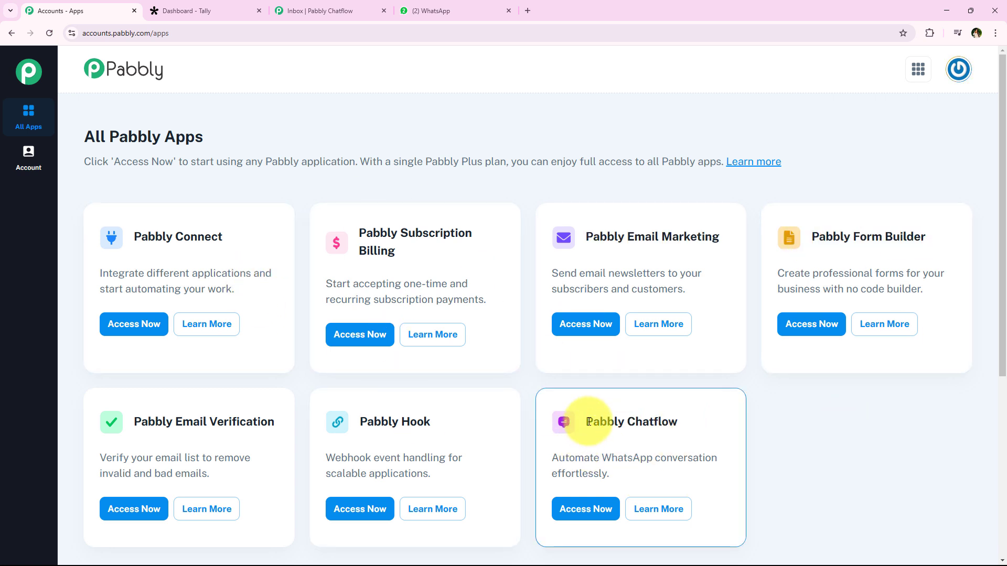
left_click_drag(588, 422, 678, 416)
left_click(636, 457)
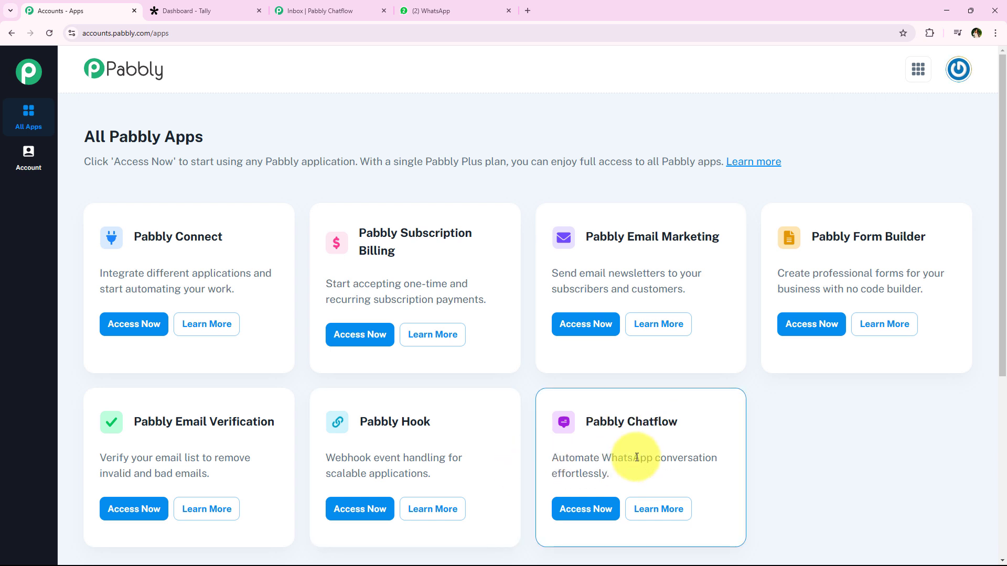
left_click_drag(552, 457, 729, 456)
left_click_drag(134, 236, 231, 236)
left_click_drag(100, 273, 248, 280)
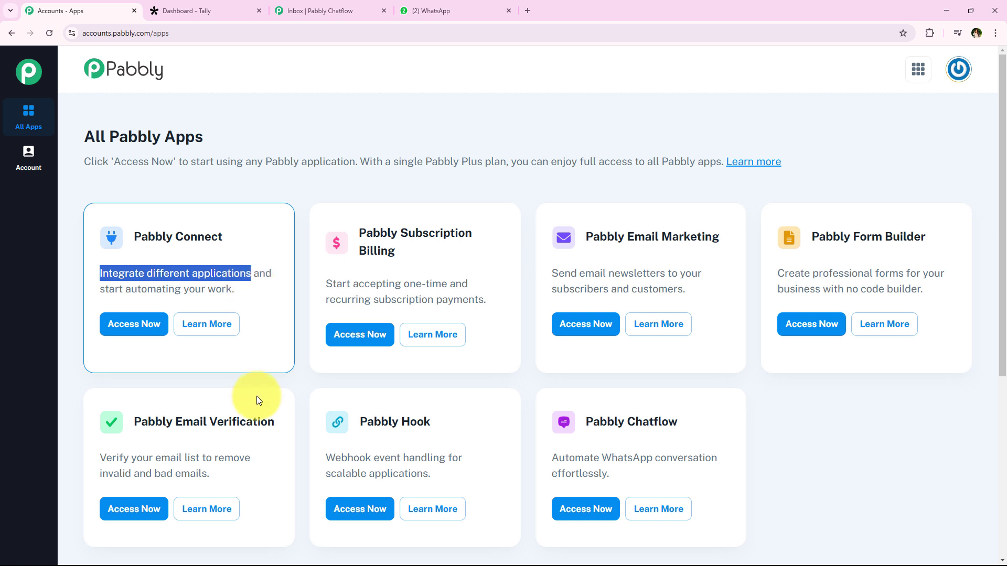
left_click(276, 351)
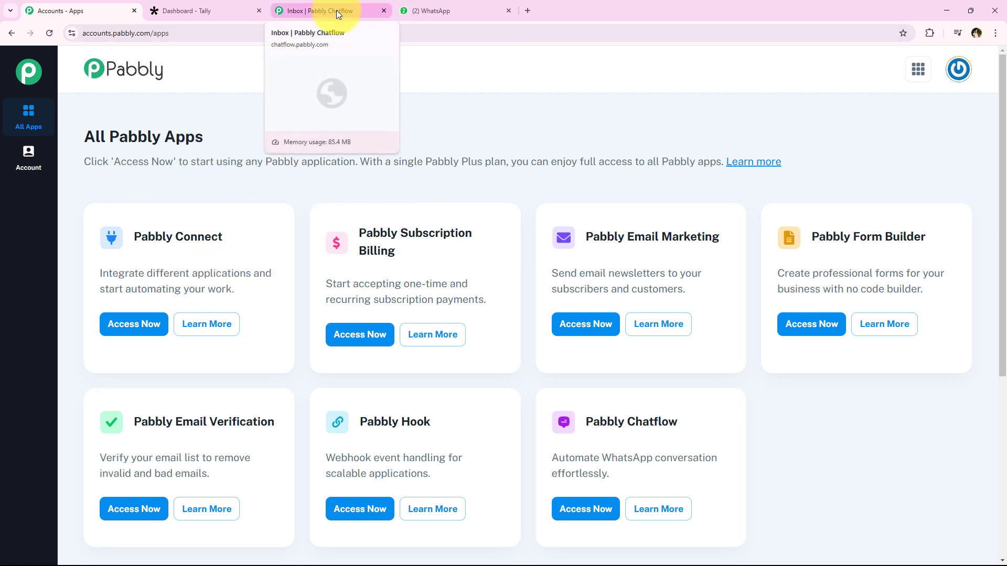
- Access Pabbly Connect from the list of Pabbly apps to reach its workflow dashboard
left_click_drag(134, 236, 222, 240)
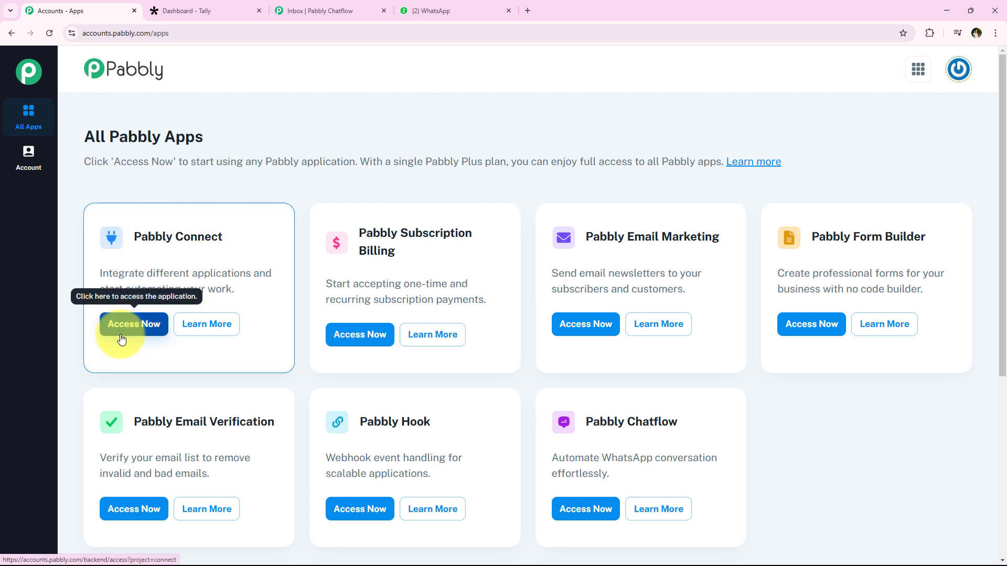
left_click(105, 324)
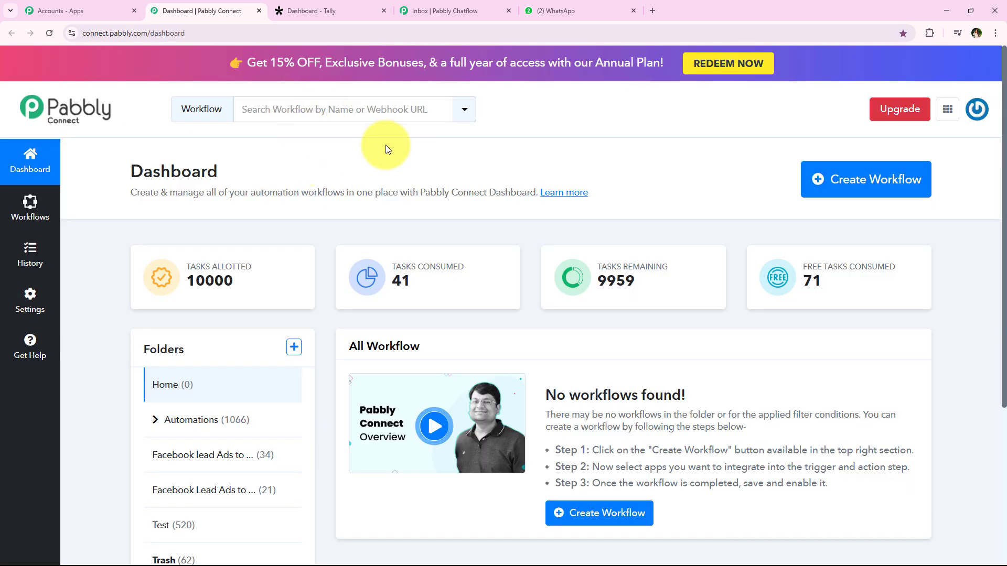
left_click_drag(129, 164, 231, 160)
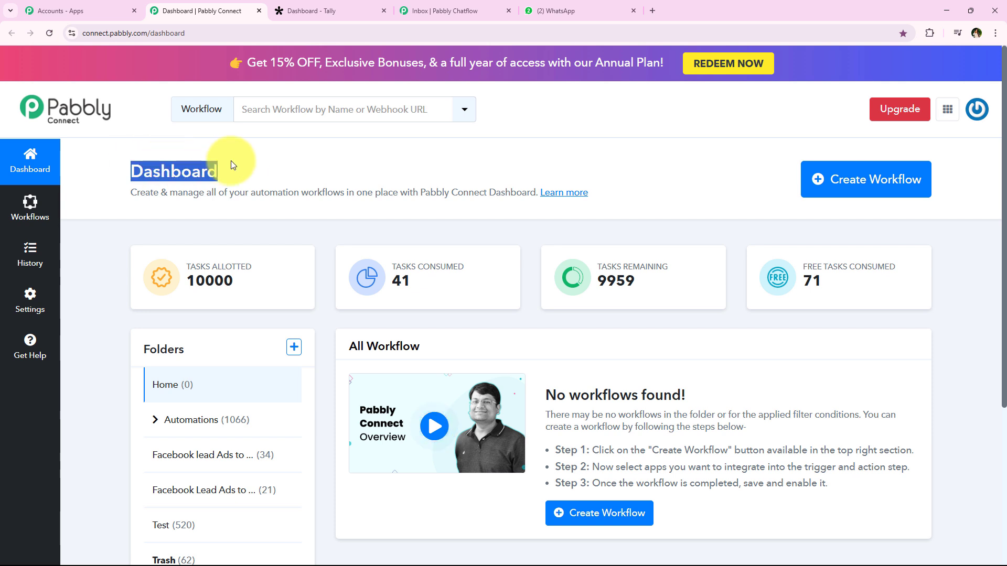
left_click(231, 161)
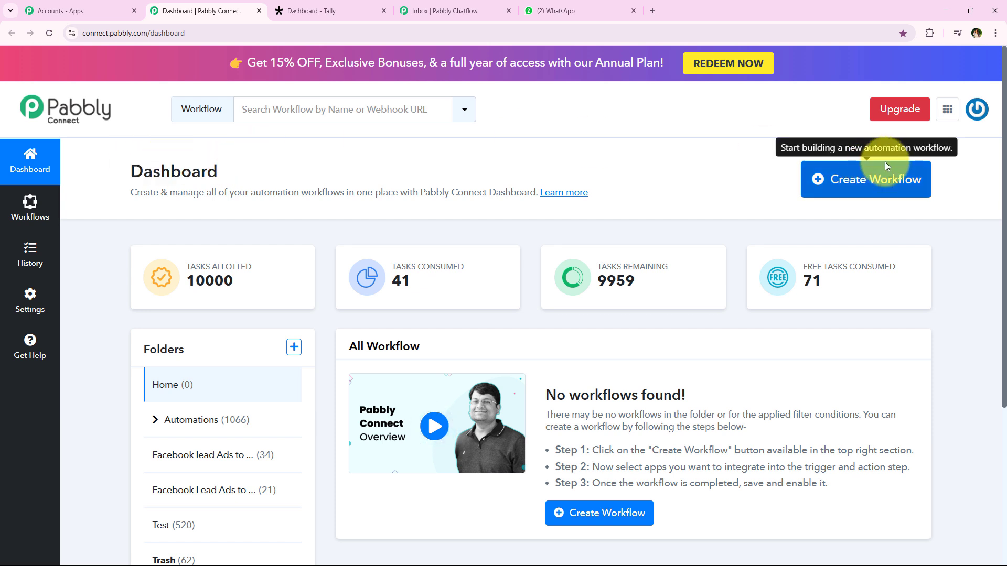
- Create a workflow named "How to Send Automated WhatsApp Message on Tally Forms Submission using Pabbly Chatflow" in the Automations folder
left_click(847, 196)
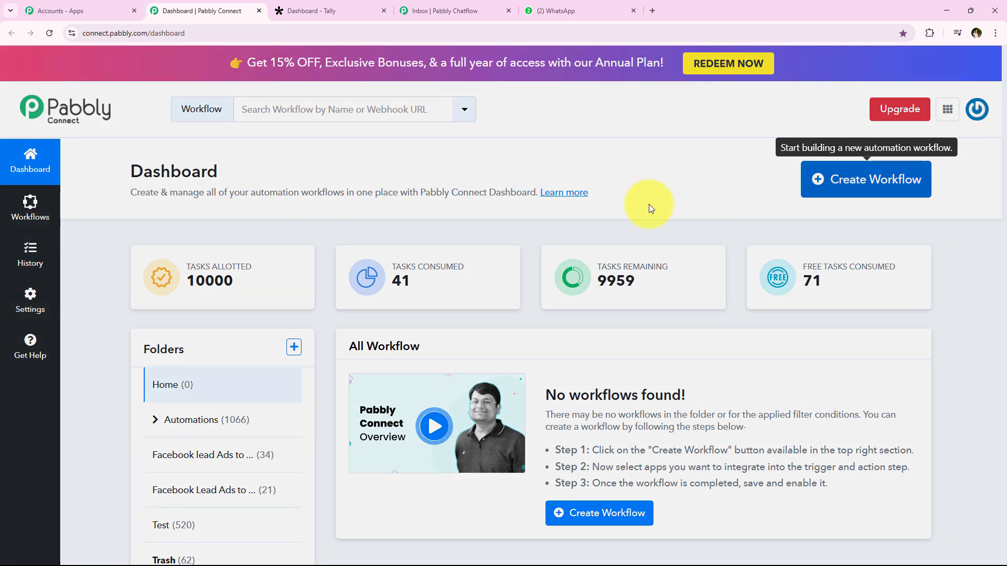
left_click(354, 248)
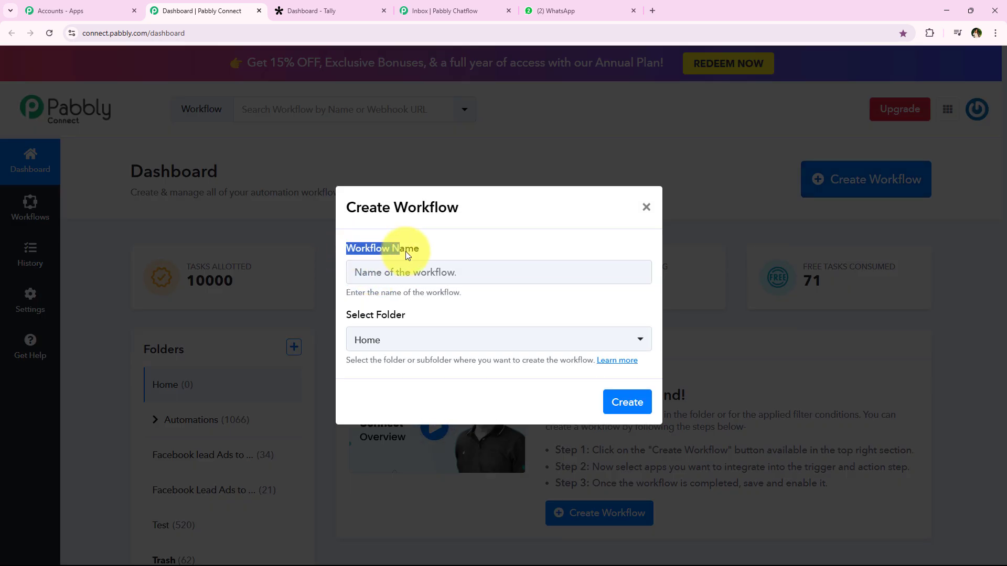
left_click_drag(418, 255, 417, 255)
left_click_drag(338, 316, 397, 316)
left_click(535, 305)
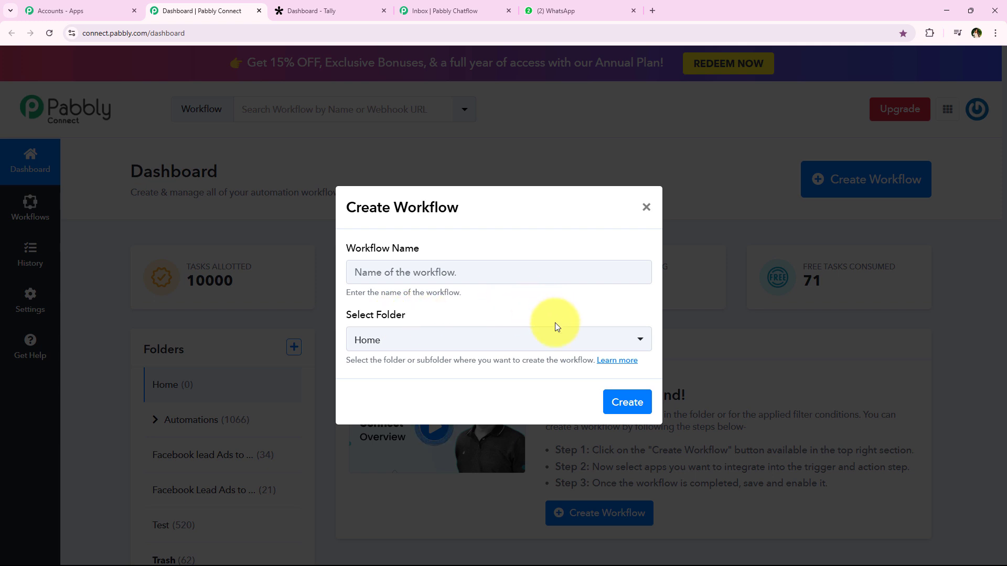
left_click(563, 346)
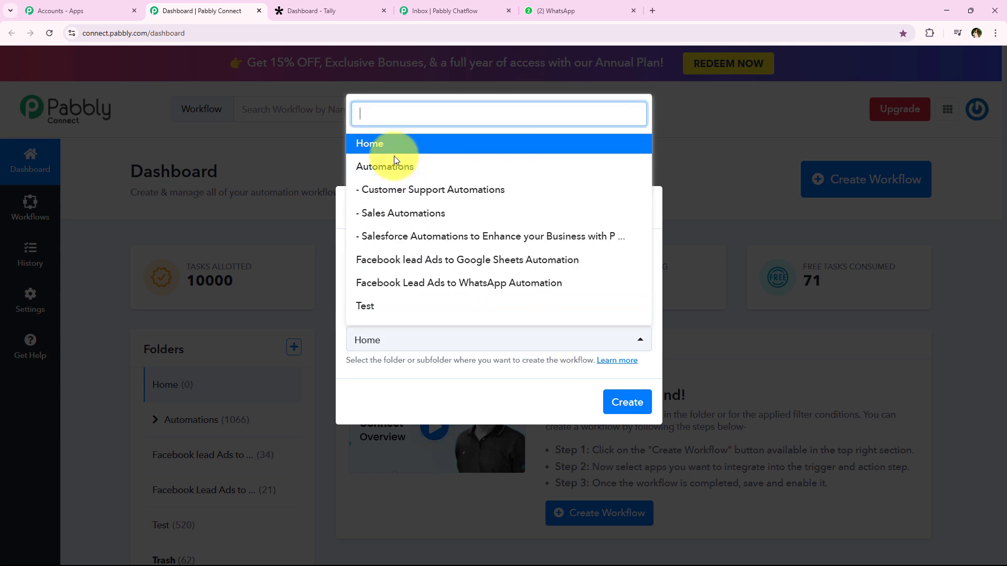
left_click(531, 174)
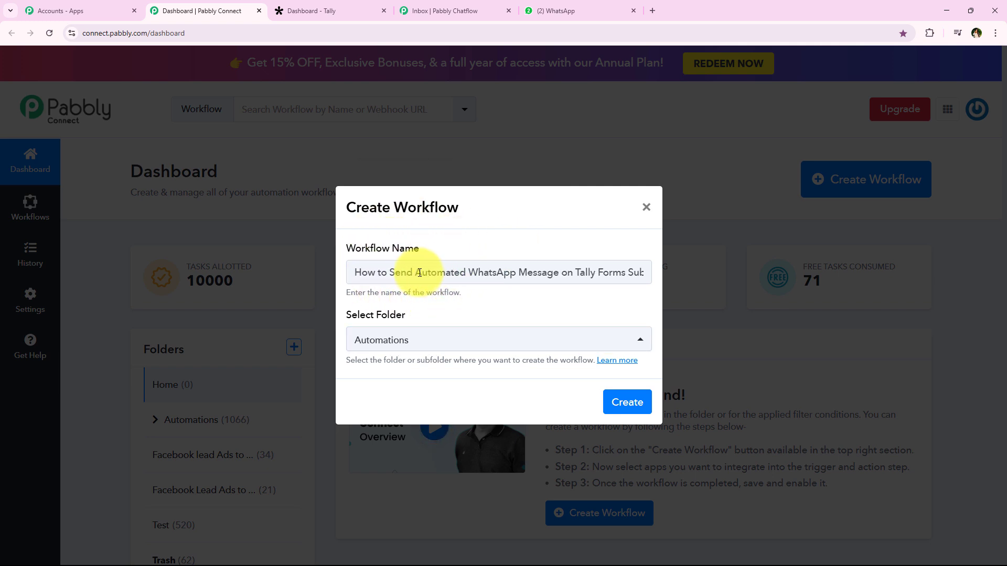
left_click_drag(413, 272, 680, 283)
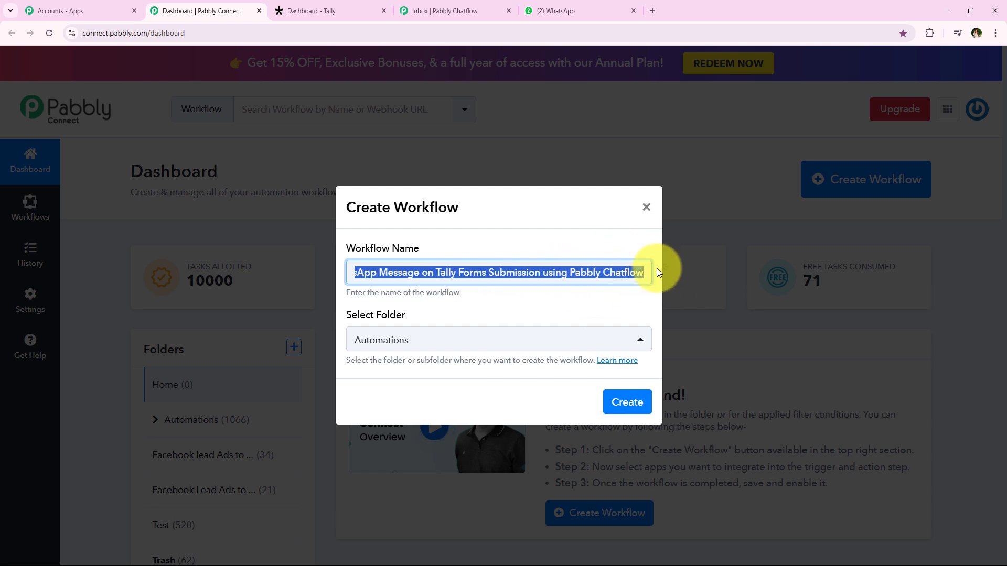
left_click(625, 401)
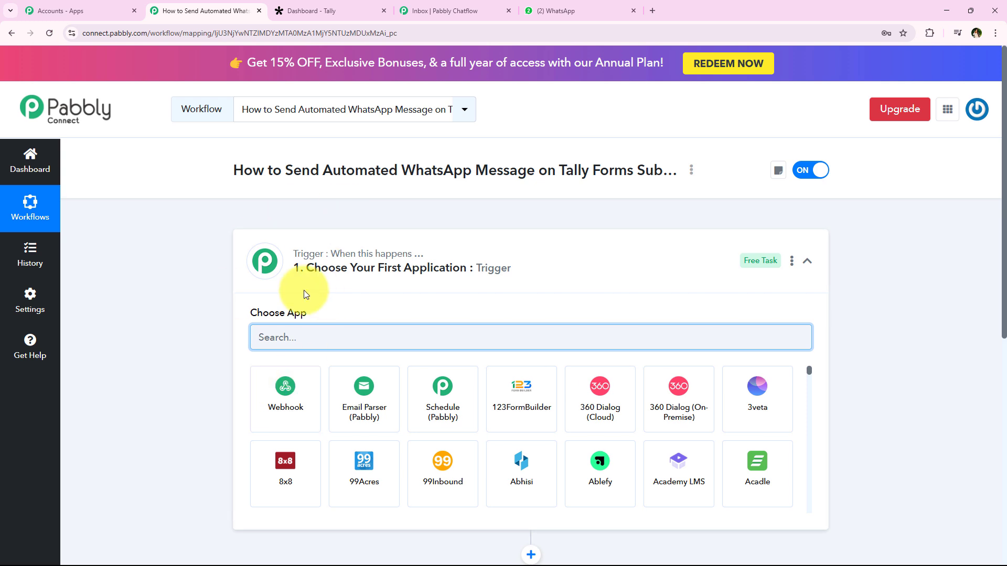
- Search for "Tally" in the workflow's trigger step and choose Tally as the trigger application
left_click(331, 271)
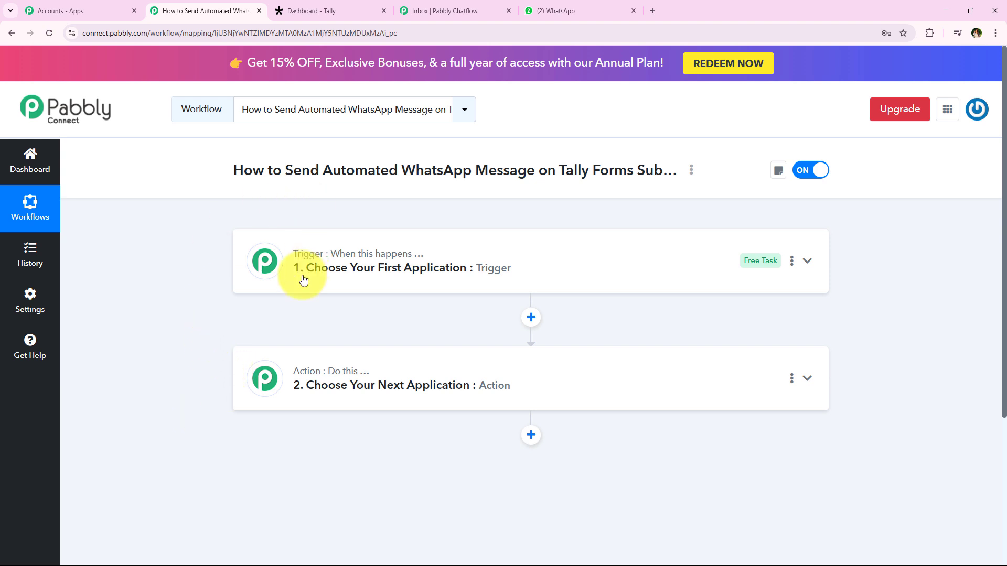
left_click(388, 277)
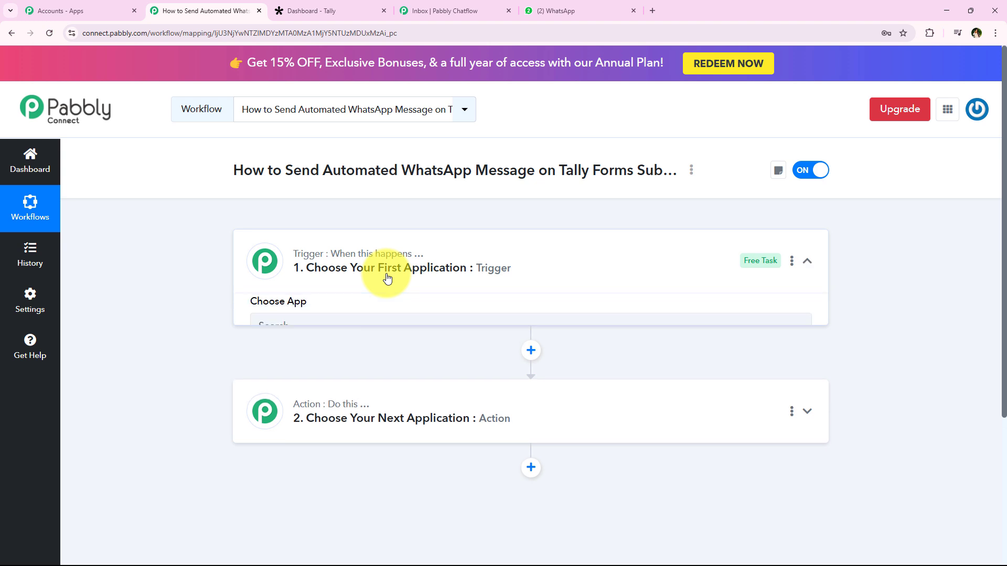
left_click(278, 338)
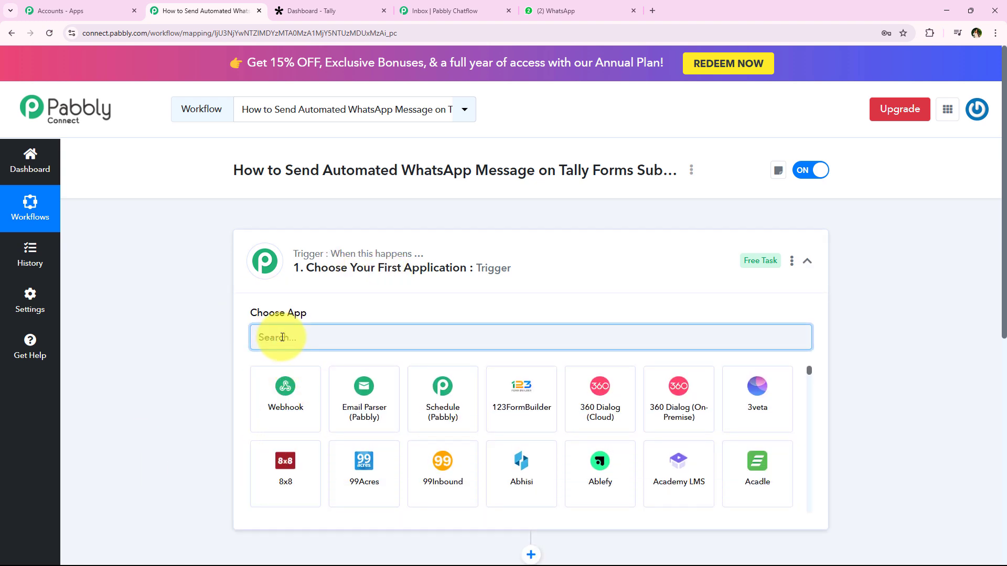
type("T")
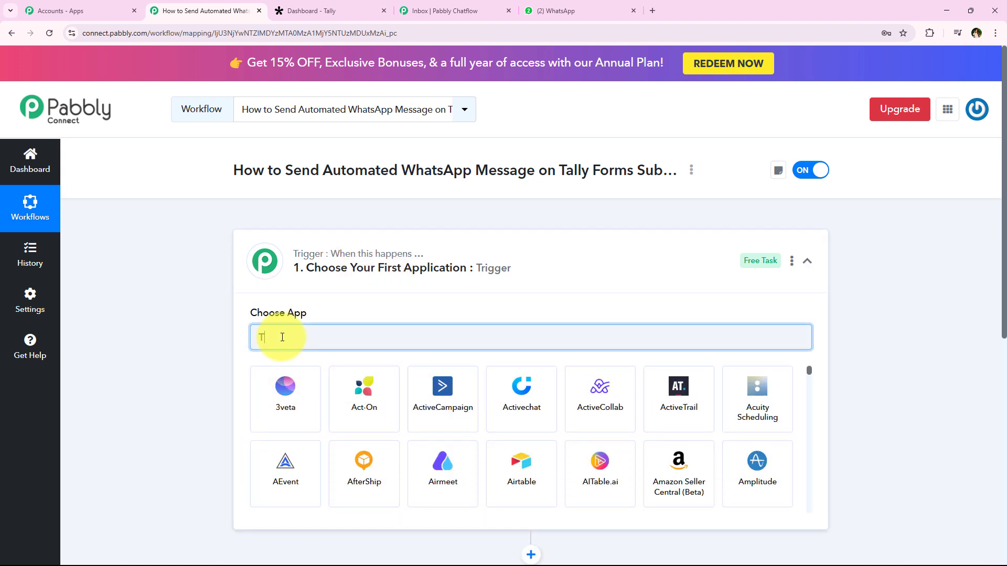
type("ally")
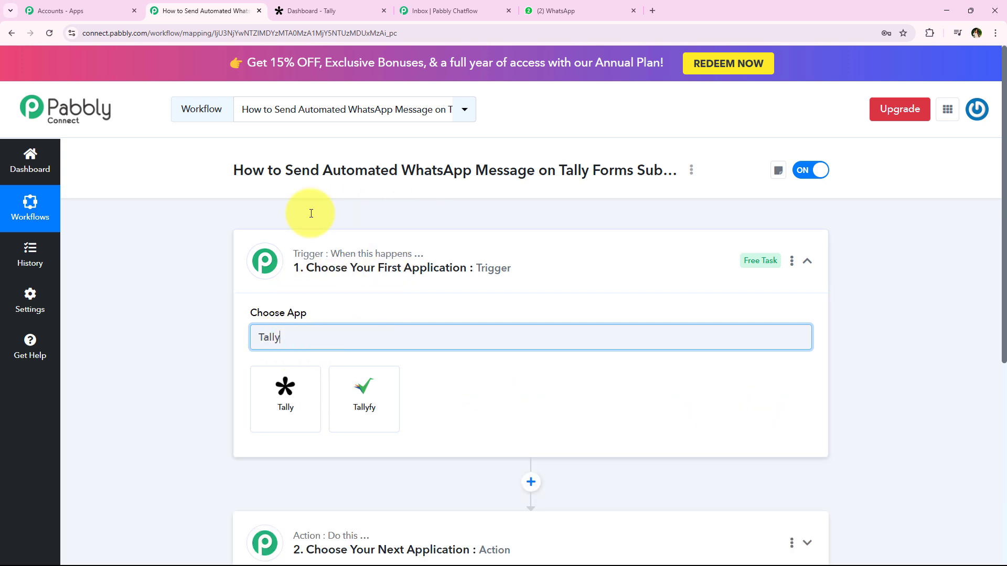
left_click_drag(283, 169, 665, 167)
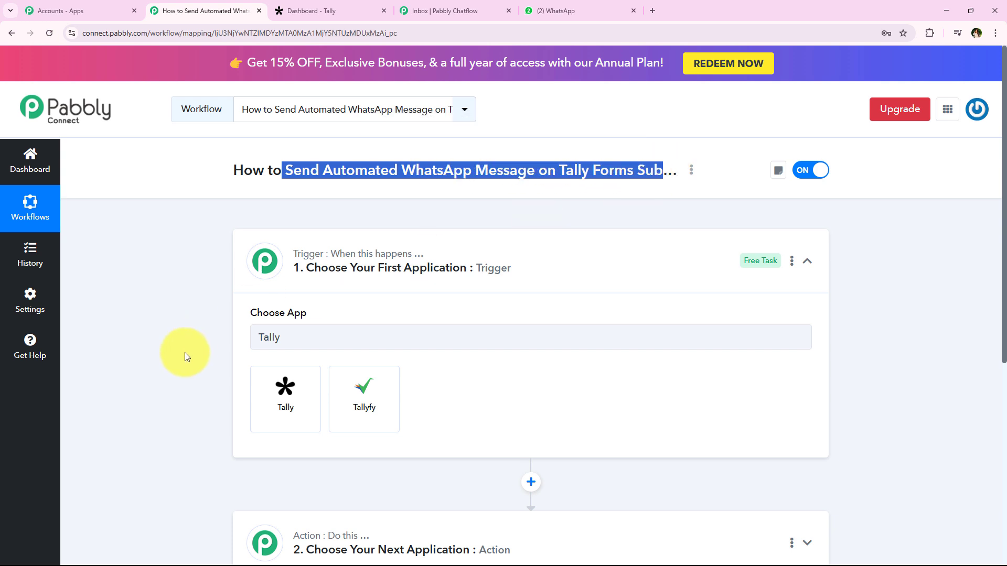
left_click(176, 367)
left_click(291, 384)
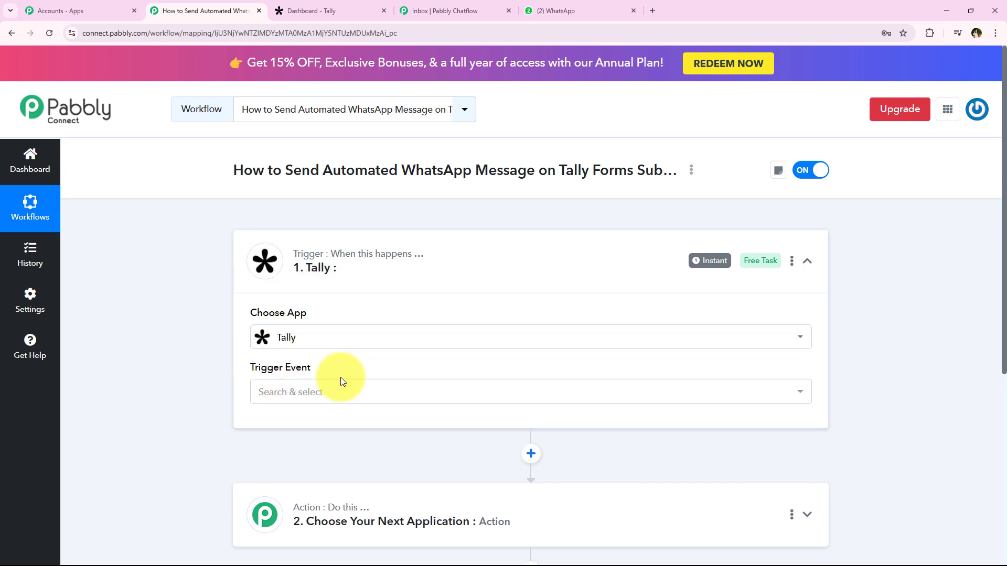
- Set the Tally trigger event to New Response and review the webhook setup instructions
left_click(307, 392)
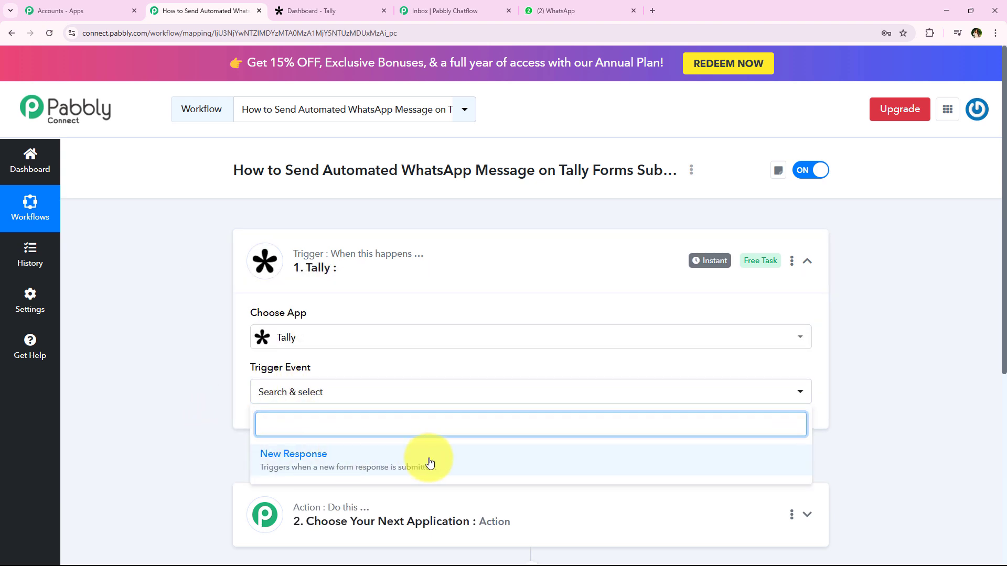
left_click(546, 460)
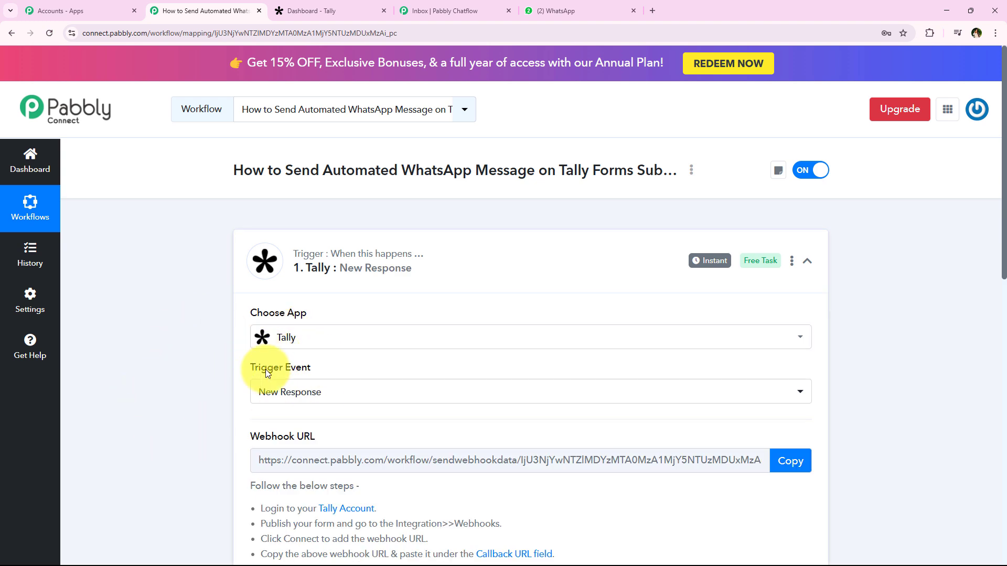
left_click_drag(312, 370, 228, 373)
left_click(224, 373)
middle_click(207, 278)
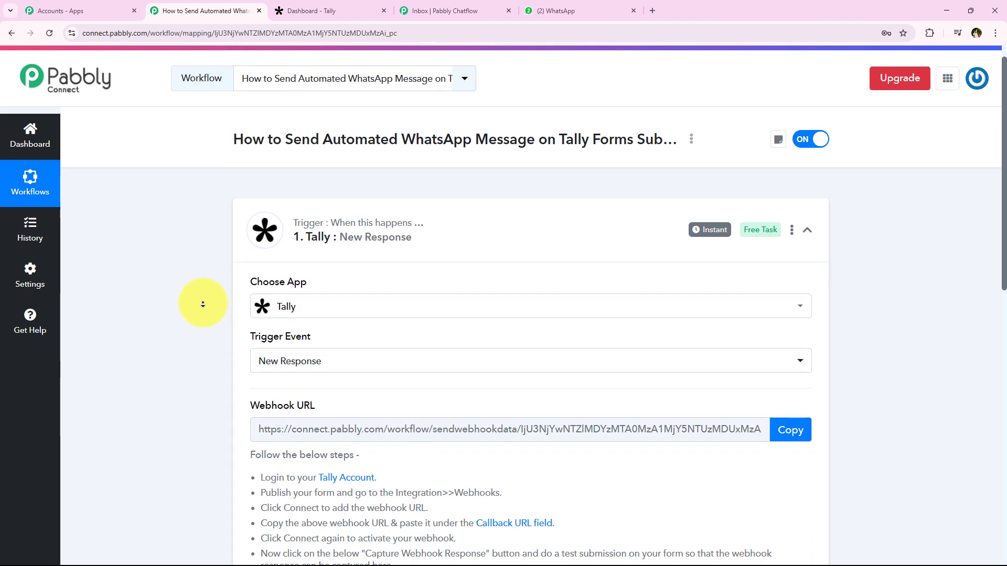
middle_click(203, 304)
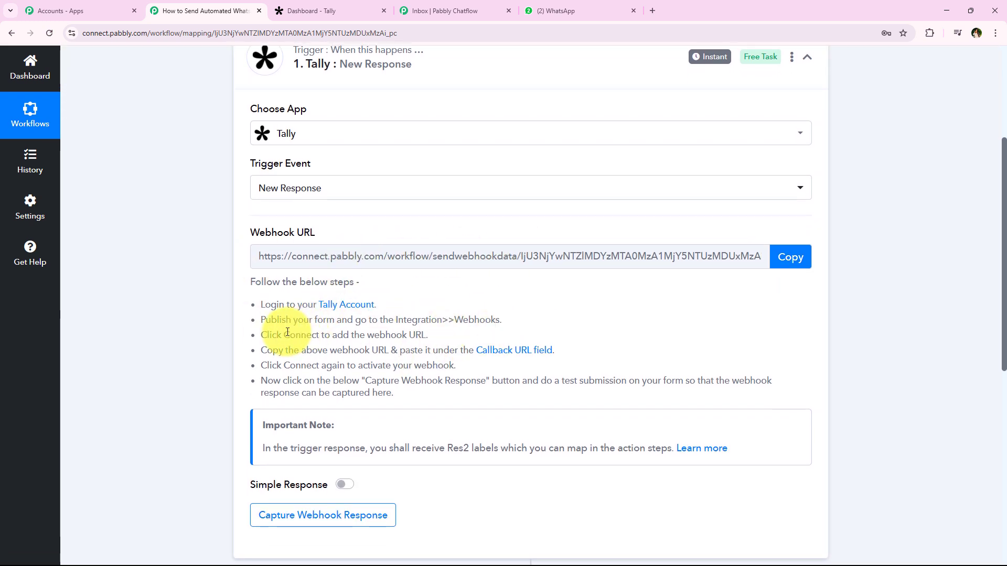
- Copy the webhook URL of the Tally New Response trigger
scroll(287, 332, "up", 3)
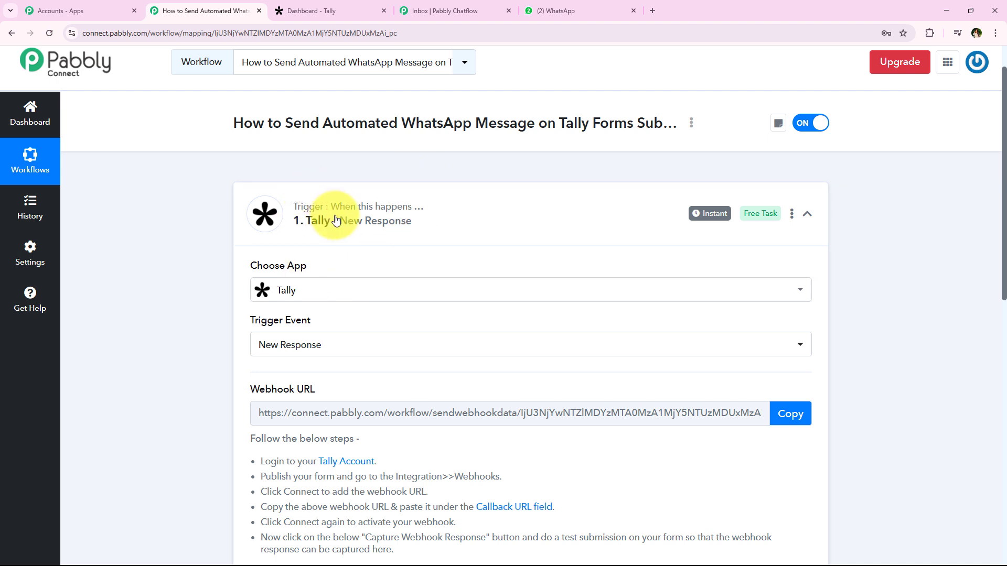
scroll(219, 369, "down", 1)
scroll(219, 369, "down", 1)
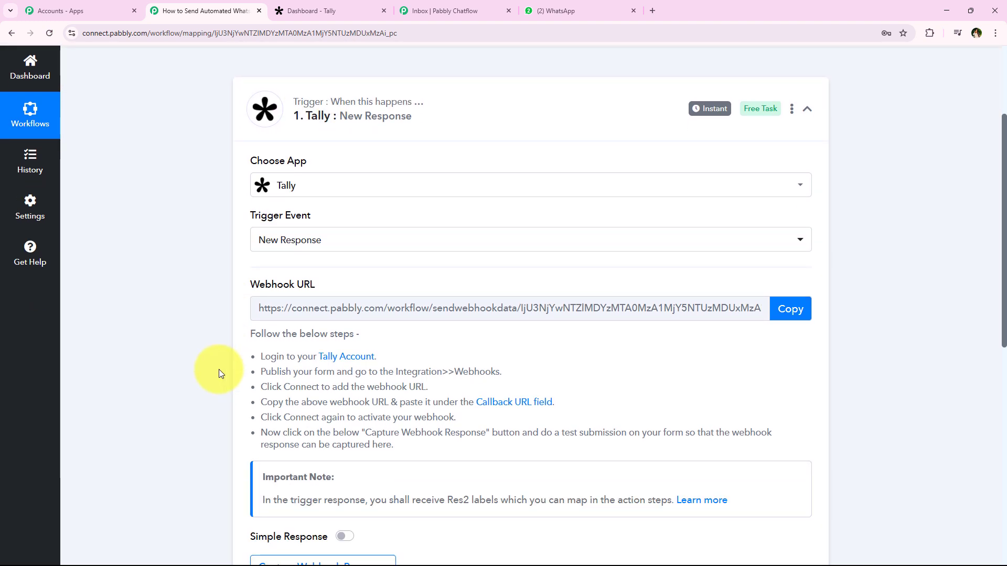
scroll(219, 373, "down", 1)
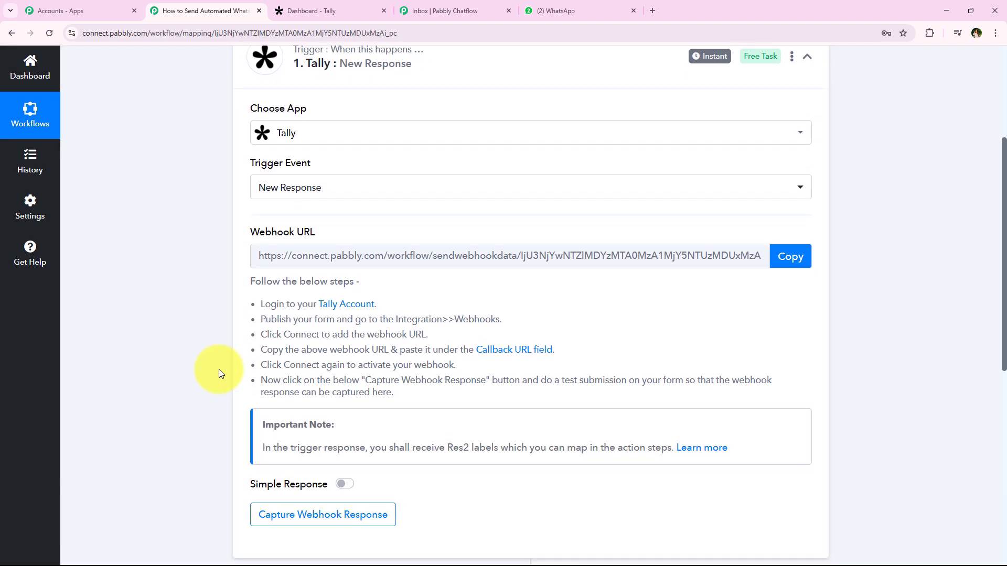
left_click(785, 271)
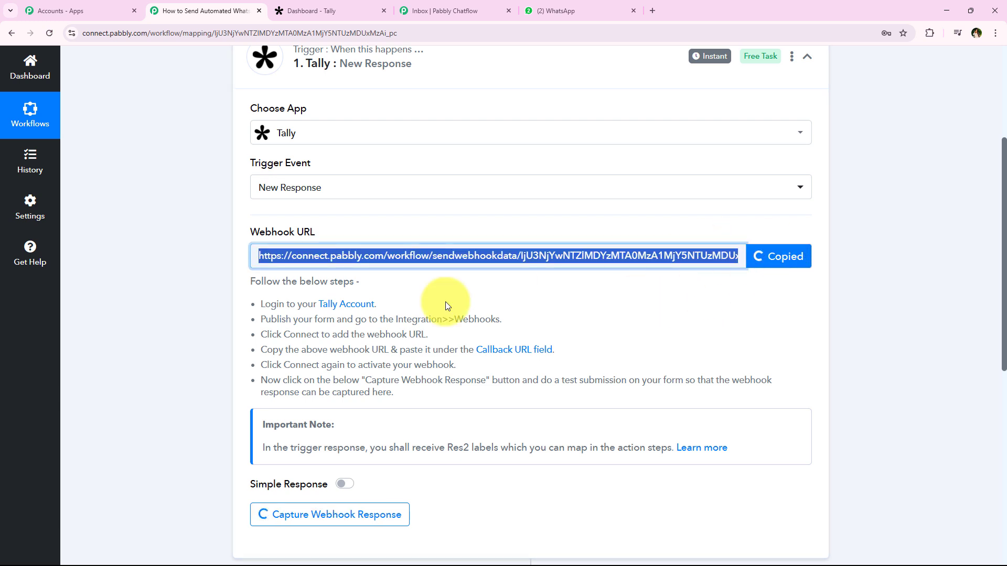
- Review the Tally webhook setup instructions, from logging in to the account to publishing the form and reaching its webhook integration
left_click_drag(259, 303, 414, 389)
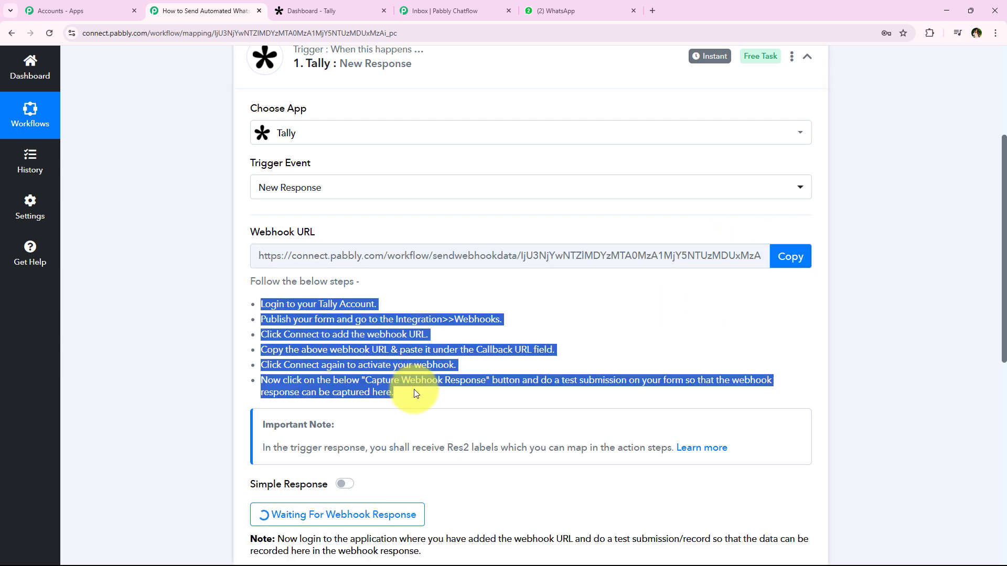
left_click(414, 389)
left_click_drag(361, 305, 451, 292)
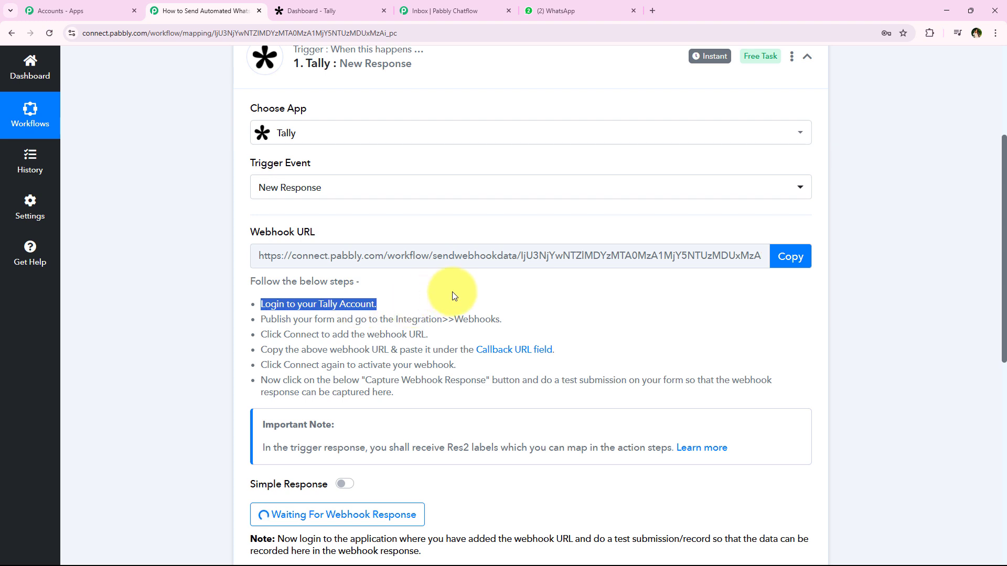
left_click(292, 315)
left_click_drag(258, 322, 507, 323)
left_click(529, 319)
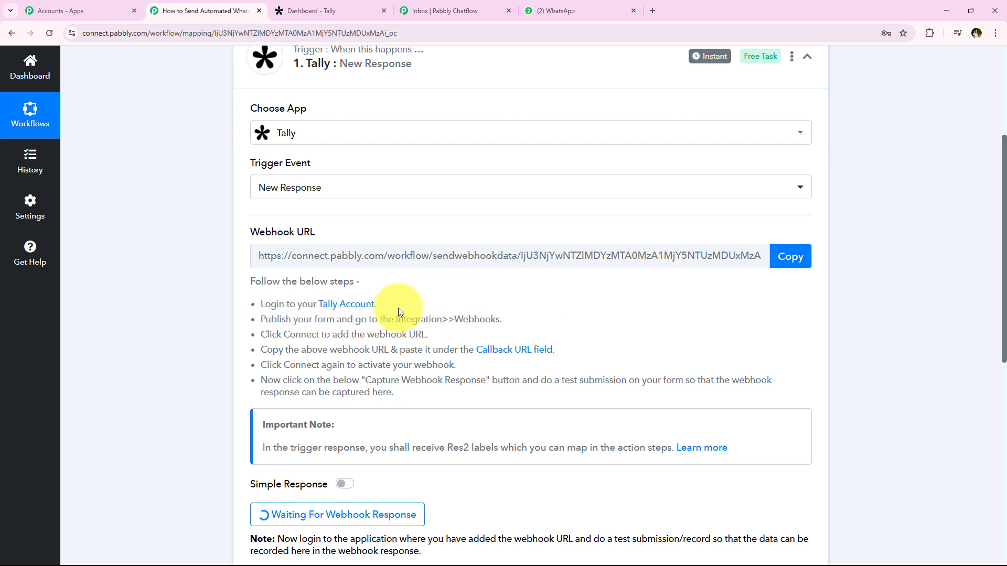
scroll(333, 366, "up", 3)
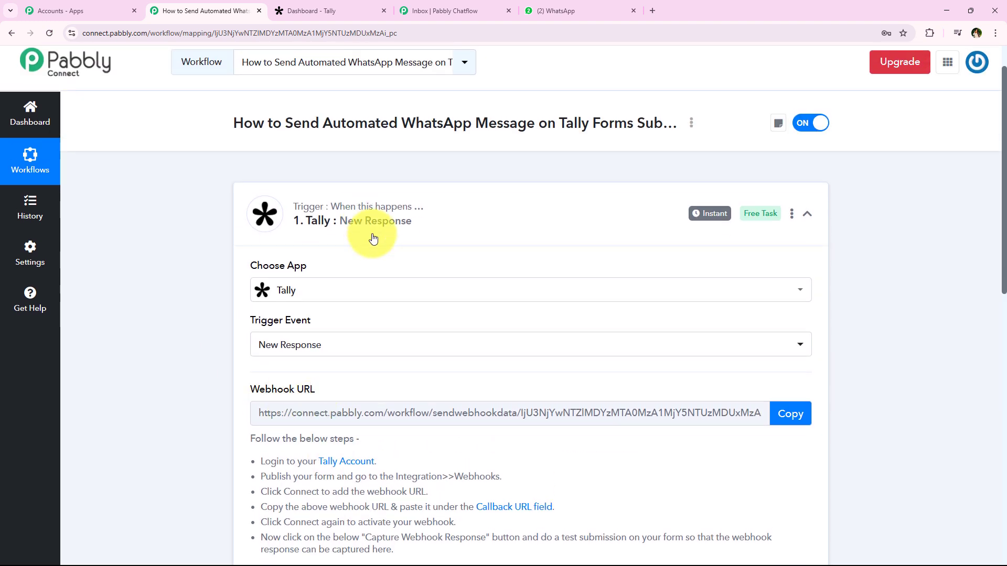
- Switch to Tally, open the Property Inquiry Form for editing and look over its fields
left_click(296, 6)
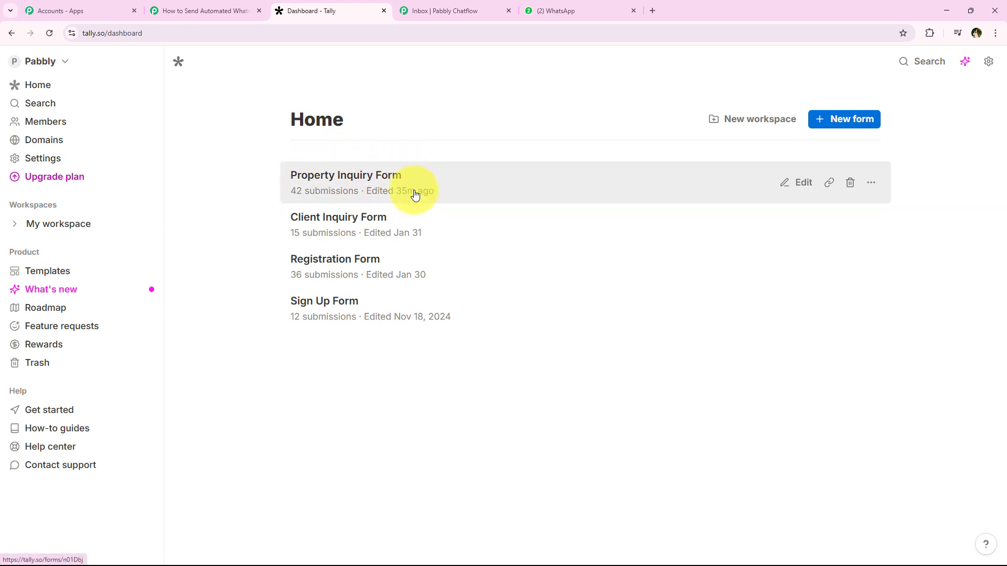
left_click(780, 190)
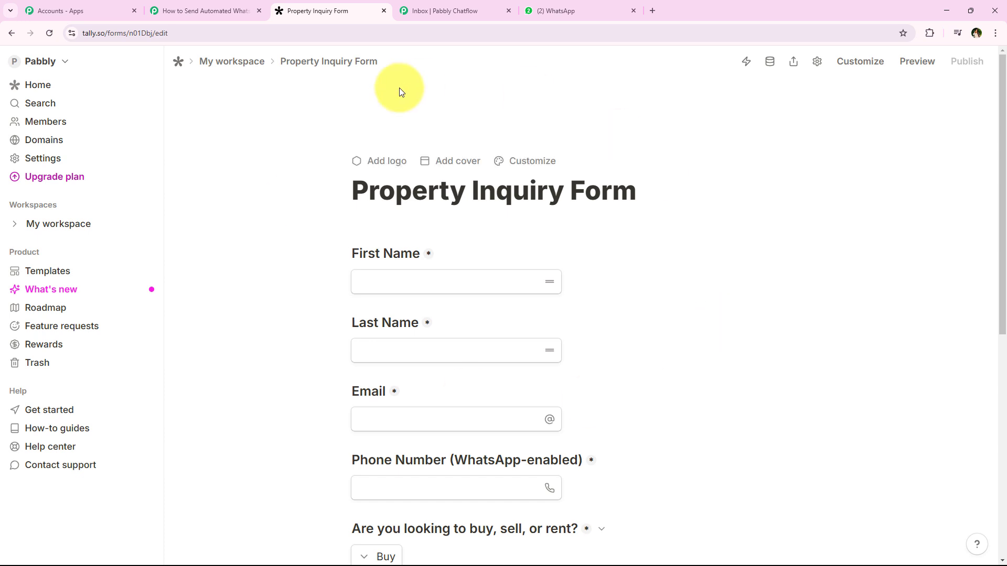
scroll(330, 425, "down", 4)
scroll(274, 489, "up", 4)
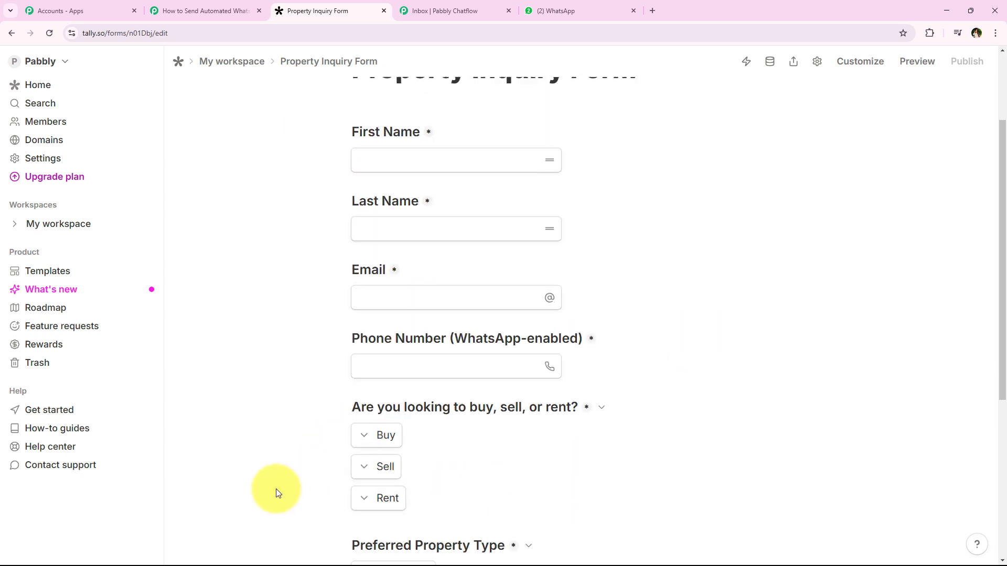
- Return to My workspace and reopen the Property Inquiry Form for editing
left_click(227, 64)
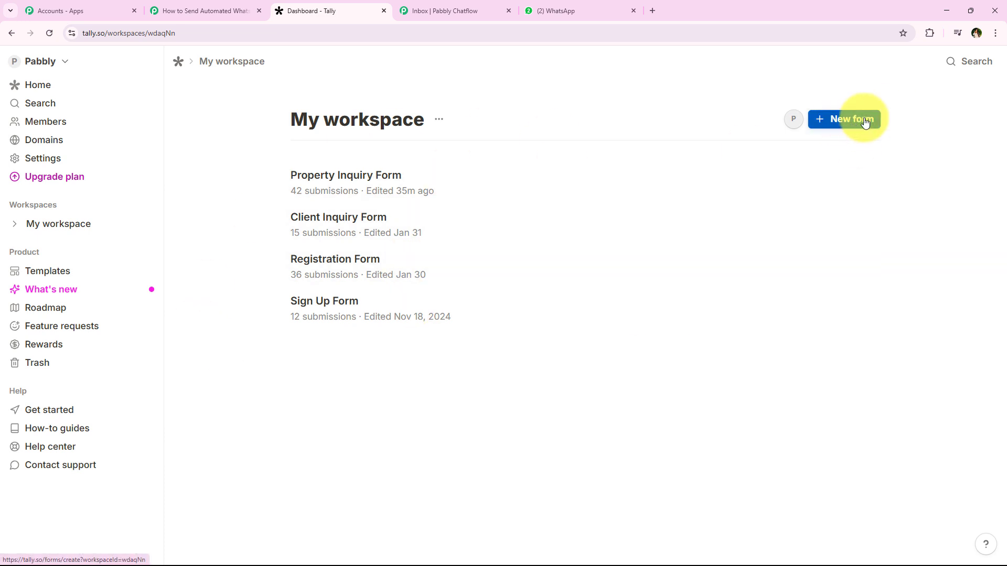
left_click(865, 122)
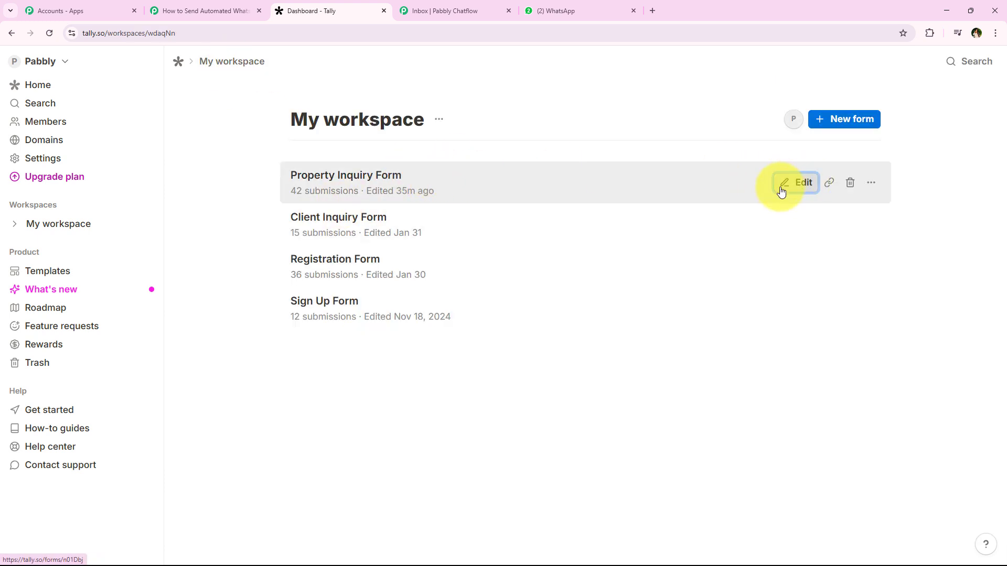
left_click(781, 192)
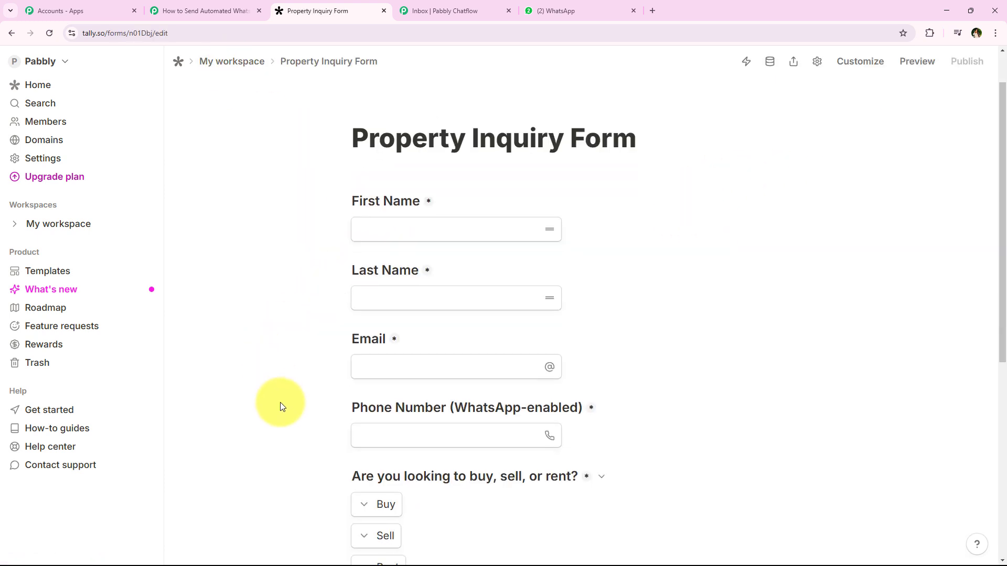
scroll(280, 402, "up", 1)
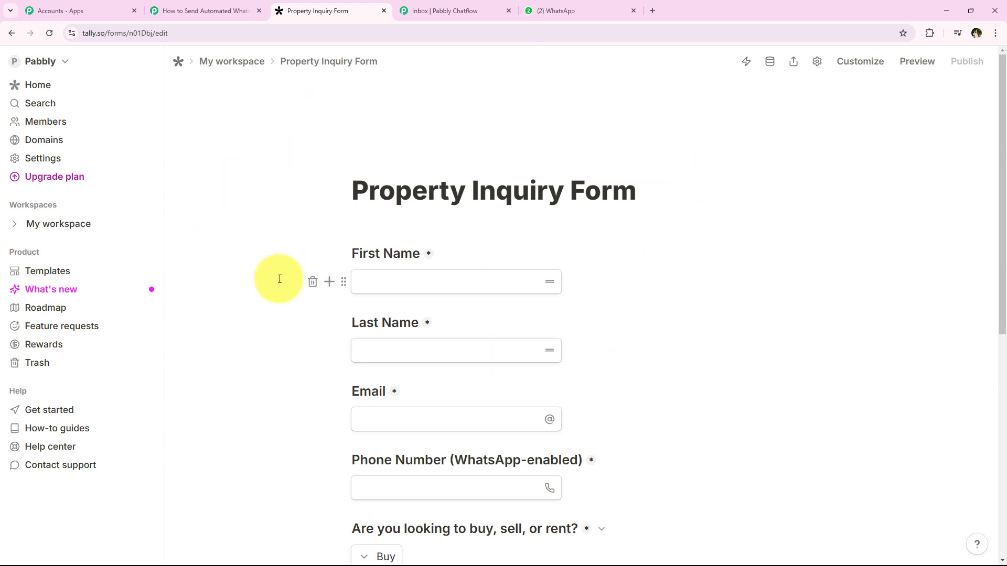
mouse_move(507, 168)
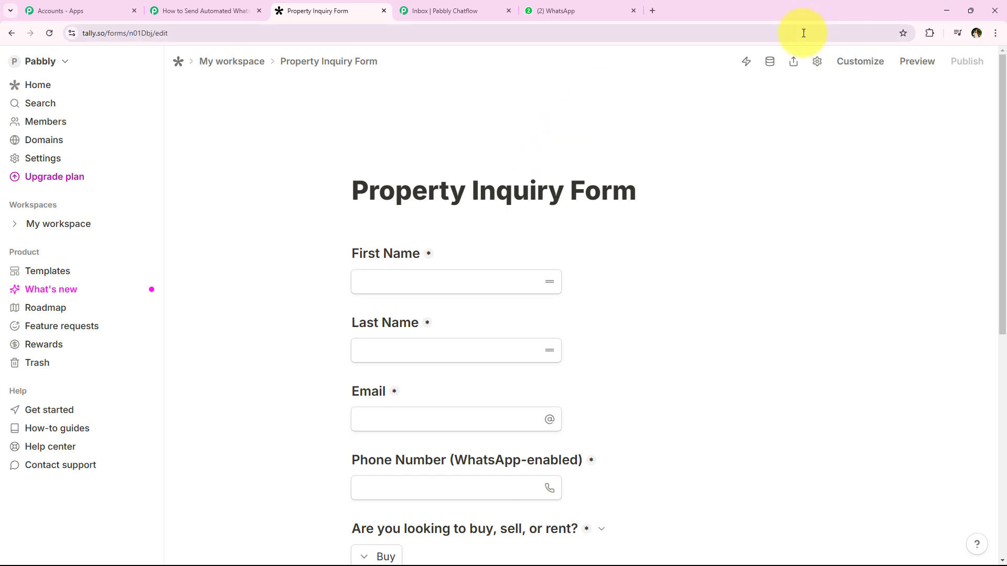
- Open the integrations of the Property Inquiry Form and locate the Webhooks option
left_click(745, 69)
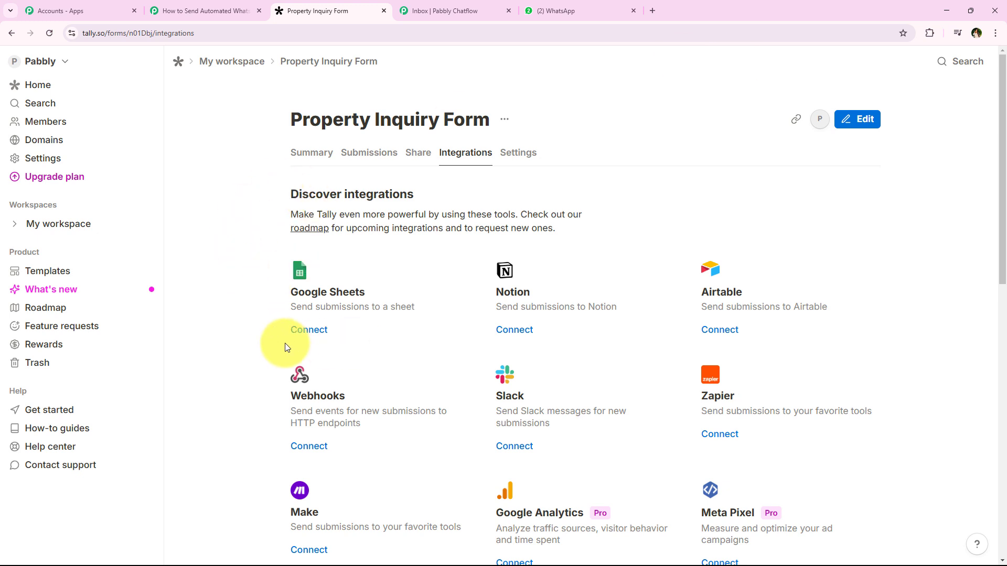
scroll(253, 344, "down", 3)
scroll(247, 388, "down", 2)
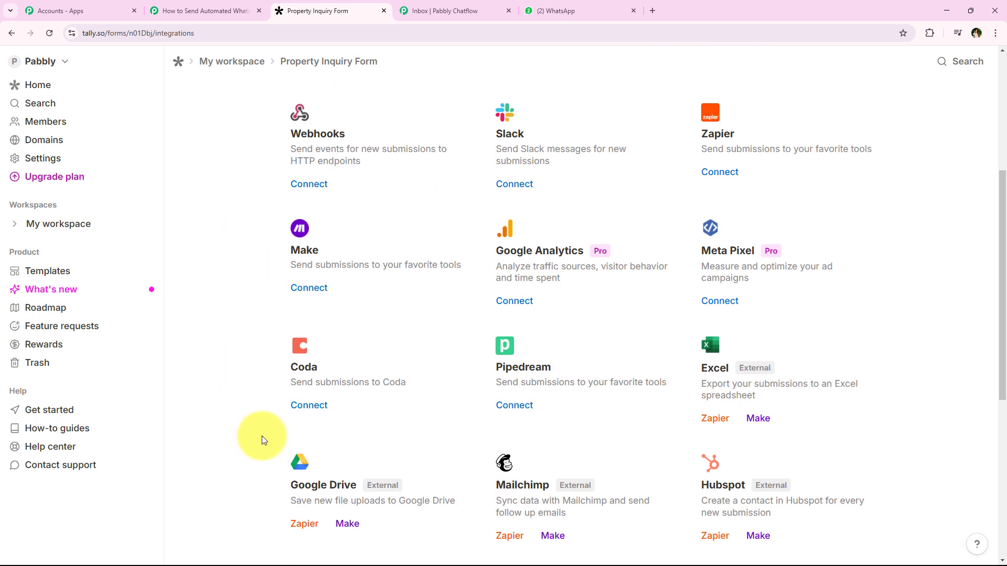
scroll(265, 430, "up", 5)
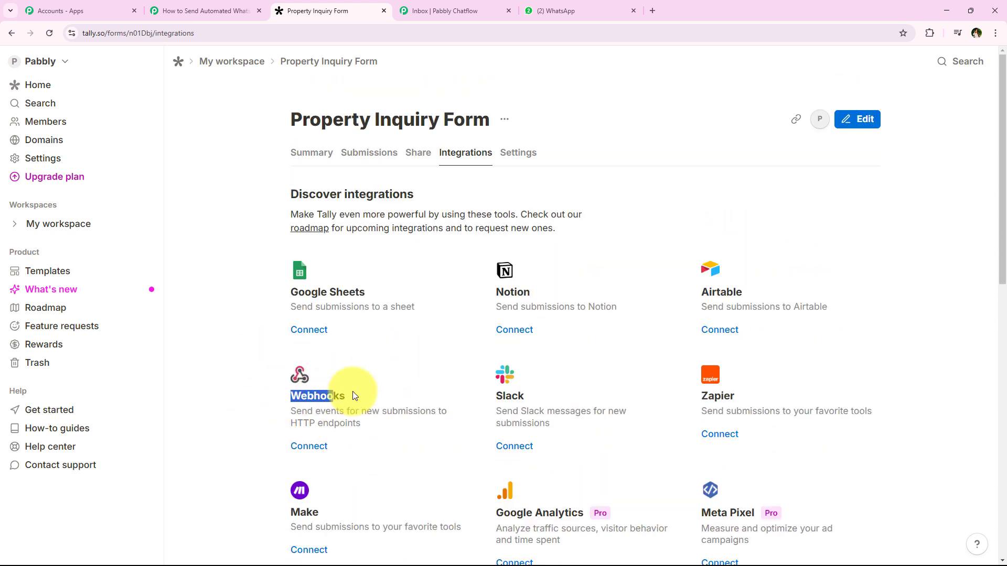
left_click(352, 391)
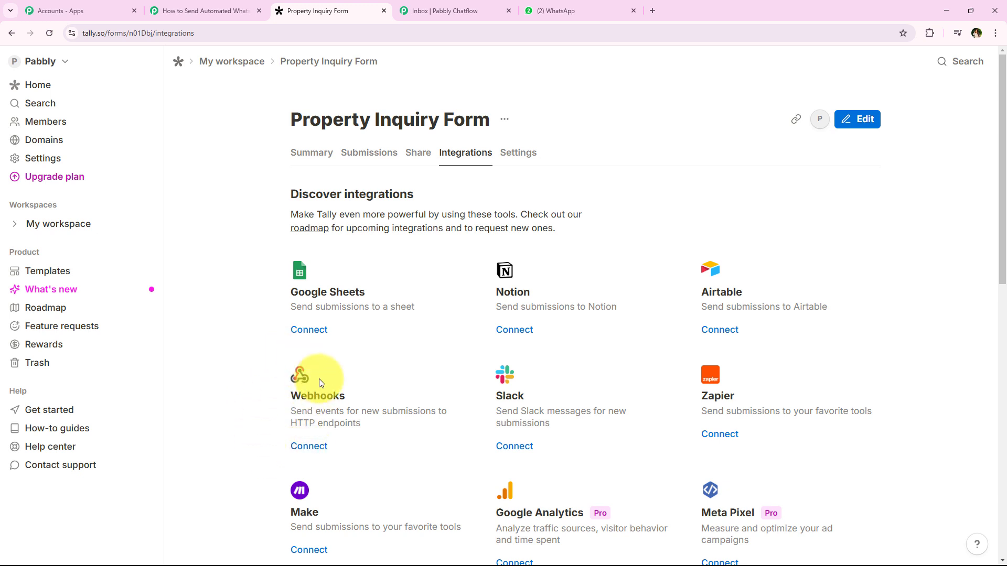
- Connect a webhook to the Property Inquiry Form with the copied Pabbly Connect URL as its endpoint
left_click(313, 445)
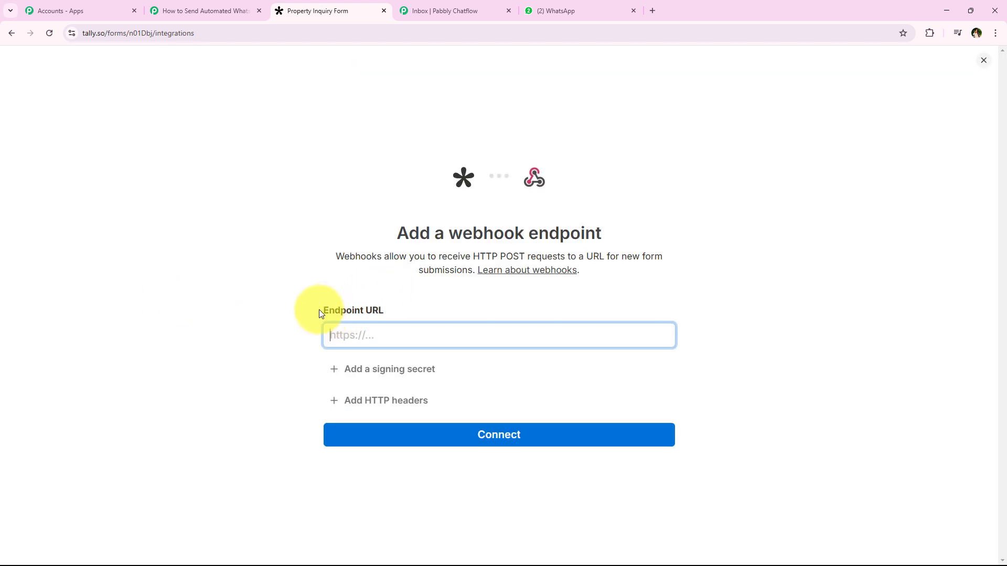
left_click_drag(319, 314, 390, 310)
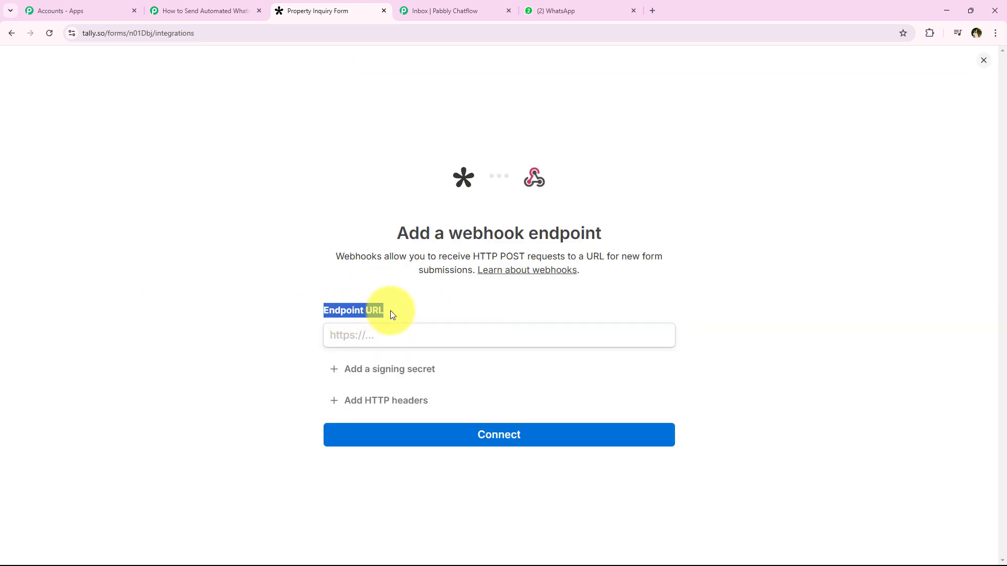
right_click(427, 334)
left_click(434, 435)
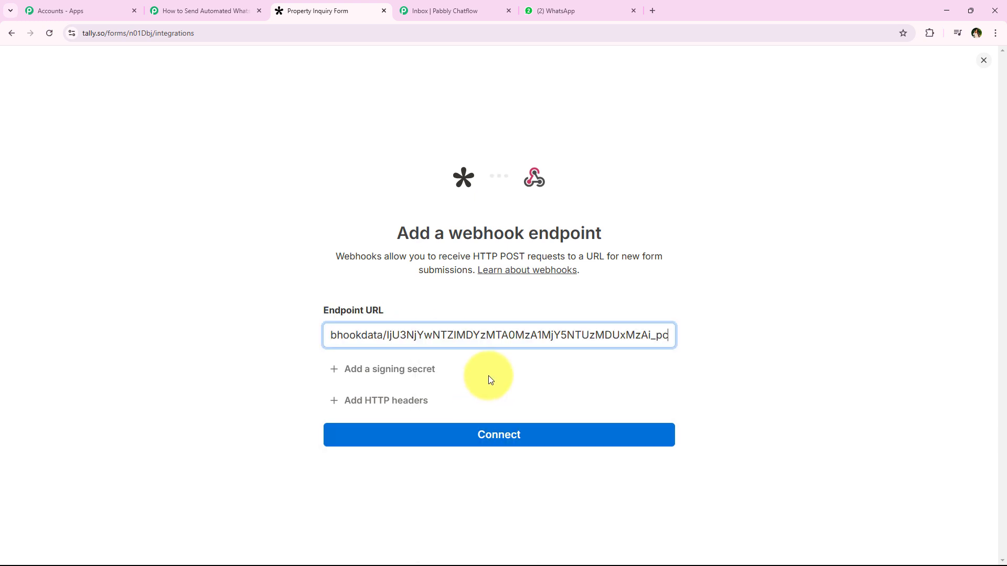
left_click(499, 432)
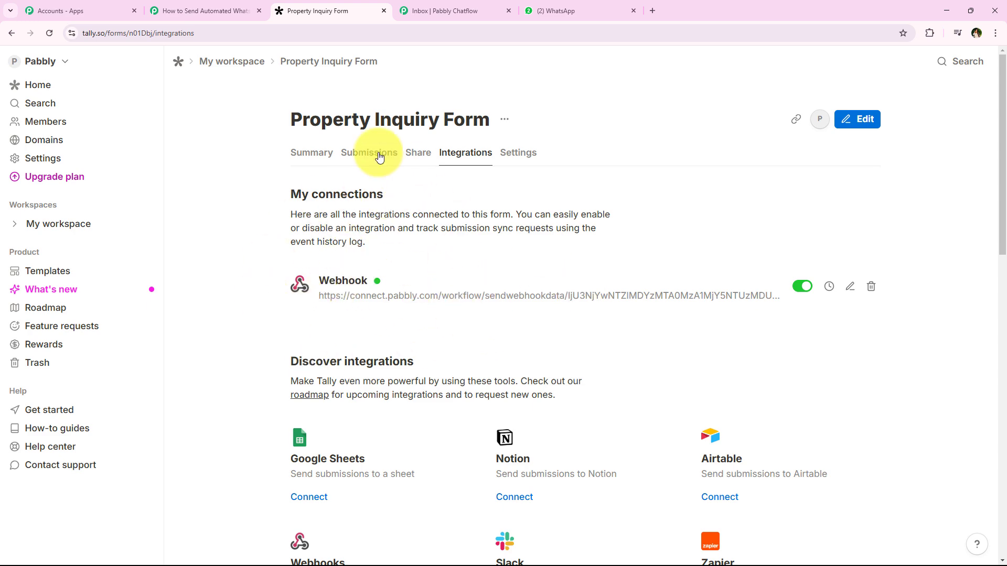
- Return to the Pabbly Connect workflow and read the trigger's note about making a test submission
left_click(224, 8)
scroll(203, 266, "down", 7)
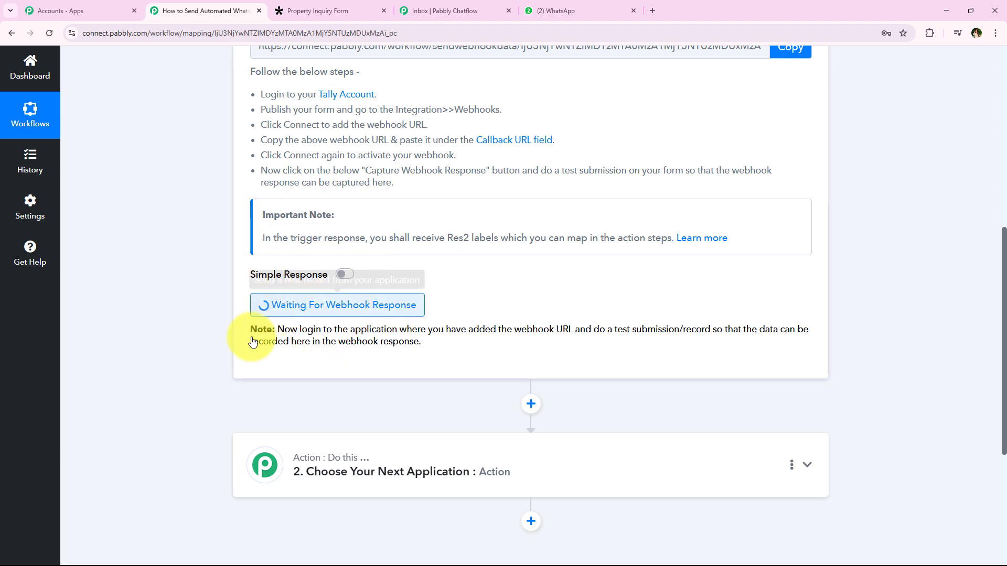
left_click_drag(594, 331, 710, 331)
left_click(693, 411)
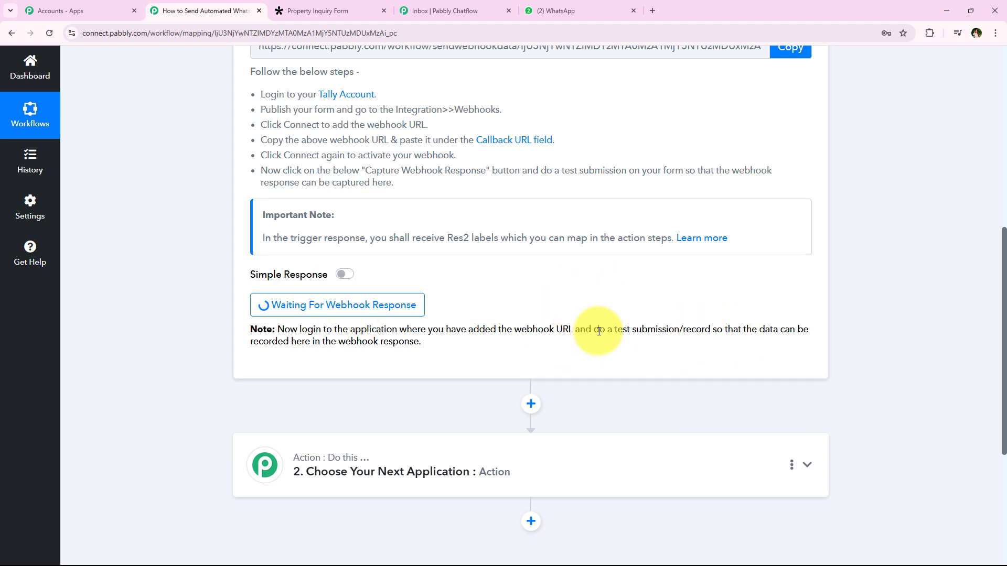
left_click_drag(592, 330, 710, 330)
left_click(674, 406)
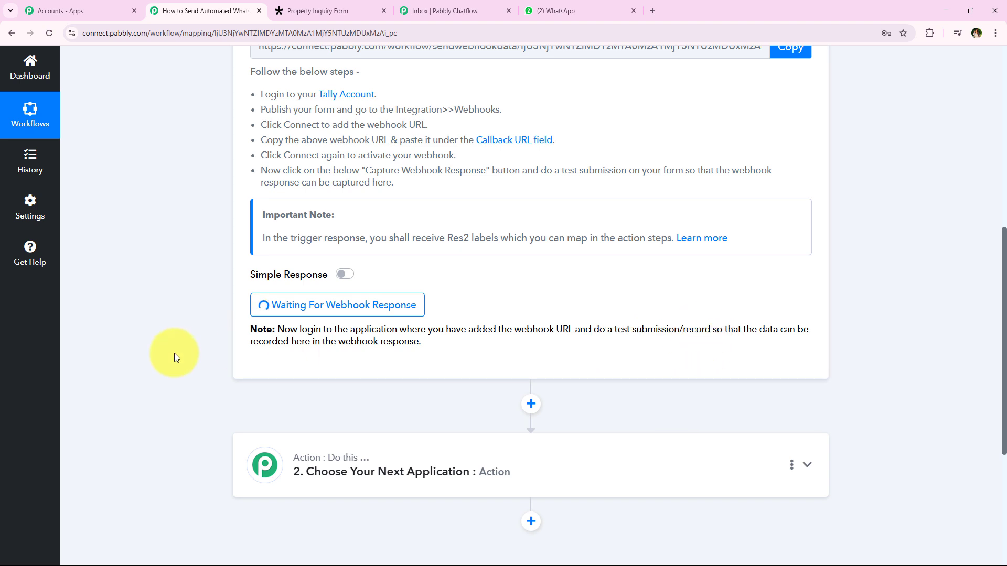
- Copy the Property Inquiry Form's share link in Tally and open it in a new browser tab
left_click(307, 6)
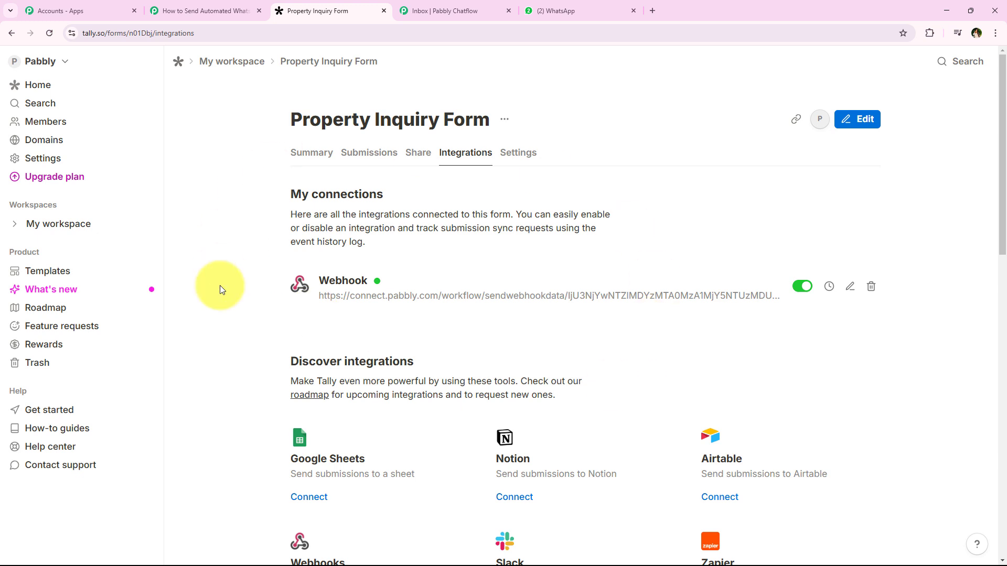
left_click(417, 151)
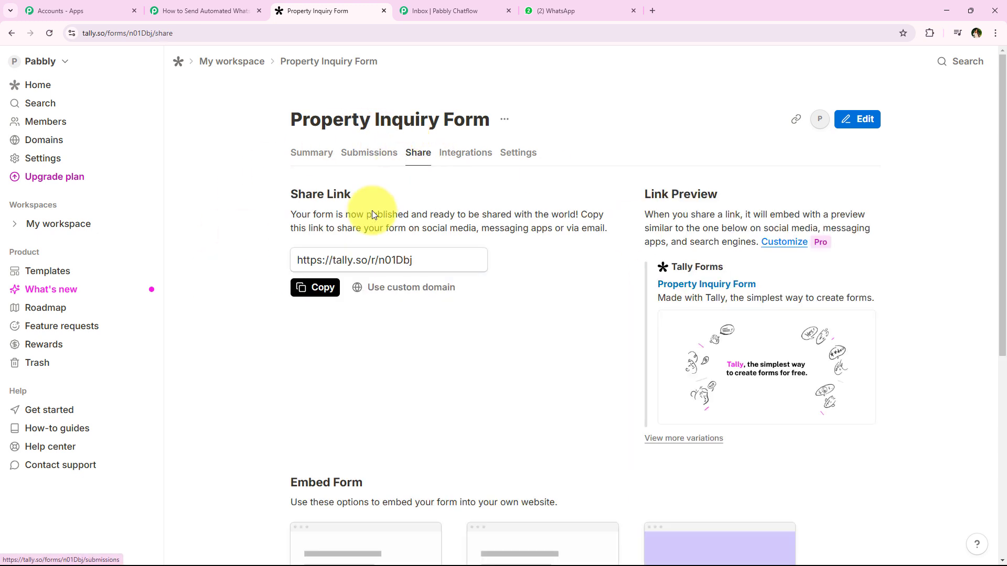
left_click(309, 288)
left_click(656, 2)
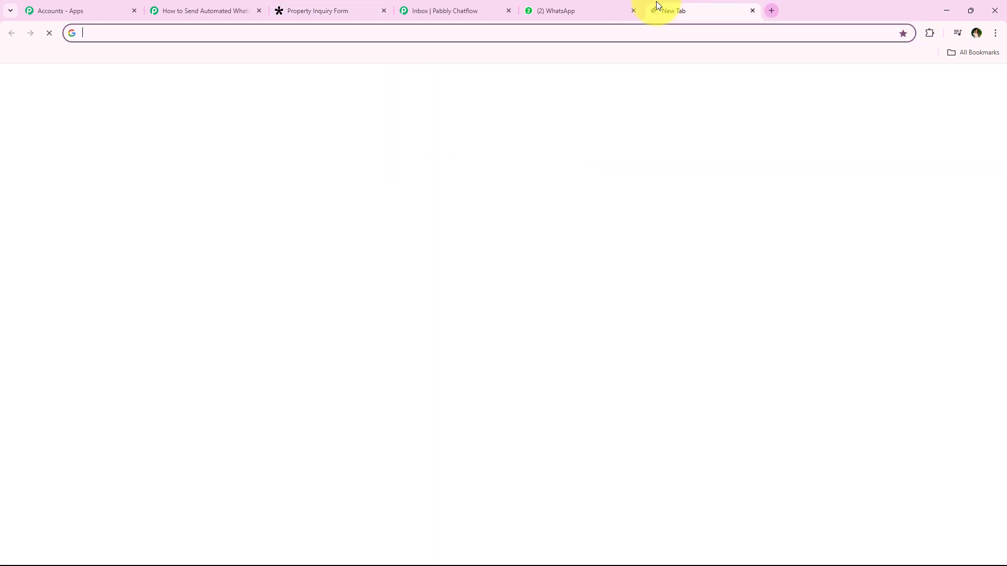
key("ctrl+v")
key("Return")
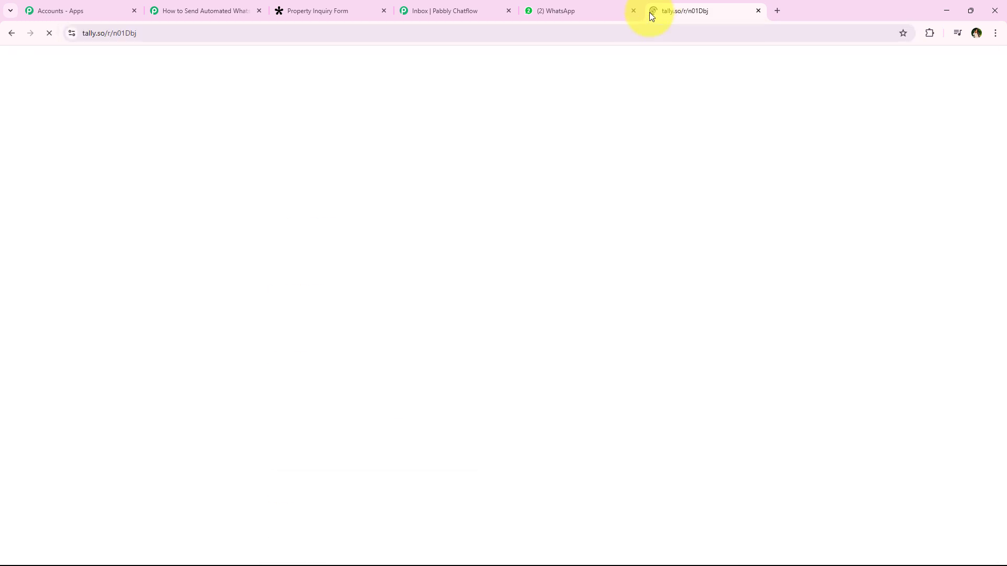
scroll(279, 371, "down", 2)
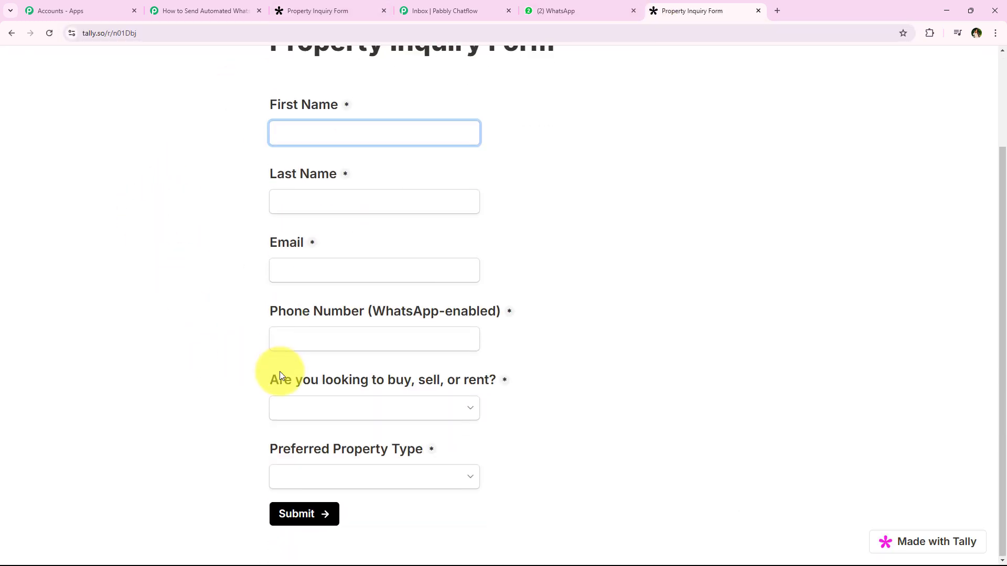
scroll(279, 371, "up", 2)
- Fill in the form's first name, last name, email and phone number with a saved demo contact's details
left_click(328, 248)
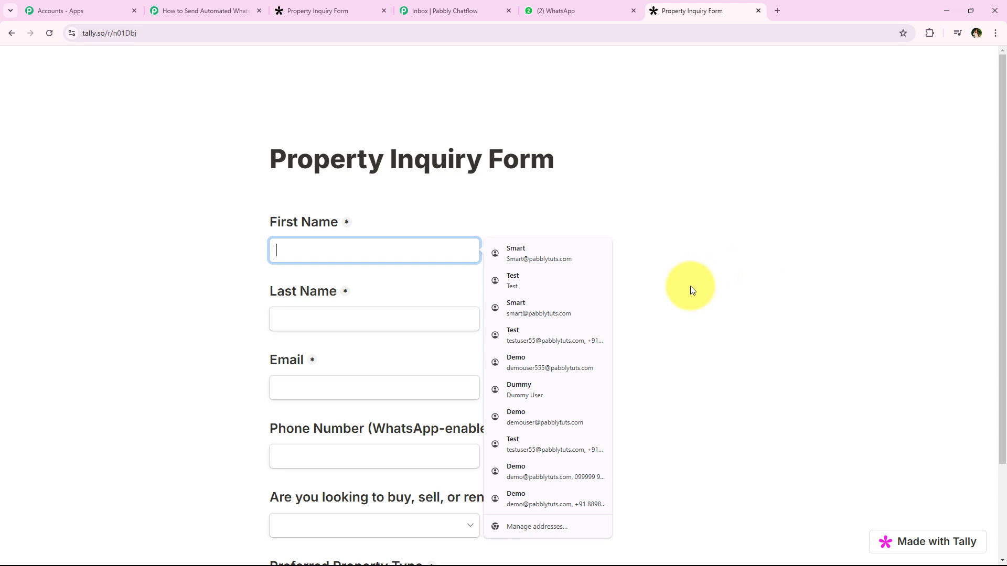
left_click(565, 363)
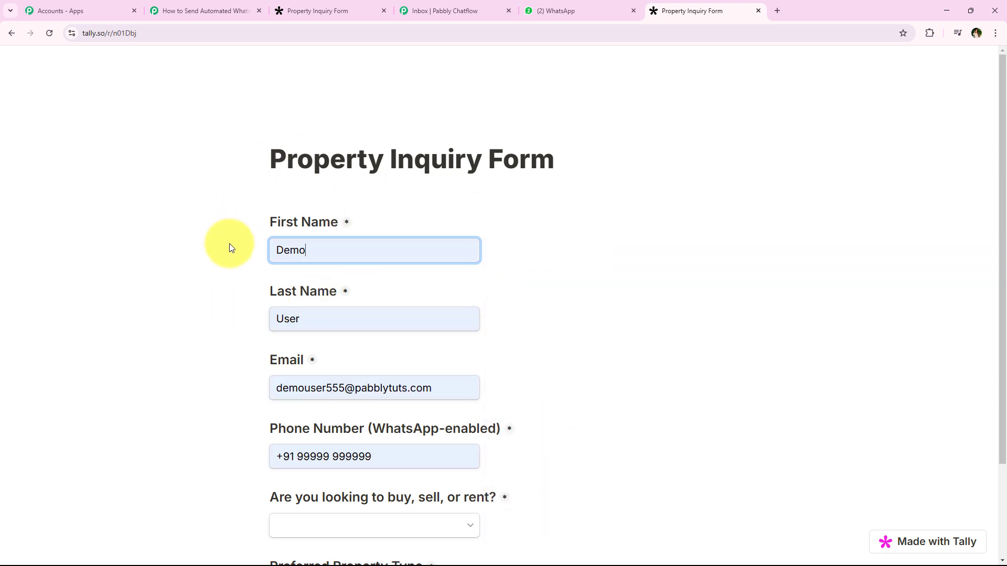
scroll(262, 220, "down", 1)
scroll(325, 268, "down", 1)
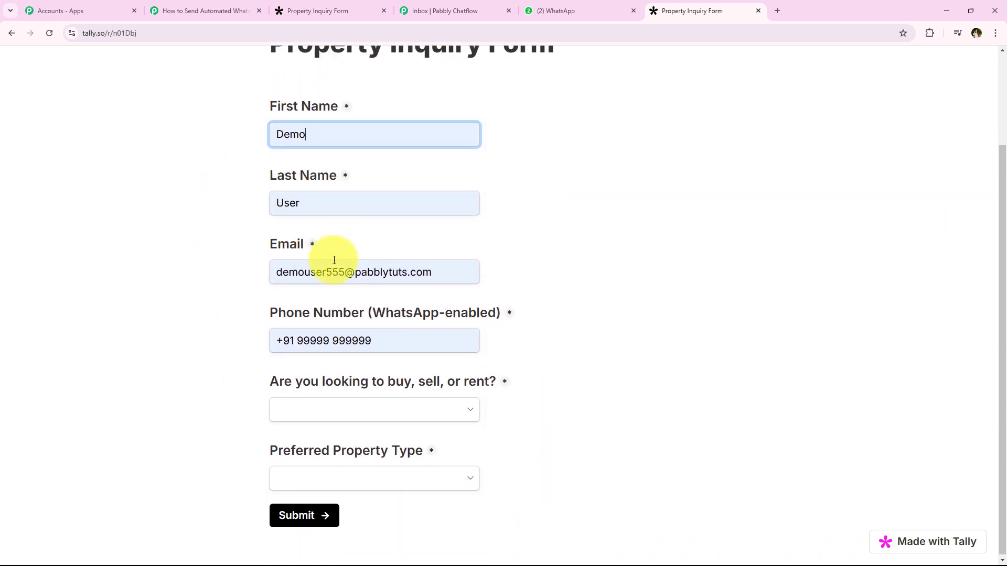
- Shorten the user part of the email address and remove the extra last digit from the phone number
left_click_drag(344, 270, 309, 272)
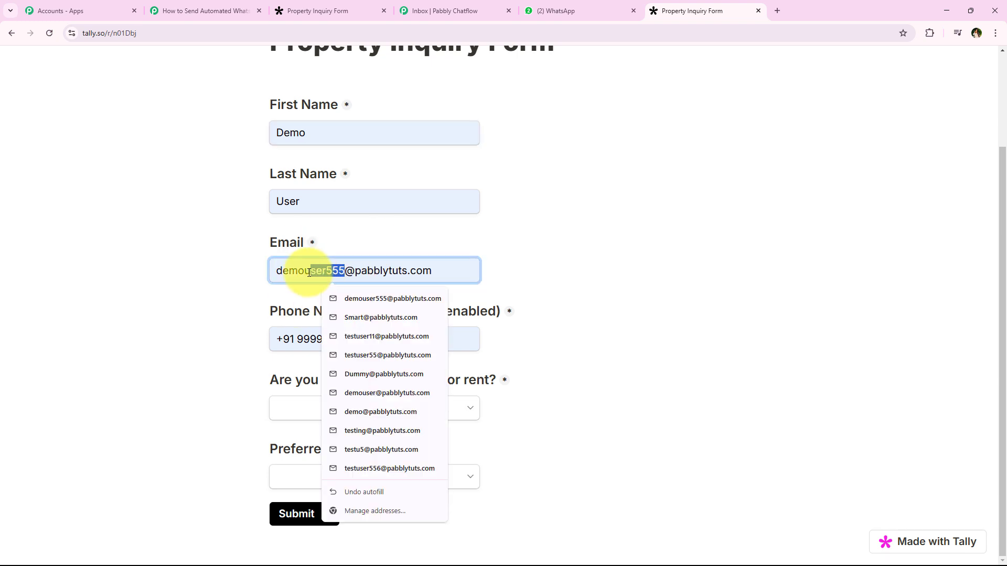
key("BackSpace")
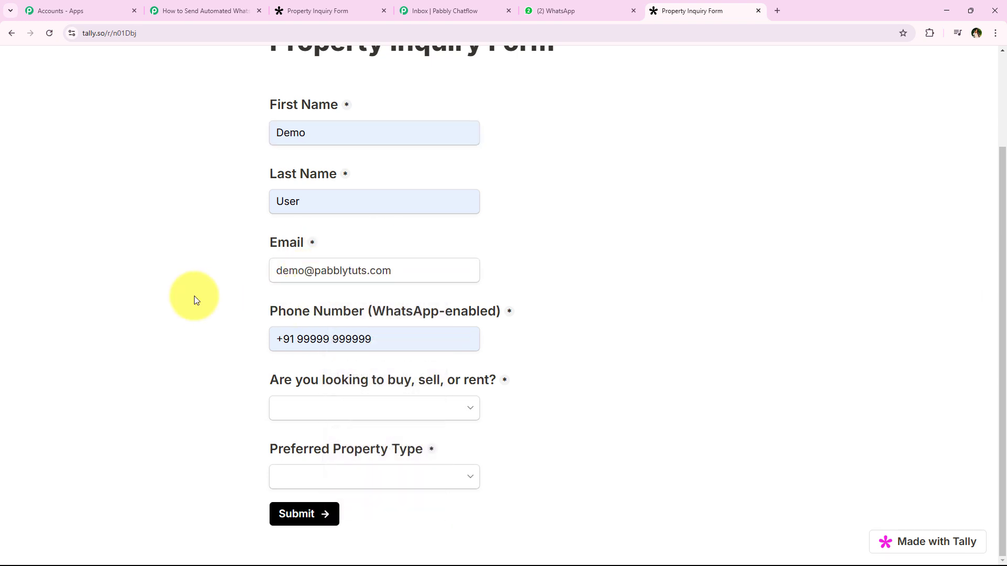
left_click(374, 341)
key("BackSpace")
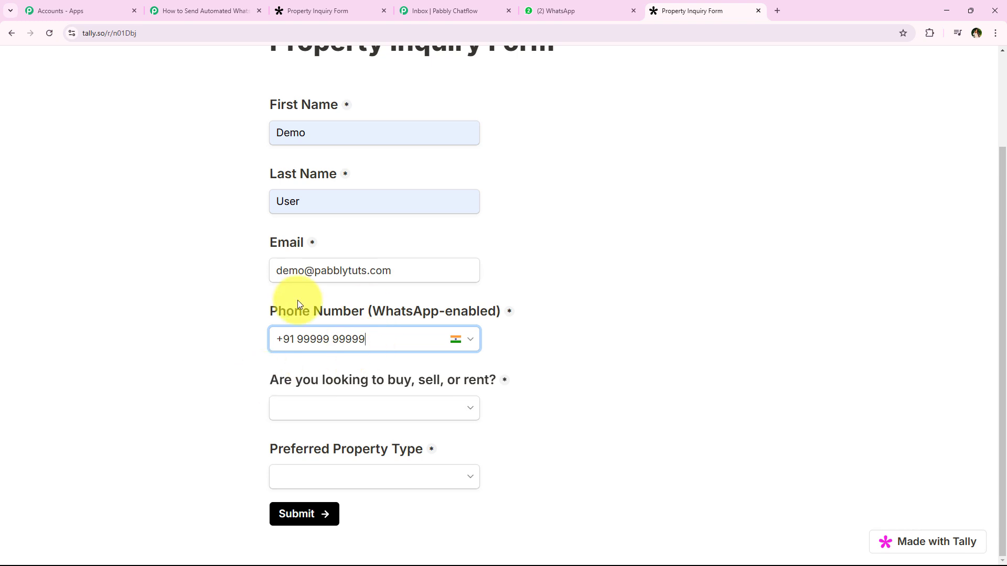
- Choose Buy as the inquiry purpose and Commercial Space as the preferred property type, and submit the form
left_click_drag(265, 388, 489, 378)
left_click(606, 380)
left_click(324, 415)
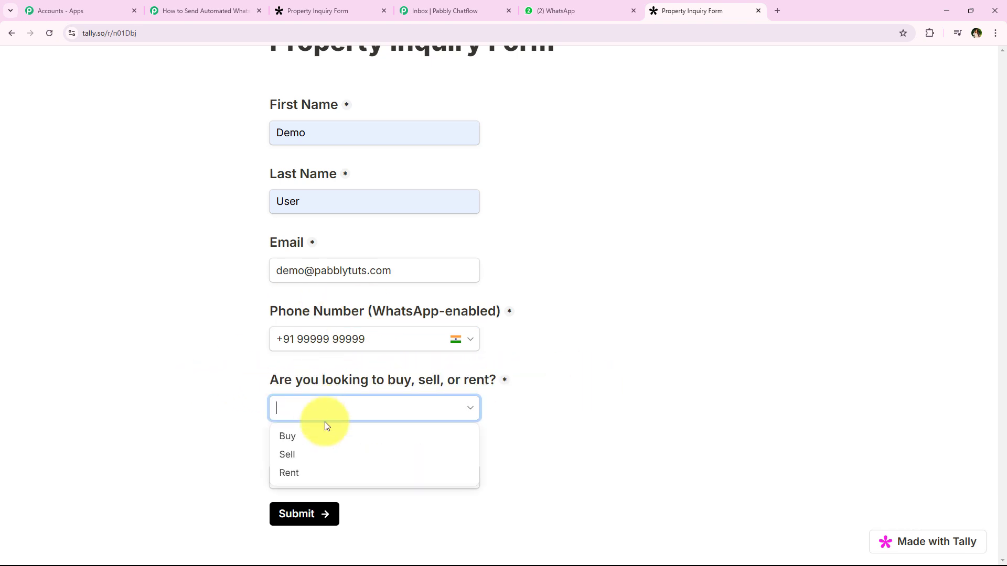
left_click(321, 438)
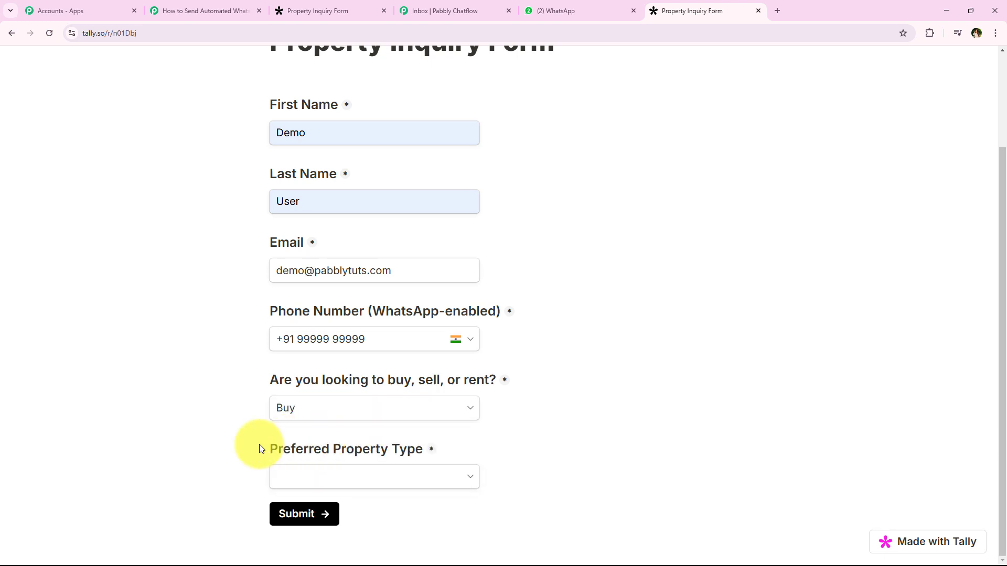
left_click_drag(261, 447, 418, 449)
left_click(411, 477)
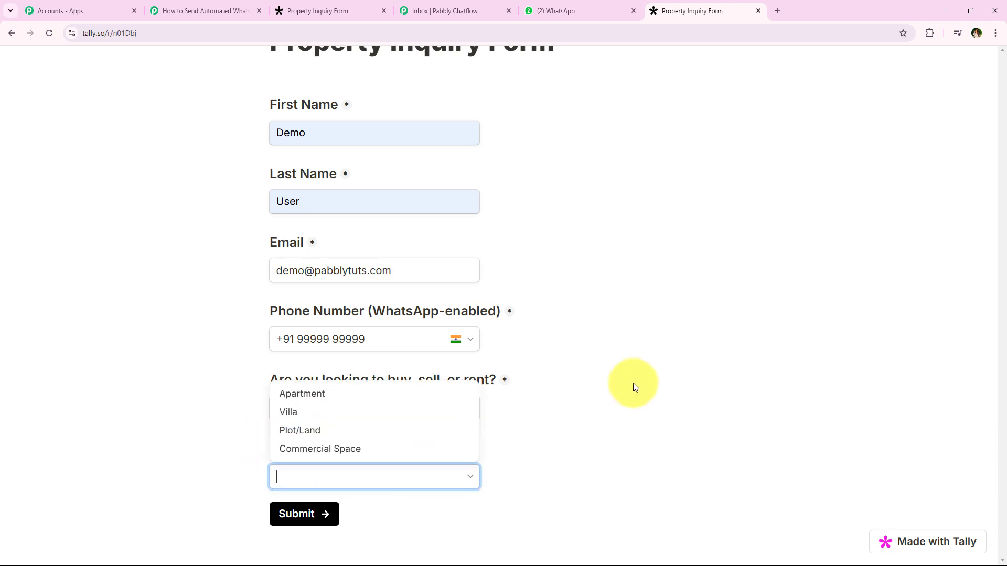
left_click(336, 449)
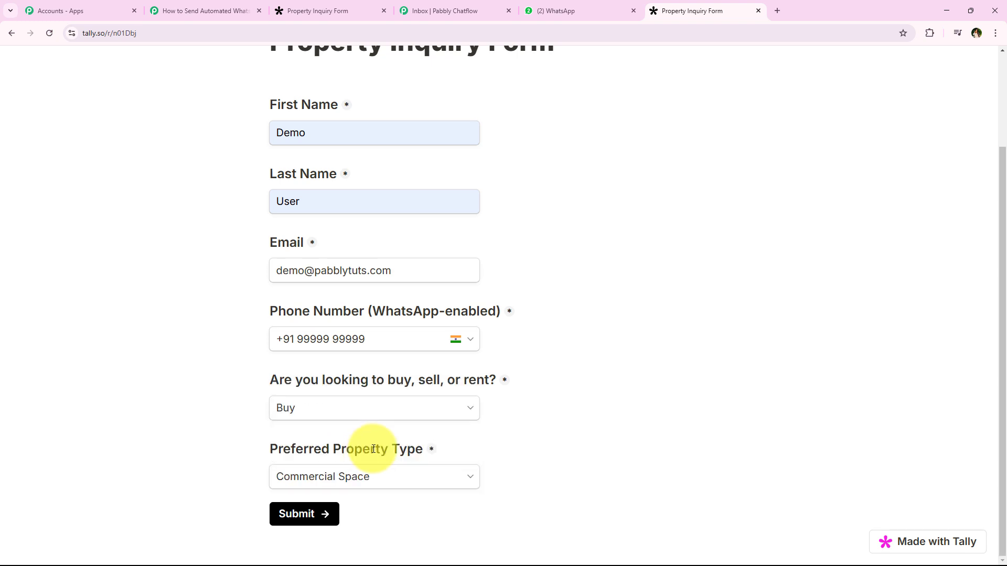
left_click(325, 519)
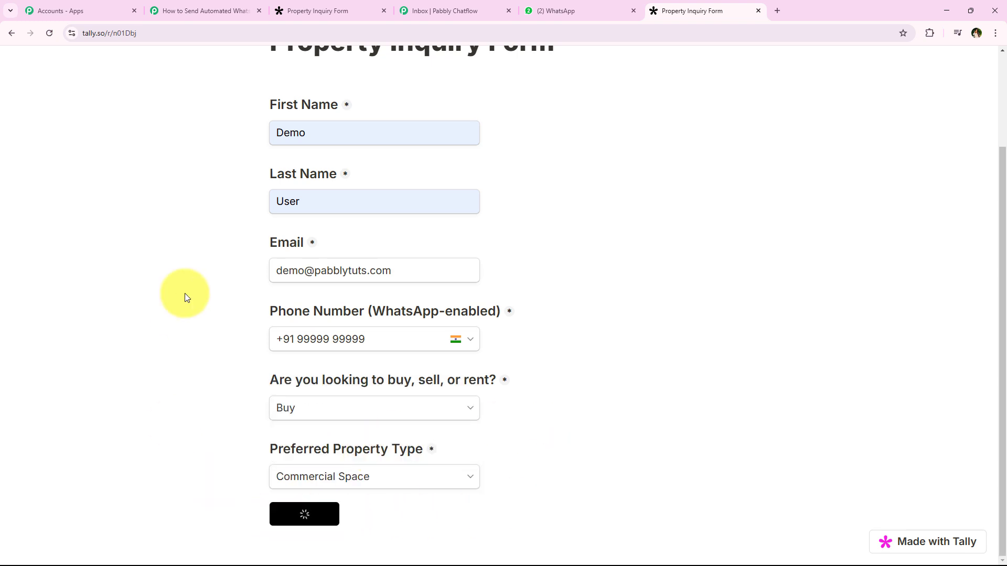
left_click_drag(366, 344, 272, 345)
left_click(264, 340)
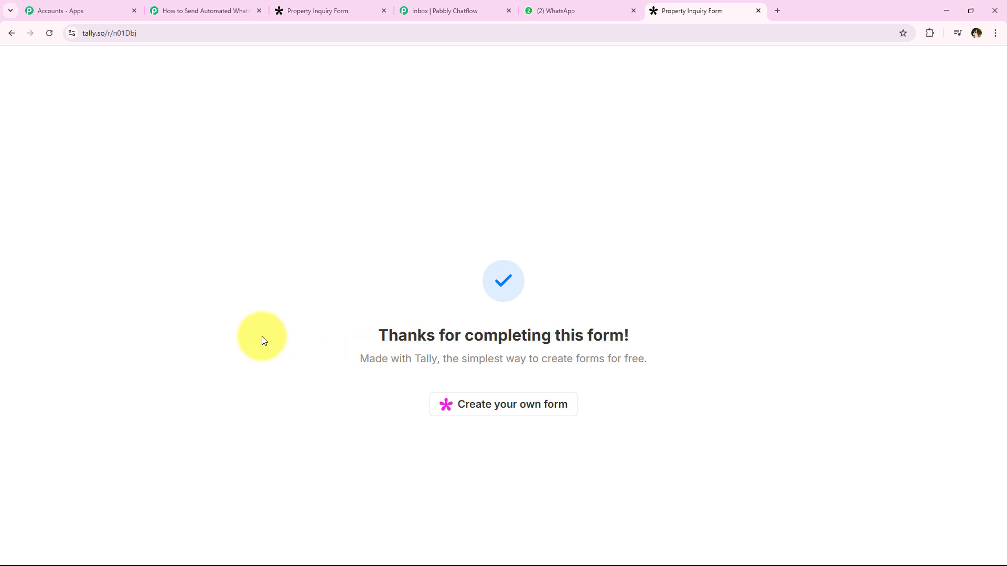
double_click(425, 359)
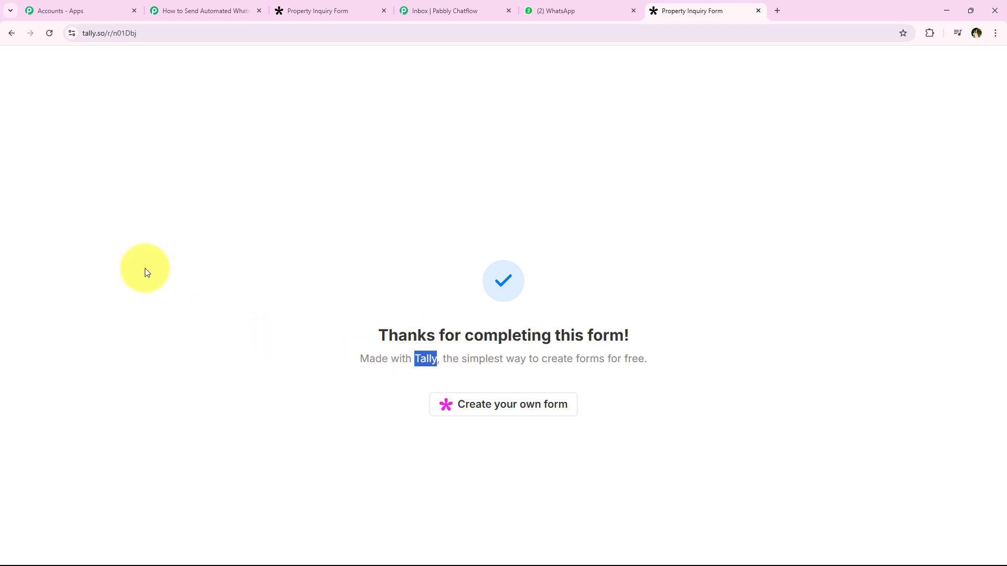
- Return to the Pabbly Connect workflow and check the captured response's contact details, inquiry purpose and property type against the submission
left_click(227, 7)
scroll(224, 231, "down", 1)
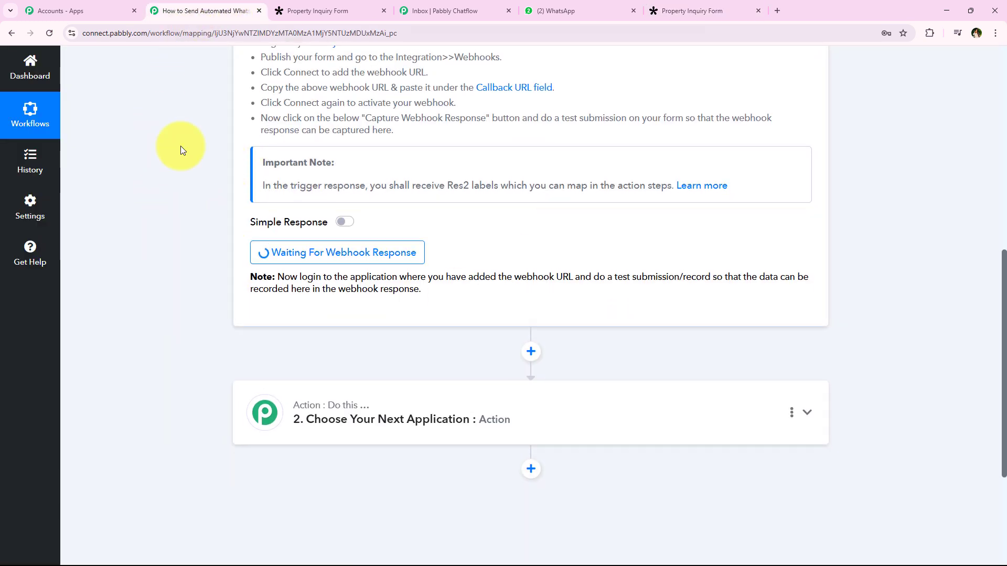
scroll(213, 257, "down", 2)
scroll(213, 257, "down", 2)
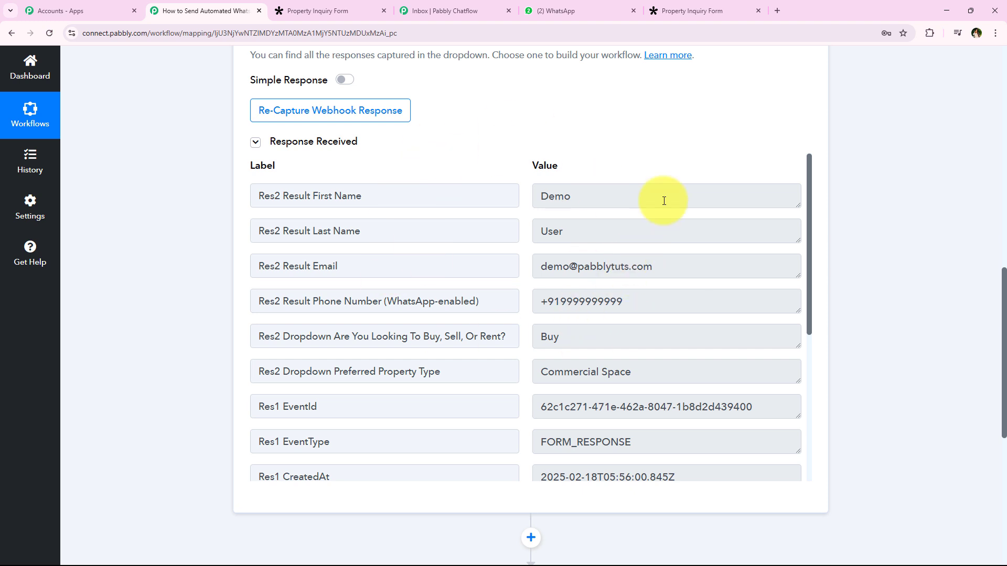
left_click_drag(663, 197, 408, 197)
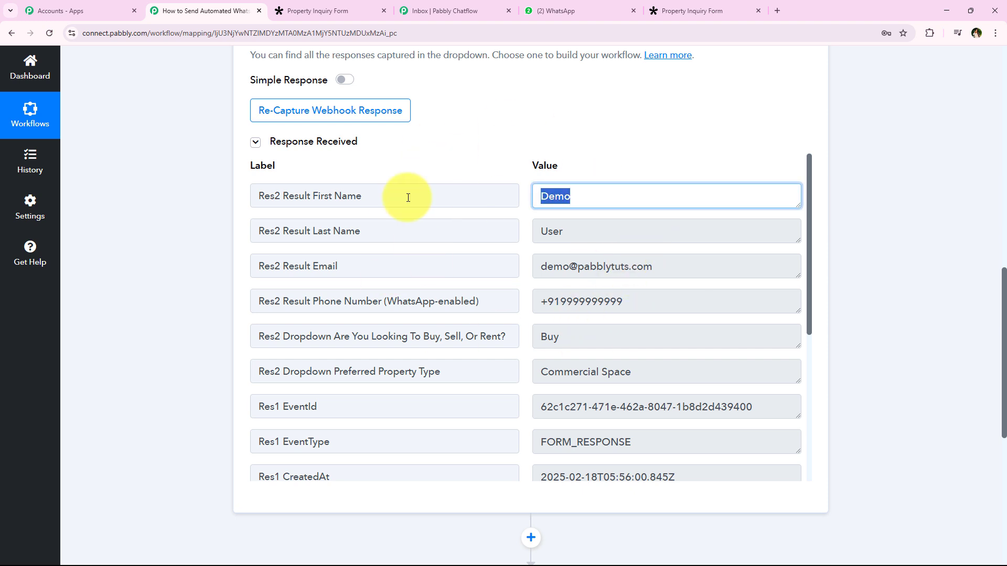
left_click_drag(643, 240, 386, 252)
left_click_drag(669, 264, 414, 256)
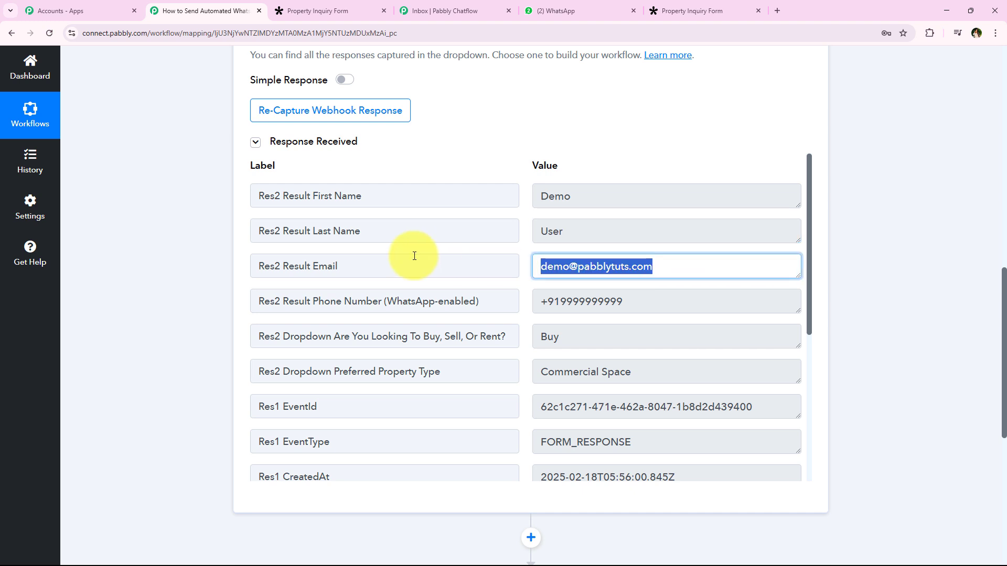
left_click_drag(705, 299, 326, 319)
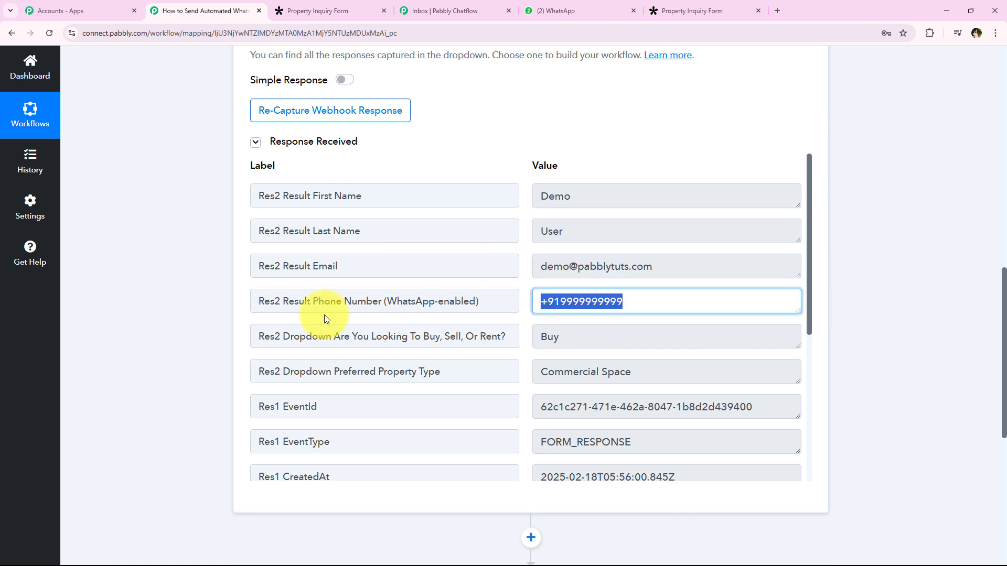
left_click_drag(706, 343, 461, 349)
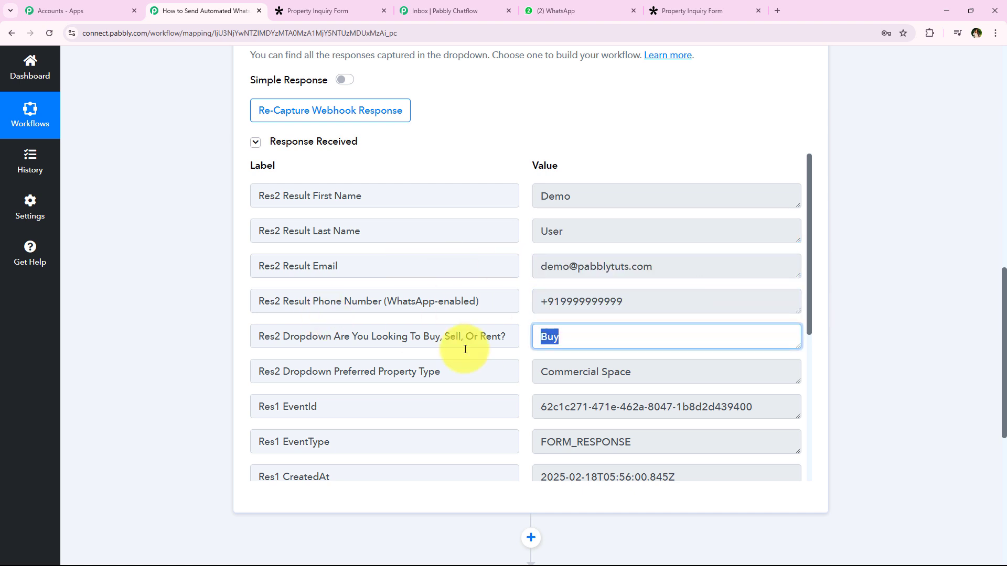
left_click_drag(636, 369, 277, 382)
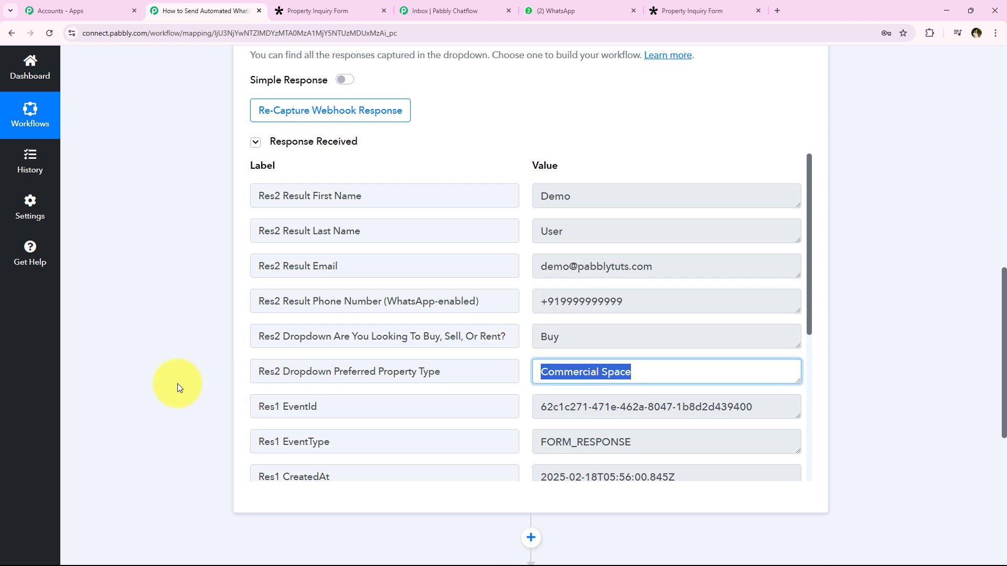
- Collapse the Tally New Response trigger step in the workflow
left_click(171, 396)
middle_click(191, 426)
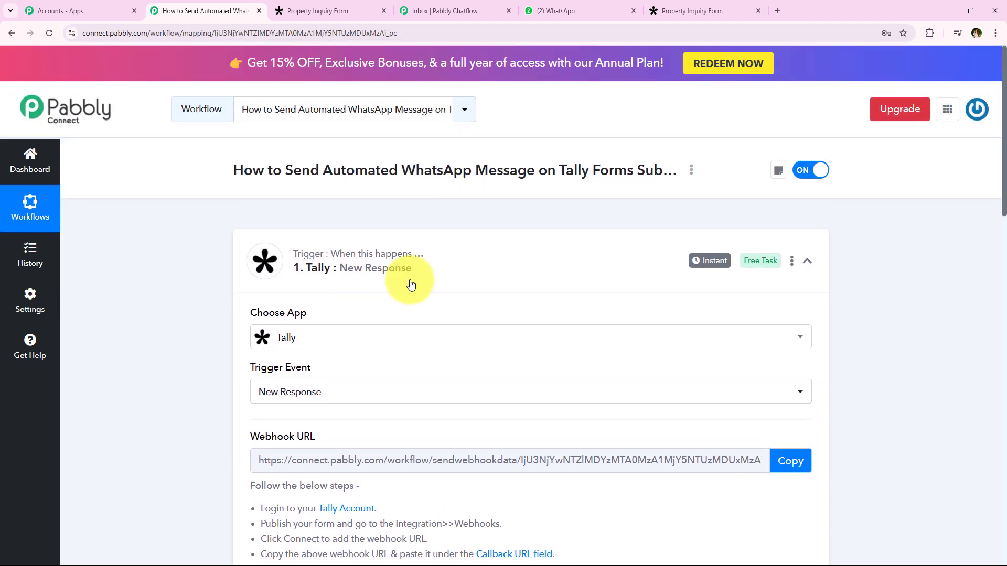
left_click(411, 284)
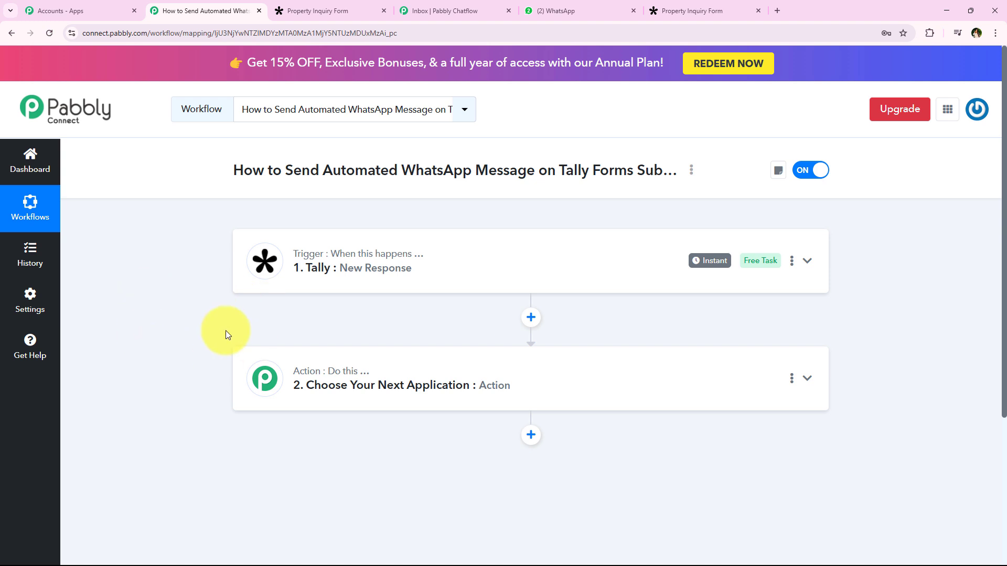
left_click_drag(286, 171, 654, 173)
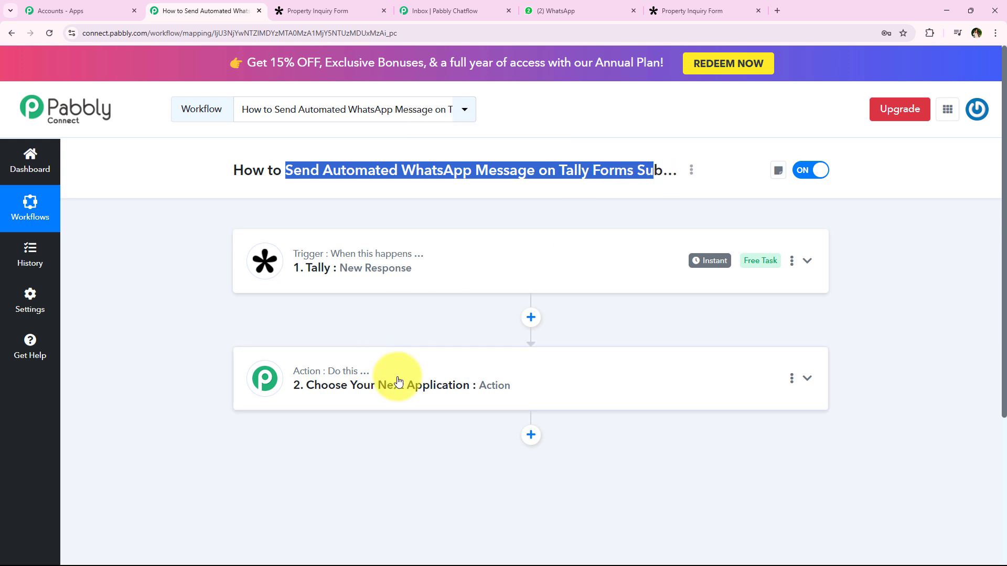
- Search the action step's apps for Pabbly Chat and choose Pabbly Chatflow as the action app
left_click(398, 381)
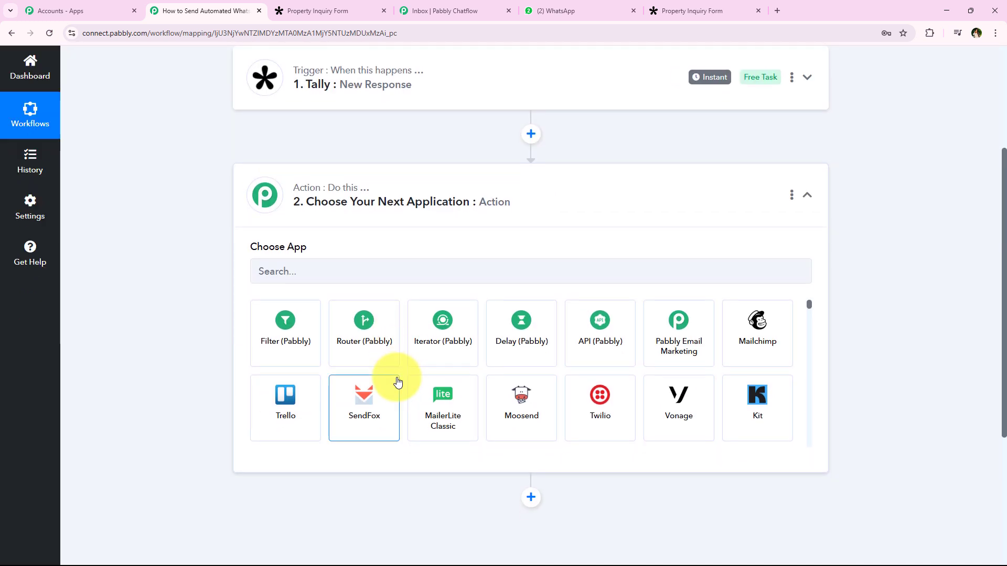
left_click(387, 277)
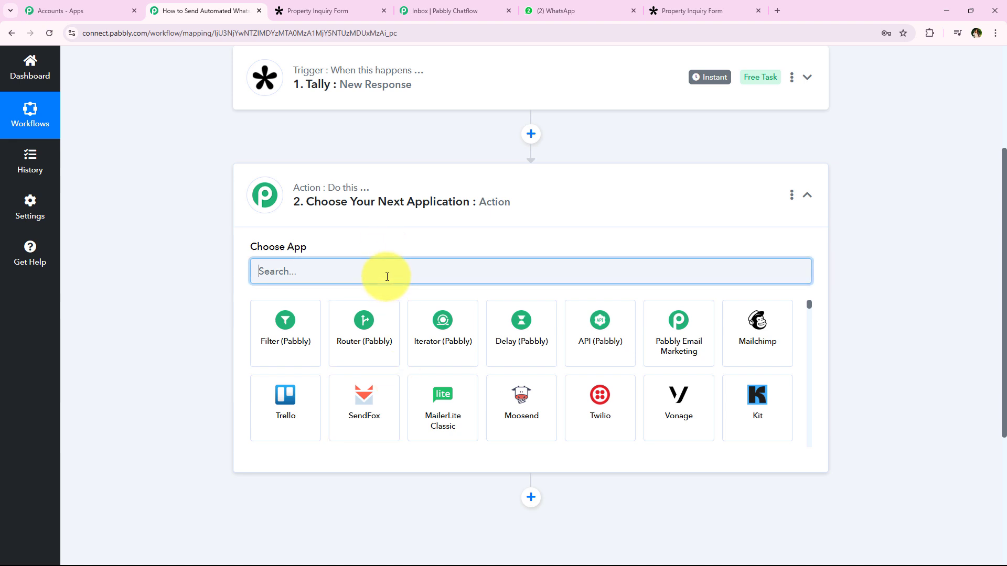
type("Pab")
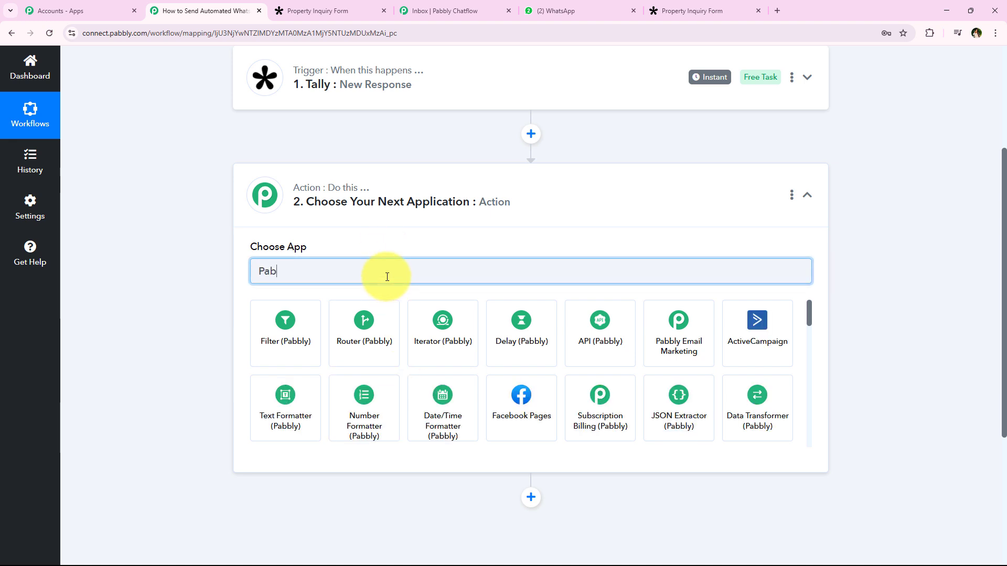
type("bly ")
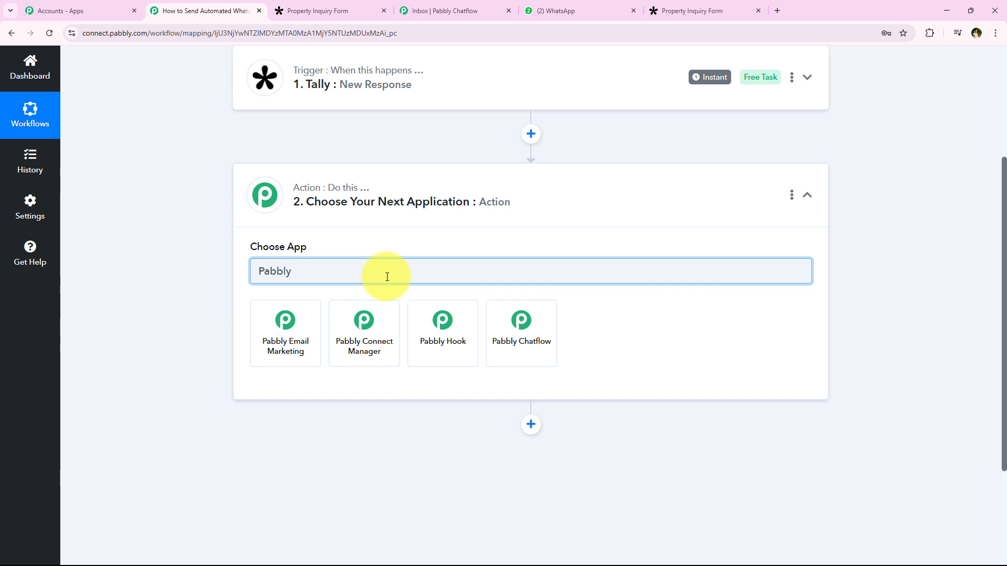
type("Chat")
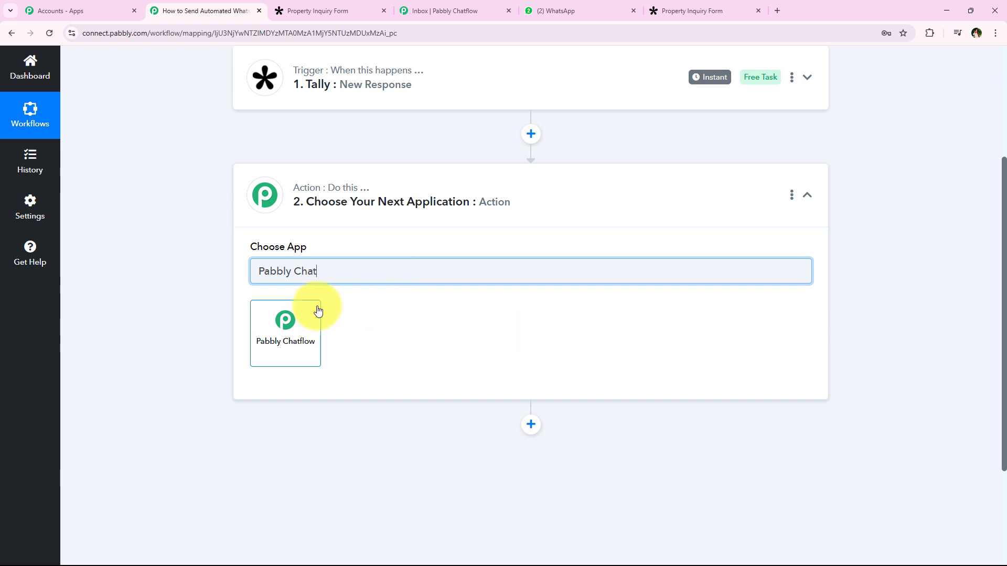
left_click(292, 319)
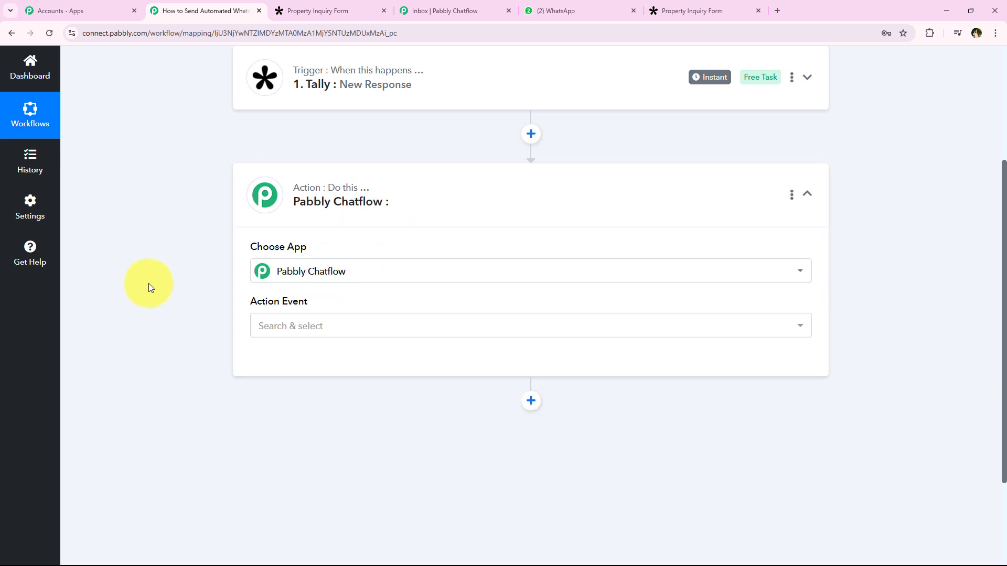
- Switch to the Pabbly Chatflow dashboard, examine the fields required to add a WhatsApp number, and close the form without adding one
left_click(443, 11)
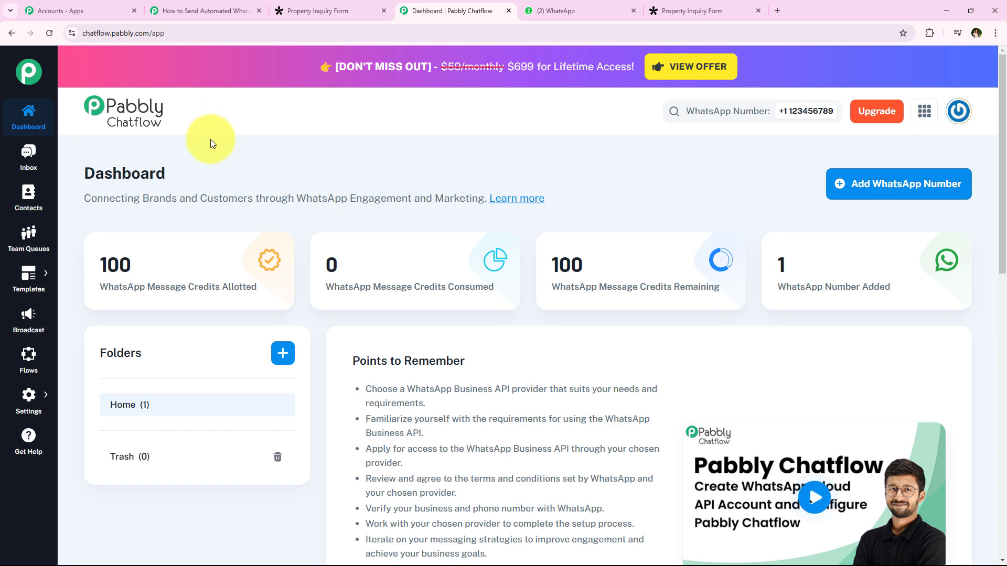
left_click(215, 11)
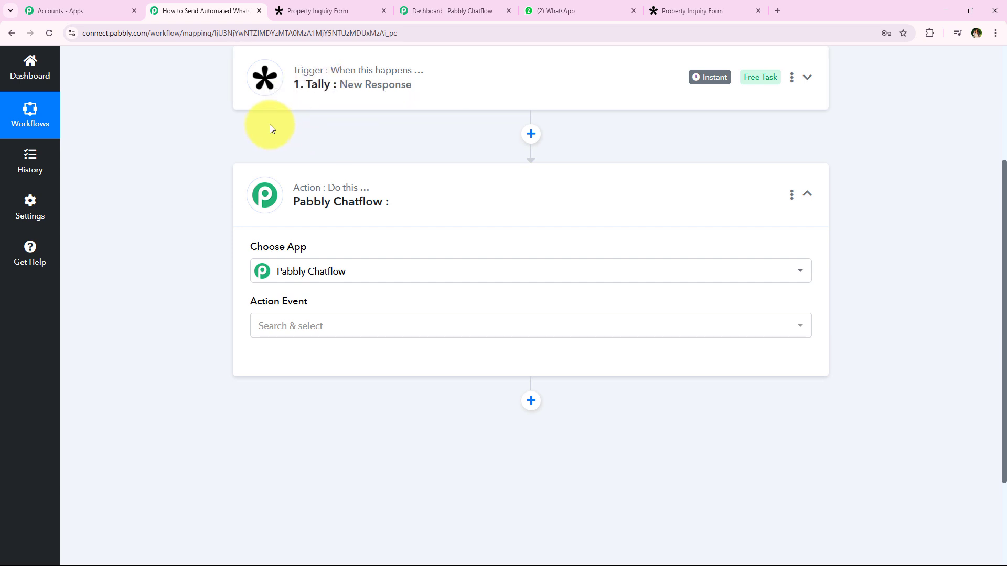
left_click(451, 10)
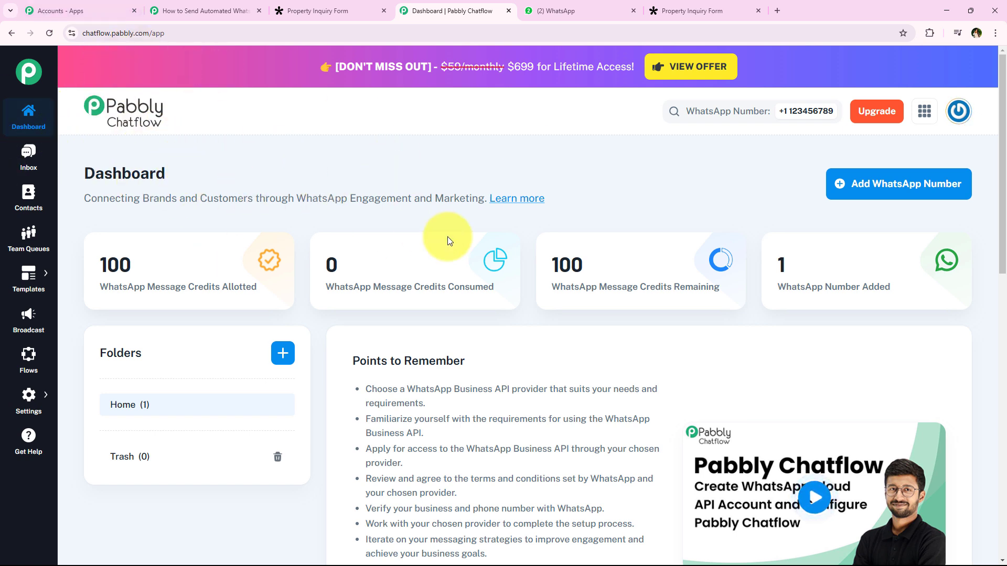
left_click(900, 197)
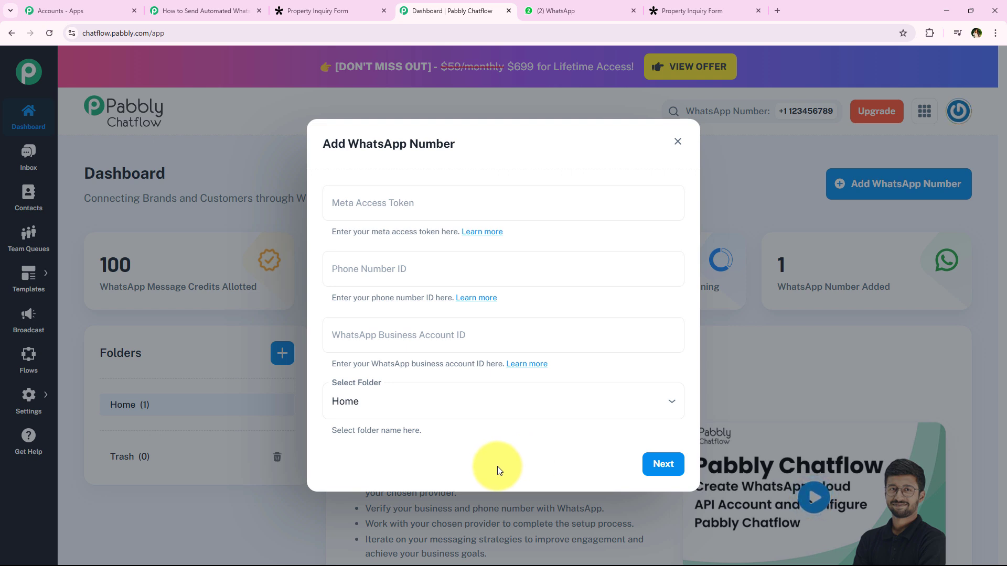
left_click(677, 141)
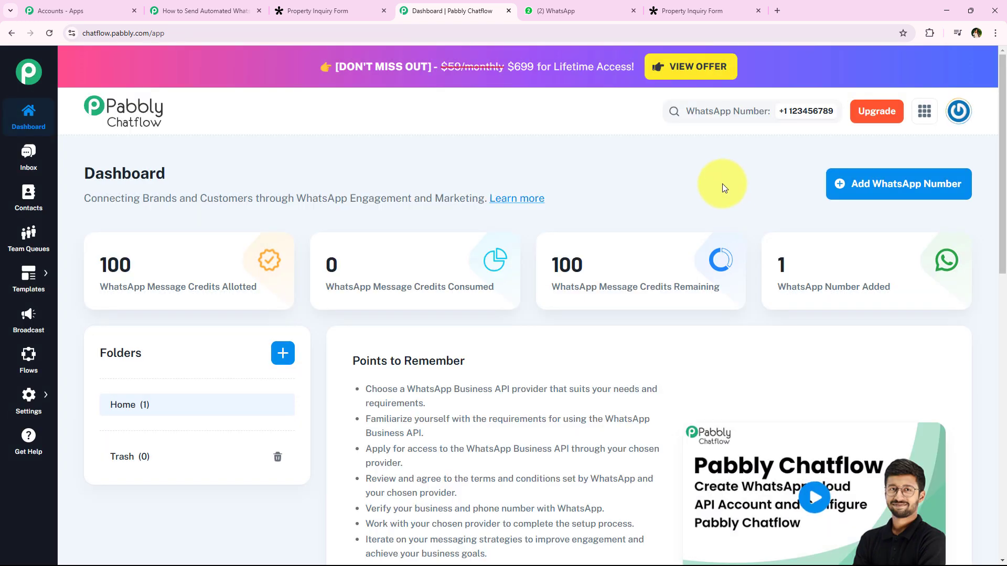
- Review the Chatflow dashboard's Points to Remember and setup tutorial, and return to the Pabbly Connect workflow
scroll(624, 240, "down", 3)
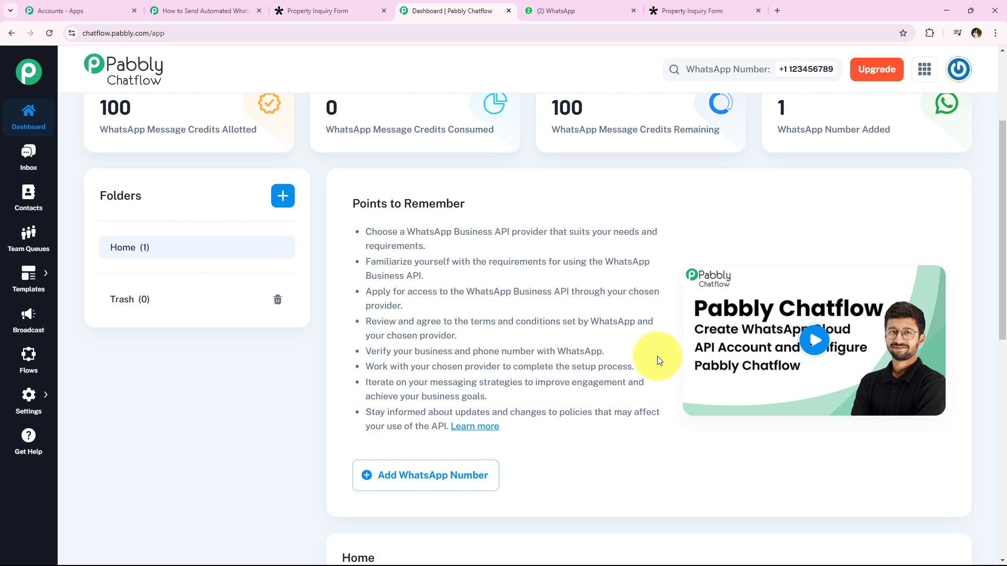
scroll(657, 358, "up", 1)
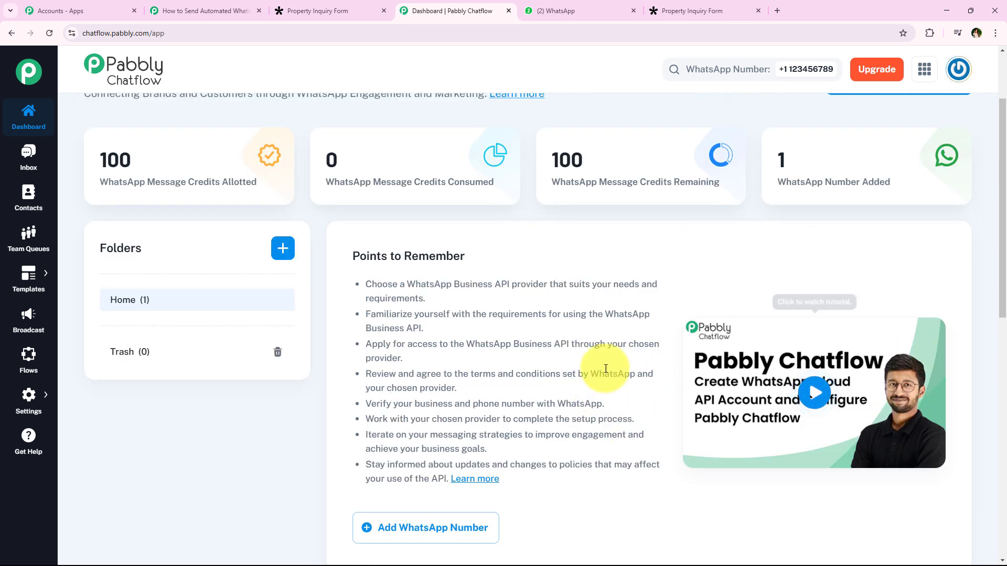
scroll(605, 368, "up", 2)
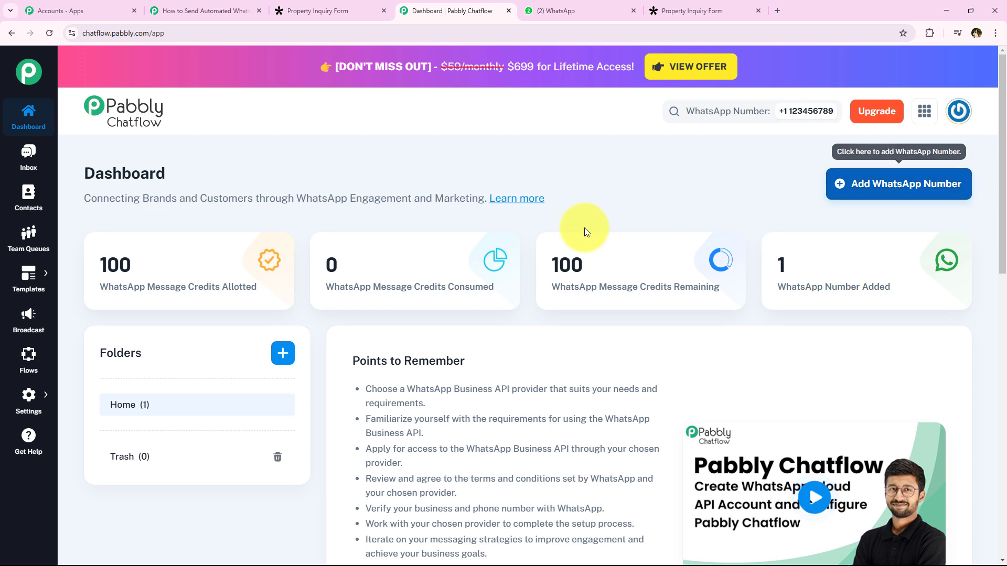
left_click(199, 9)
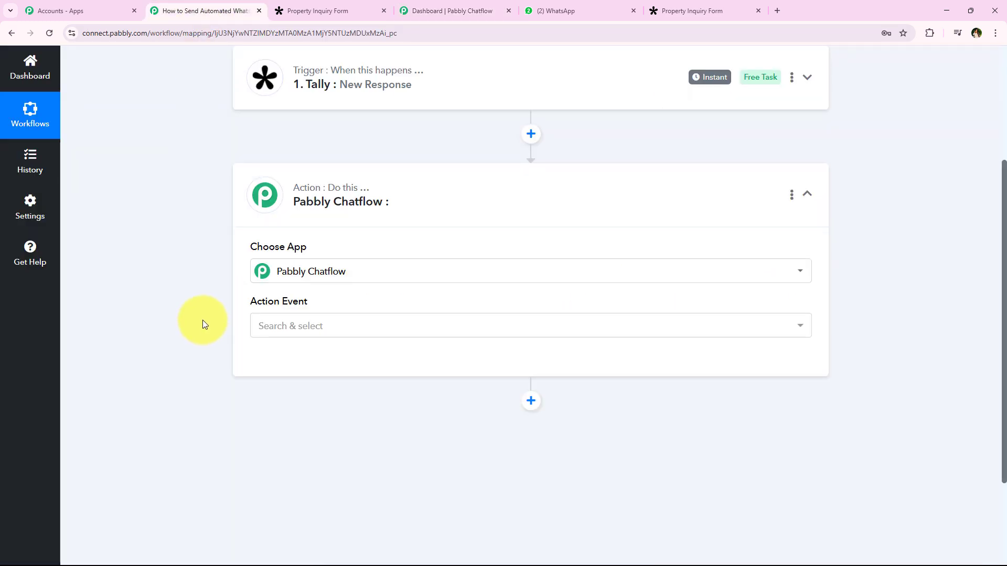
- Set the Pabbly Chatflow action event to Send Template Message
left_click(306, 324)
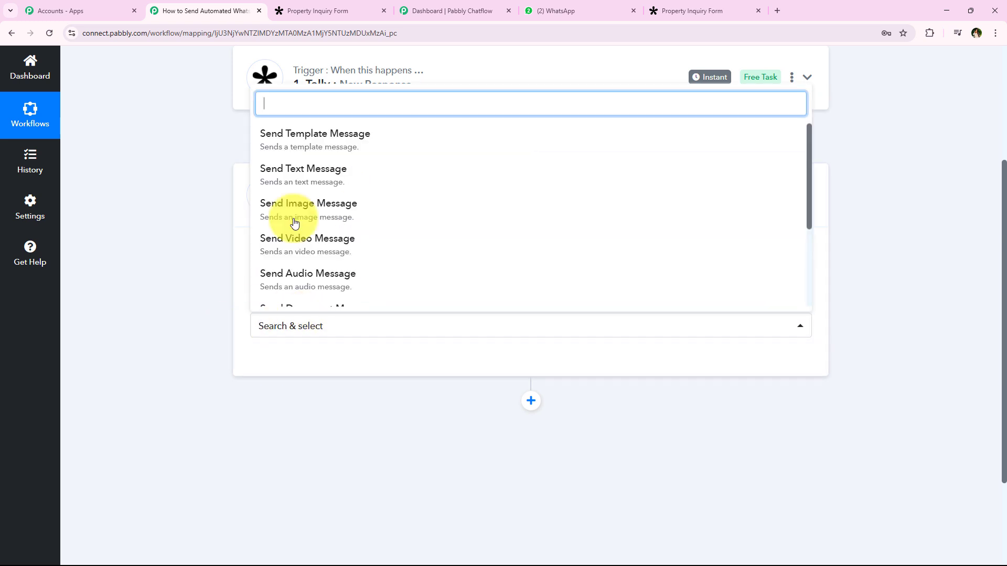
left_click(447, 149)
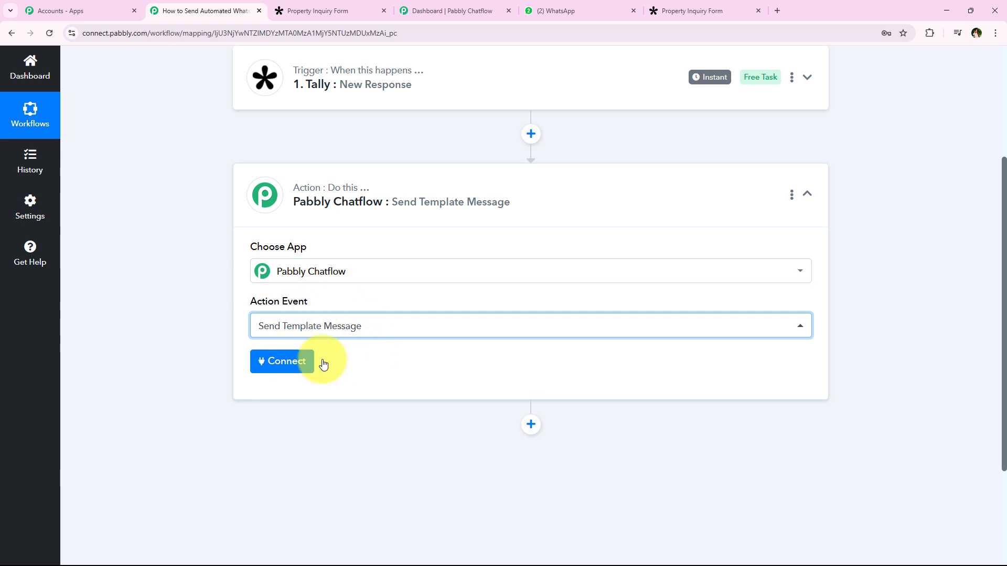
left_click_drag(251, 308, 305, 308)
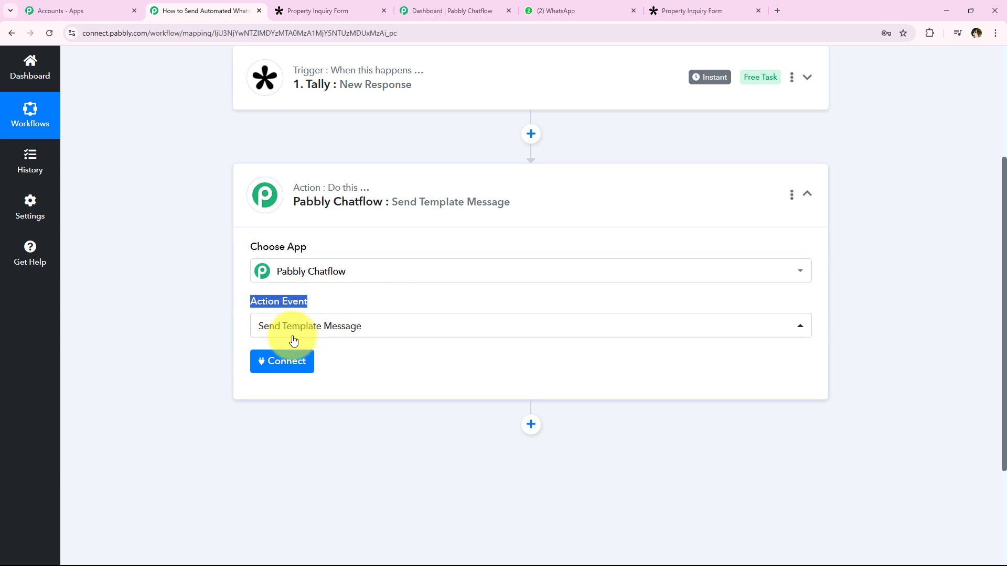
left_click(392, 403)
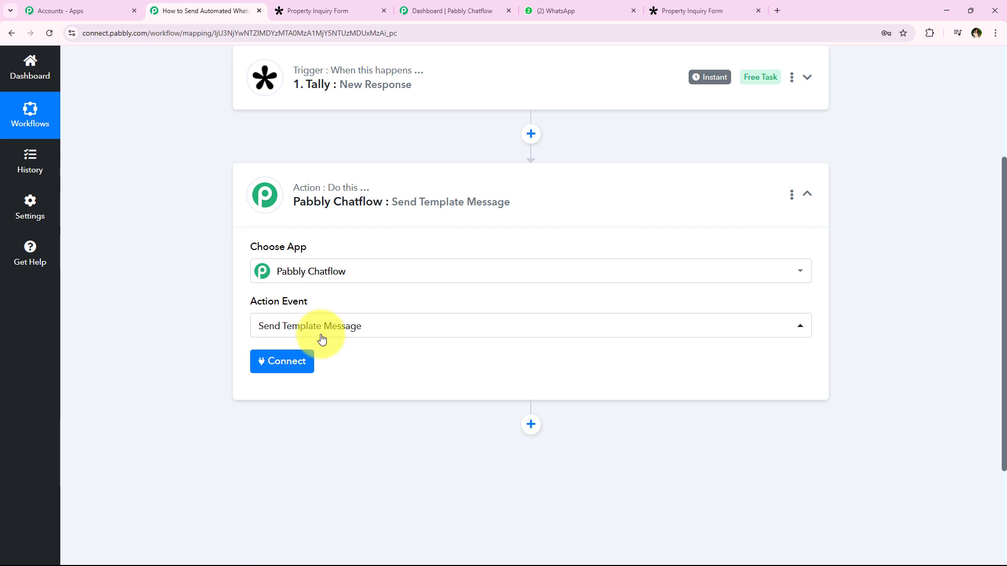
- Switch to Pabbly Chatflow, open the templates list and start adding a new template
left_click(459, 6)
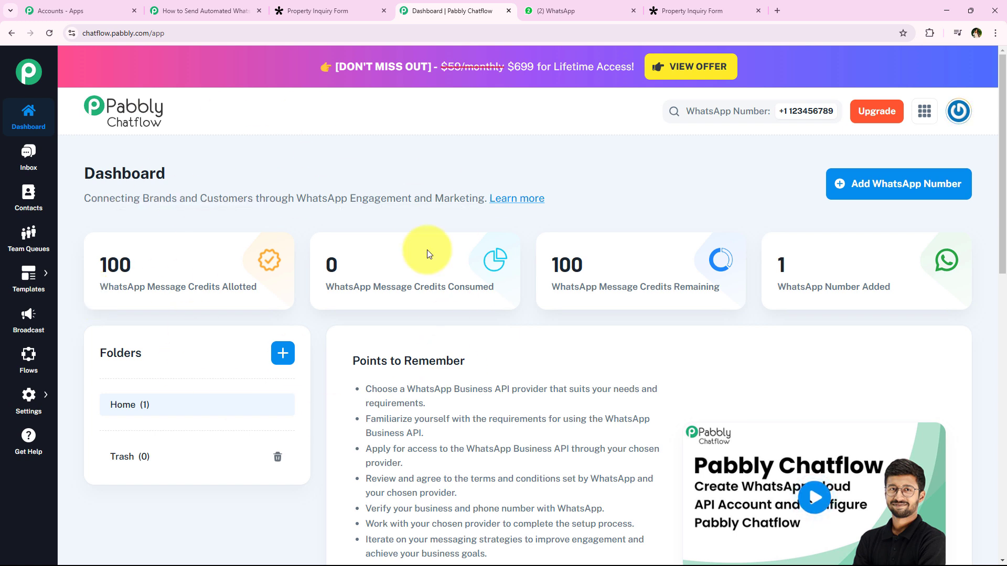
mouse_move(41, 273)
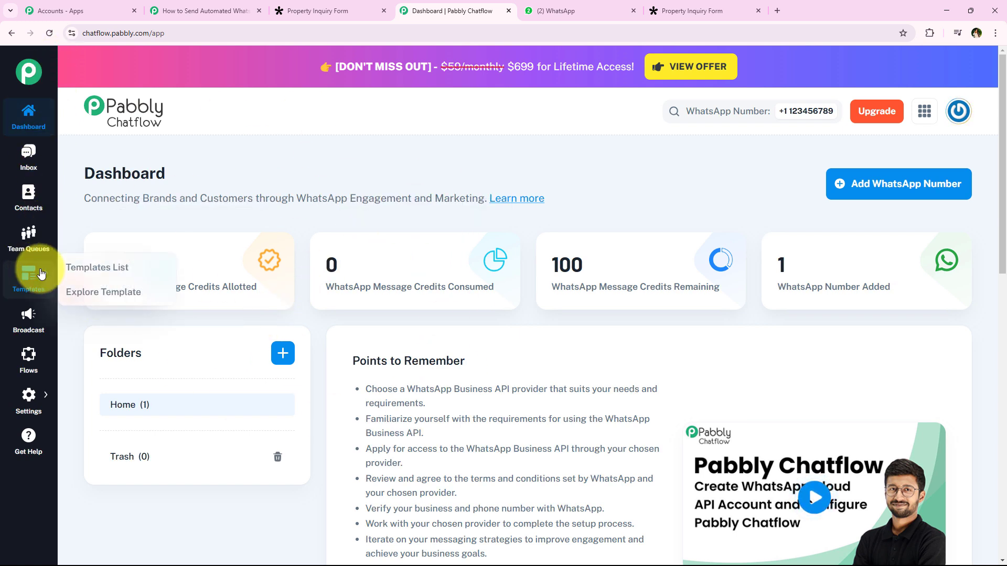
left_click(107, 271)
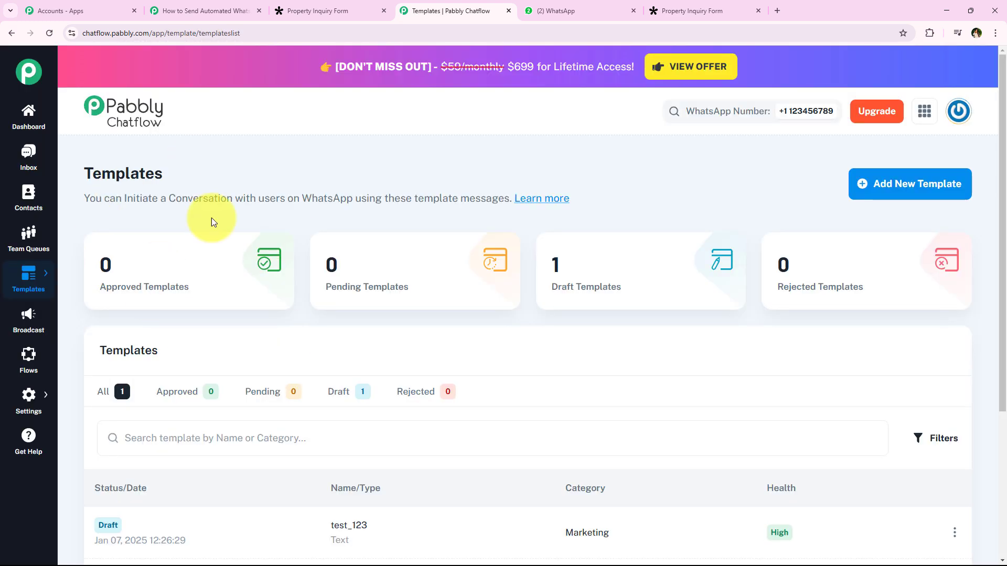
left_click(908, 189)
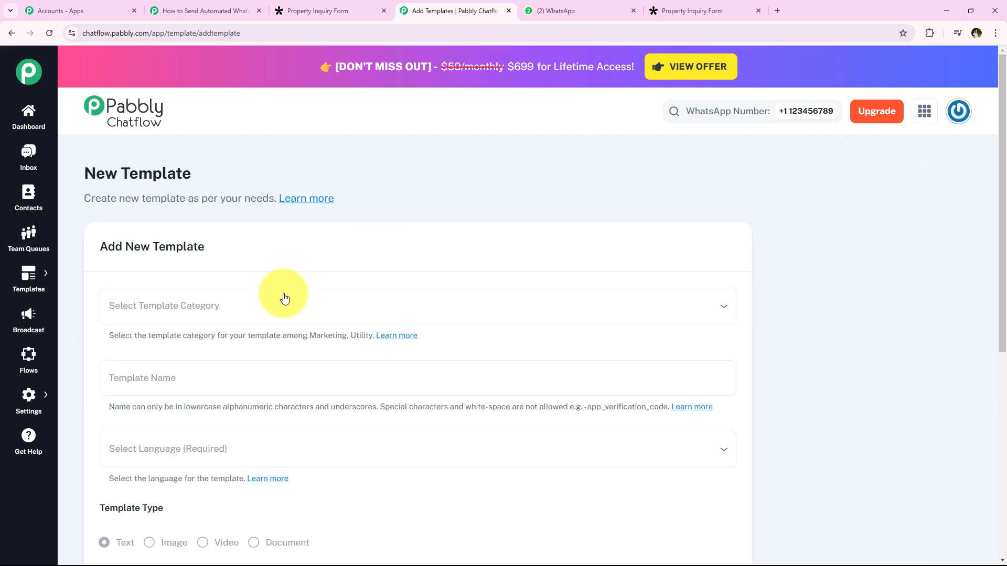
- Set the new template's category to Marketing and its name to testing_
left_click(230, 305)
left_click(208, 306)
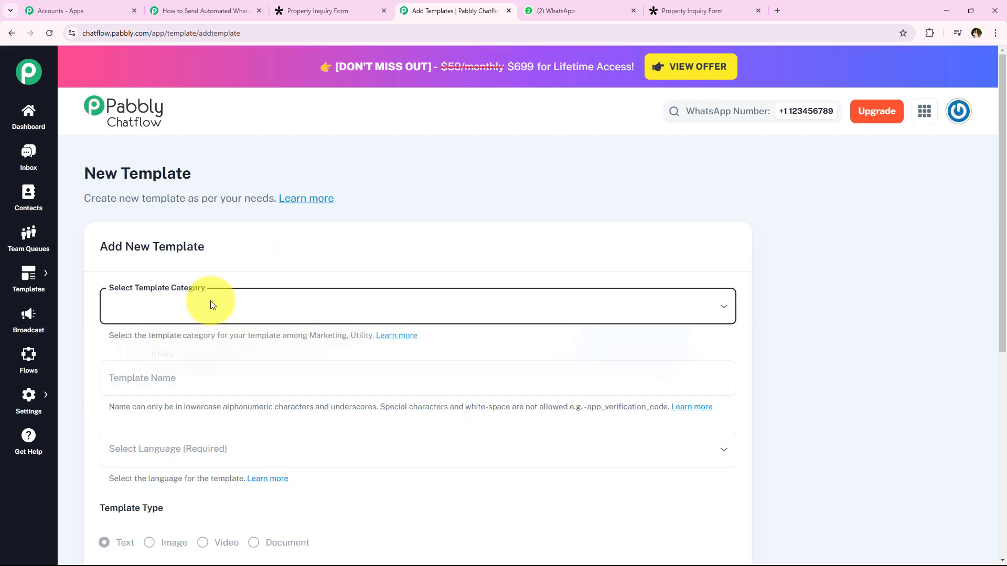
left_click(202, 314)
left_click(186, 346)
scroll(262, 252, "down", 2)
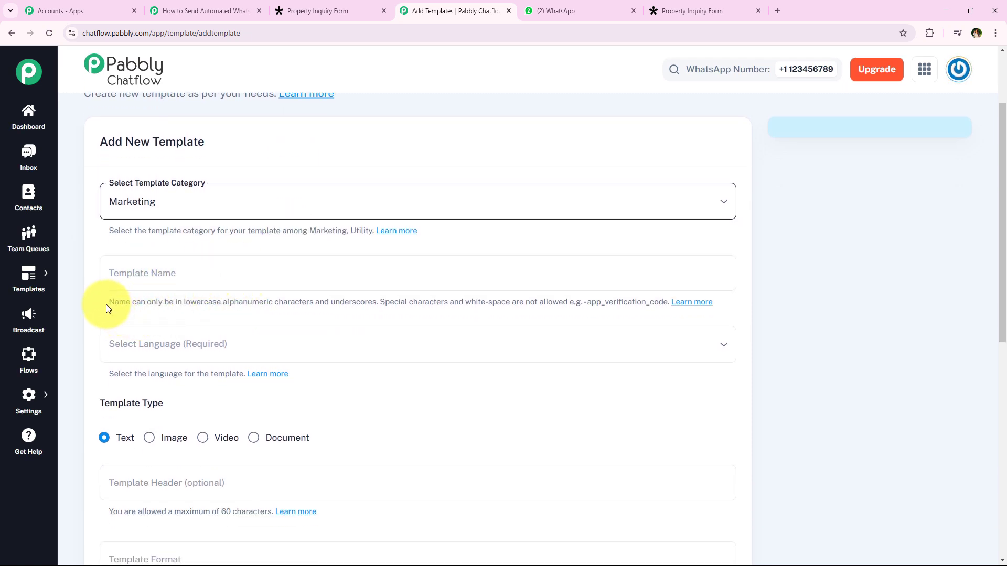
left_click_drag(108, 305, 381, 304)
left_click(205, 275)
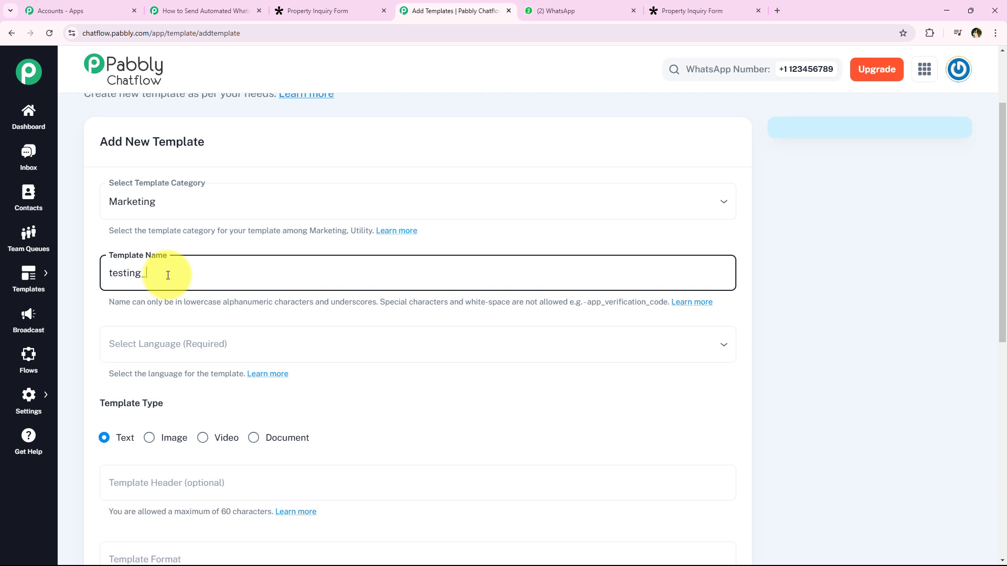
left_click(112, 313)
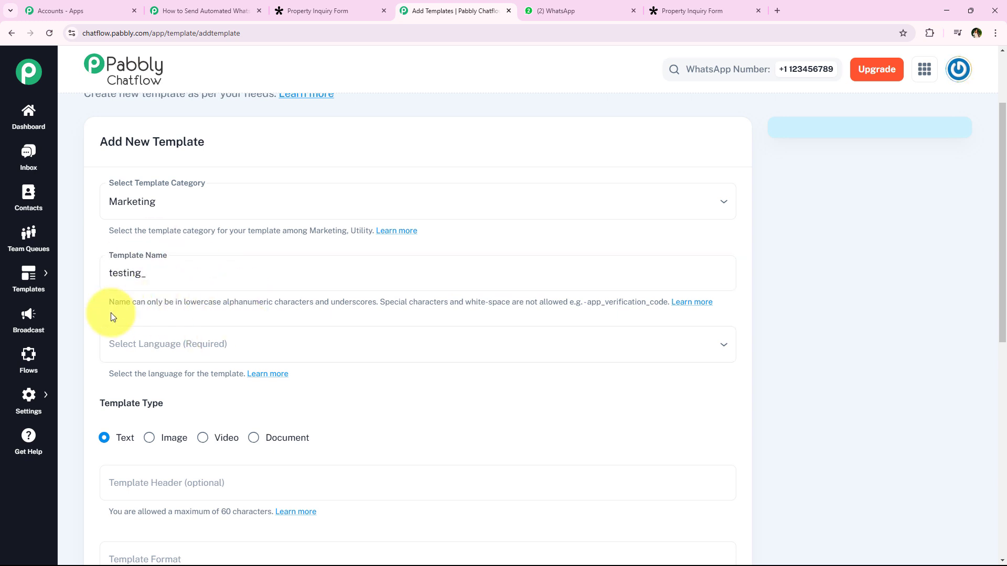
- Select English as the template language
scroll(192, 274, "down", 2)
left_click(199, 240)
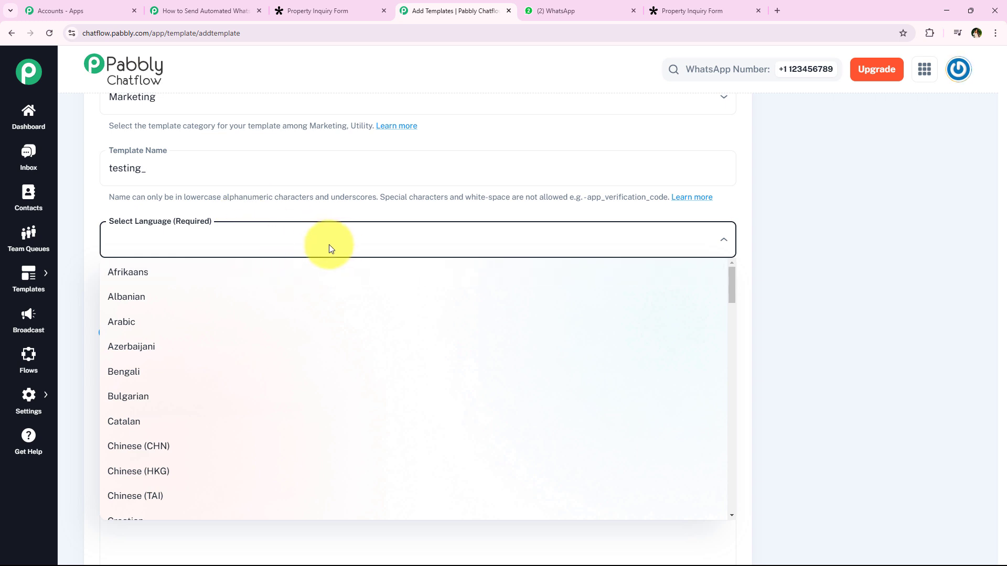
key("e")
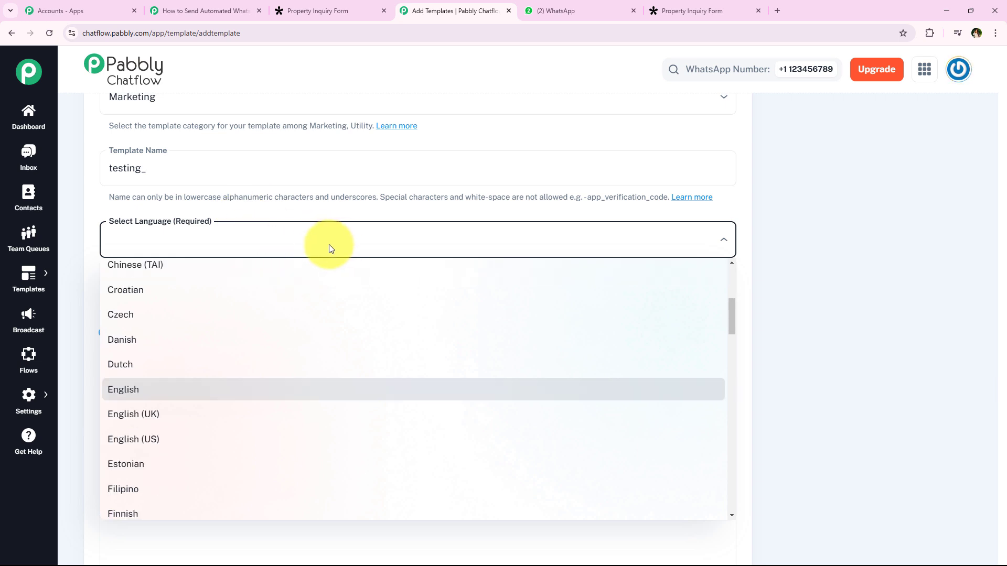
left_click(265, 402)
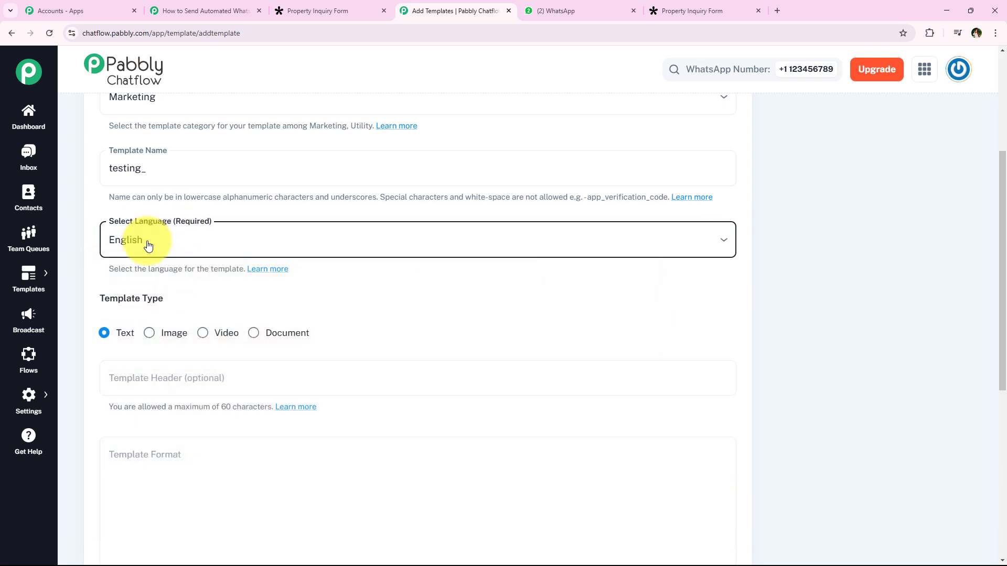
- Try the Image, Video and Document template types and set the type back to Text
scroll(108, 294, "down", 1)
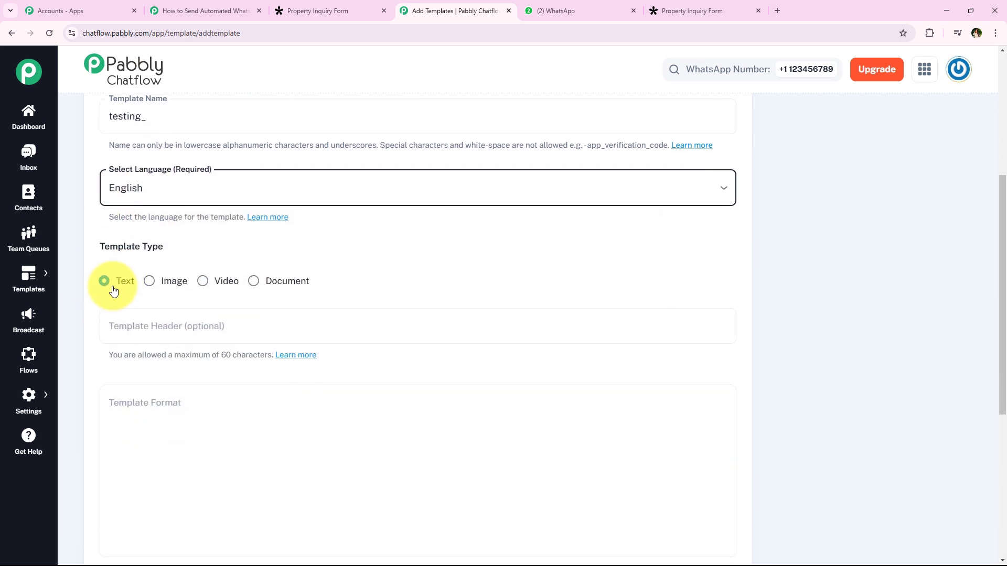
left_click_drag(101, 246, 228, 244)
left_click(228, 242)
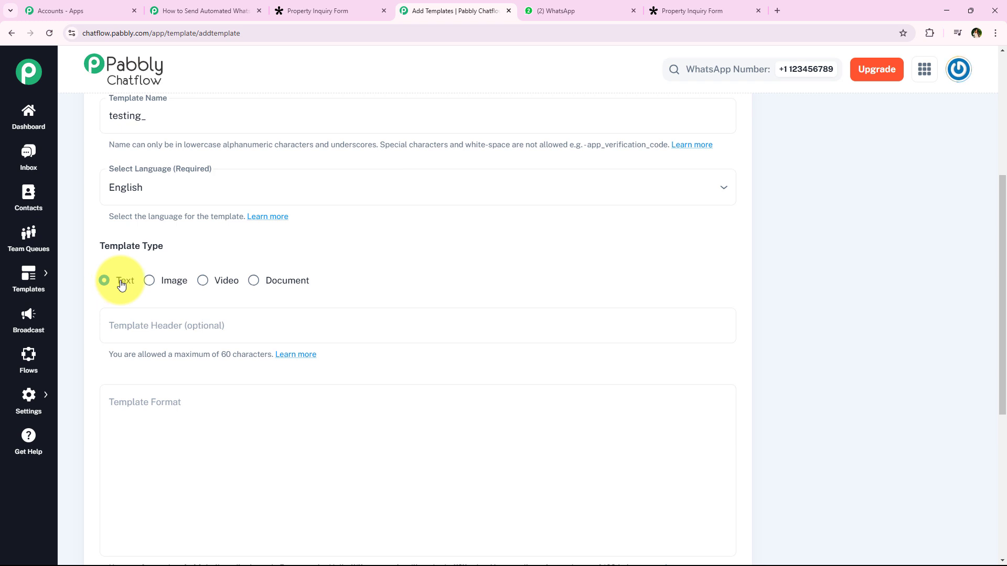
left_click(169, 281)
left_click(220, 281)
left_click(289, 284)
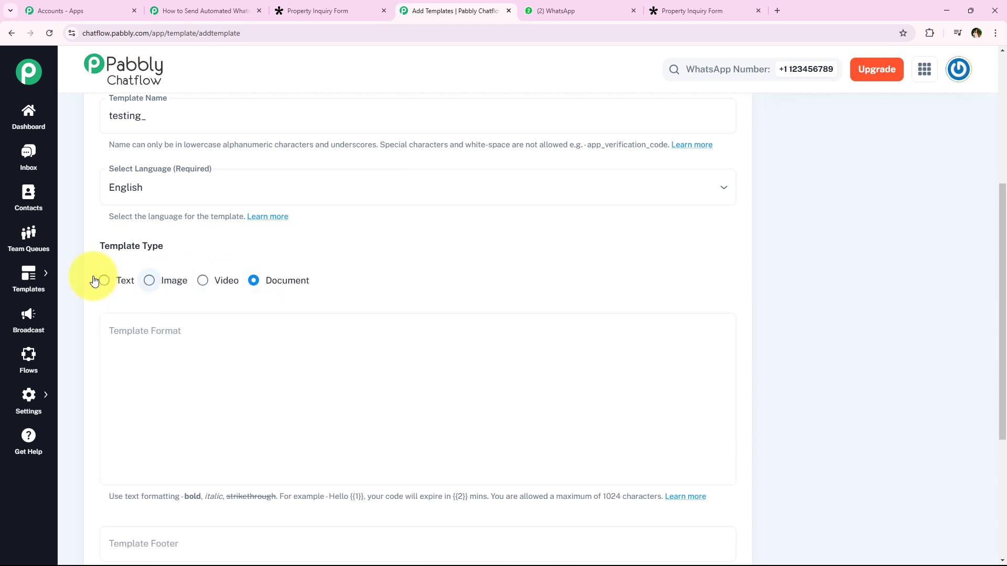
left_click(104, 286)
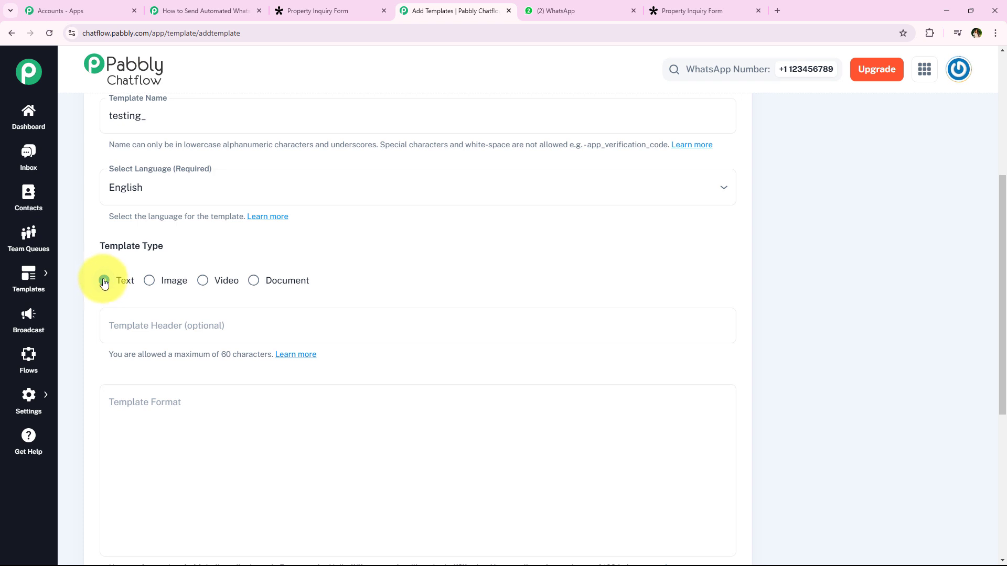
- Leave the optional template header empty and enter "Hello {{1}}" as the template format
scroll(105, 309, "down", 1)
scroll(84, 233, "down", 1)
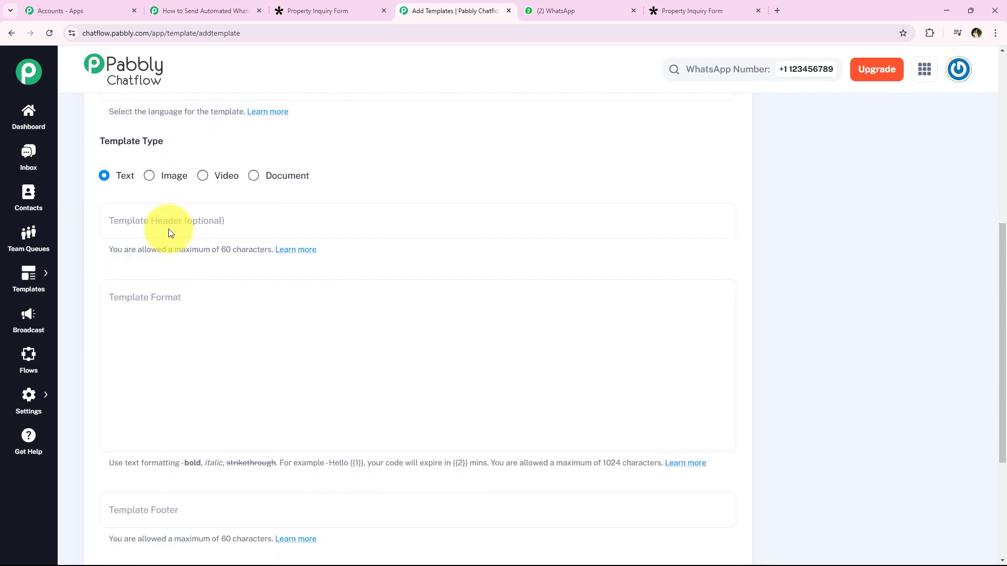
left_click(288, 213)
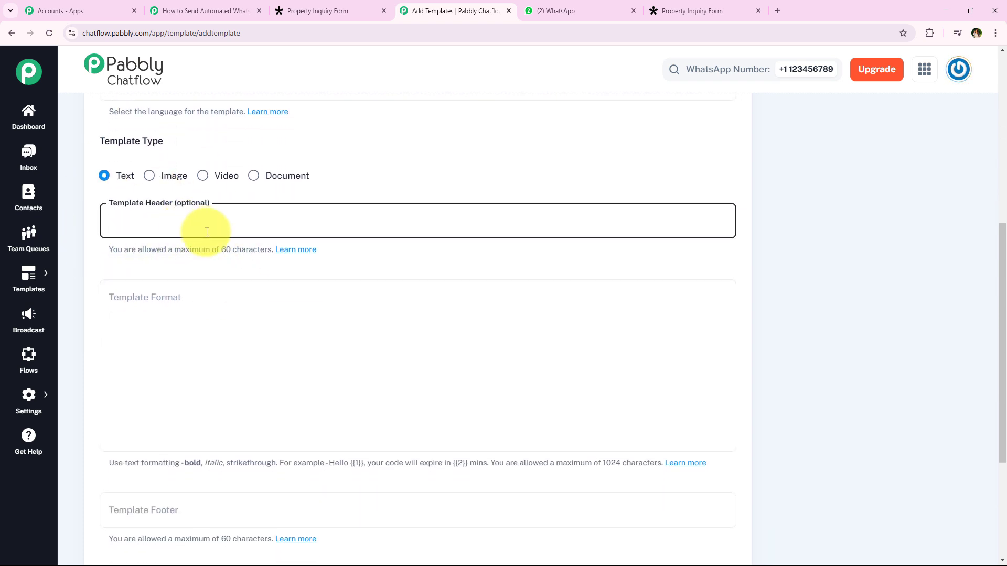
left_click(204, 274)
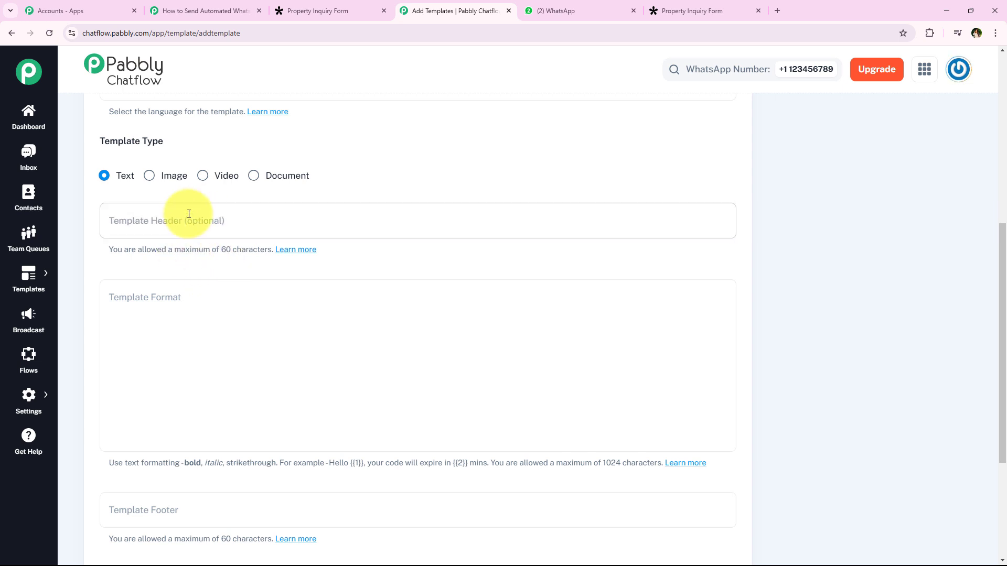
scroll(275, 289, "down", 1)
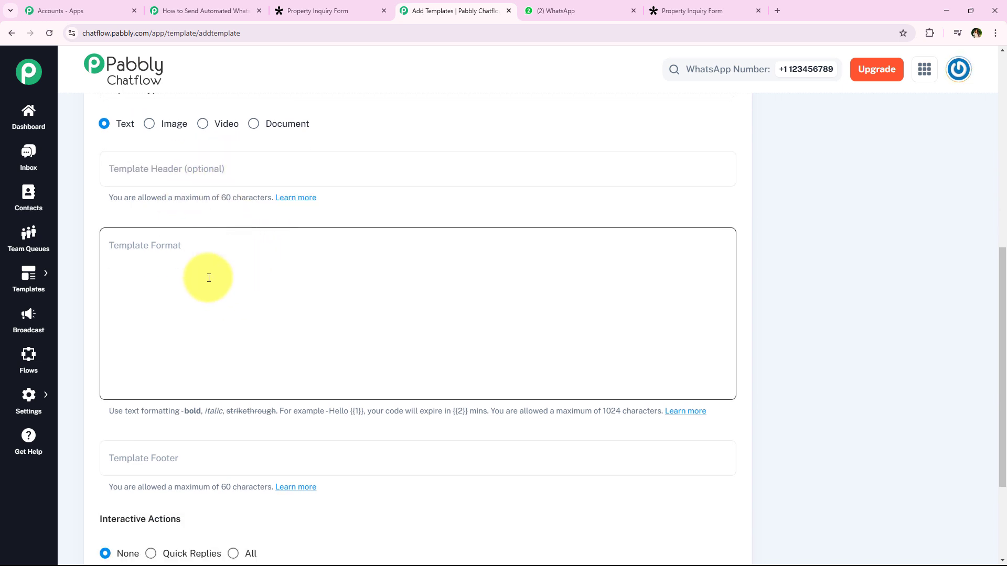
left_click(294, 252)
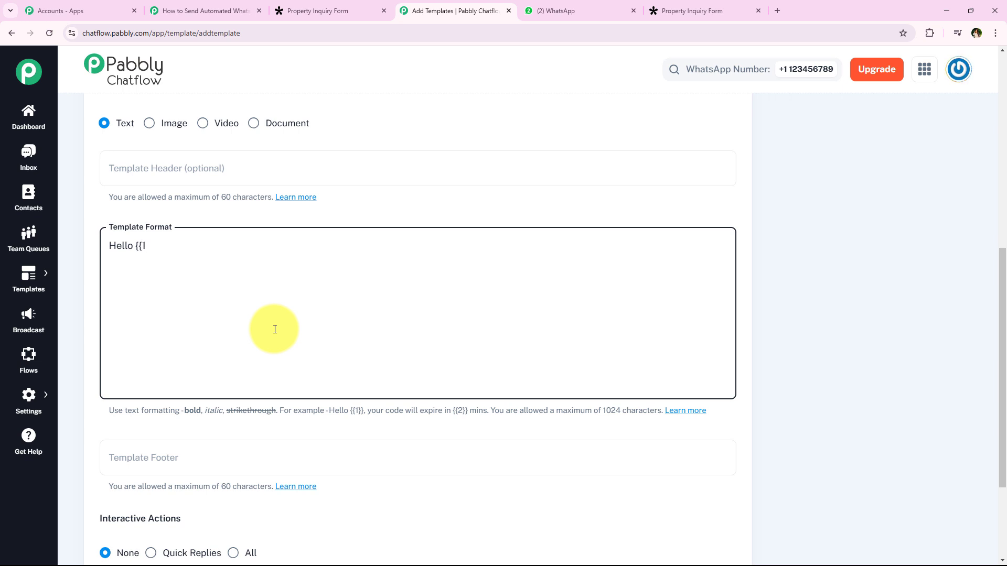
type("}")
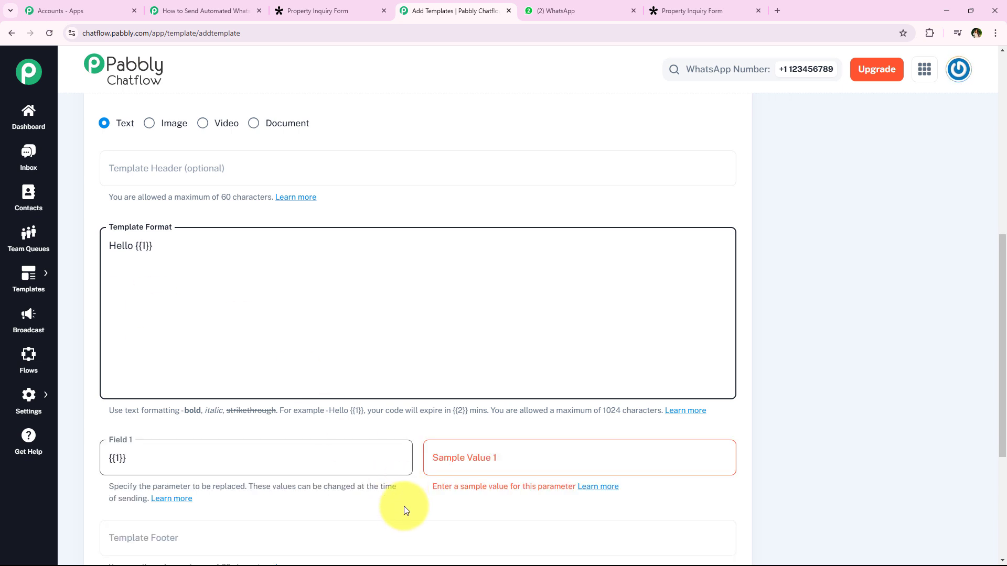
- Add the variable {{2}} on a second line of the template format and delete it again
left_click(431, 510)
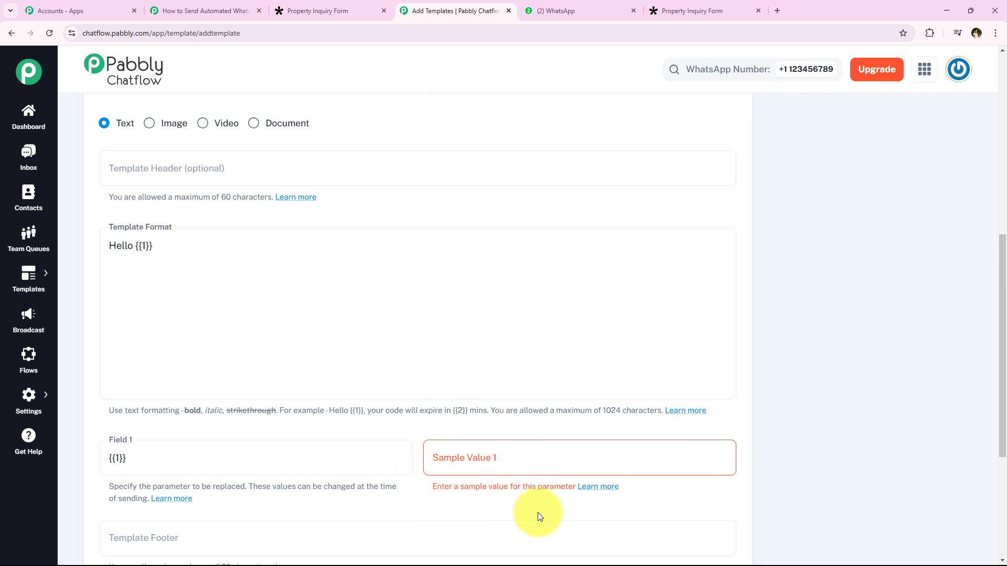
left_click(206, 332)
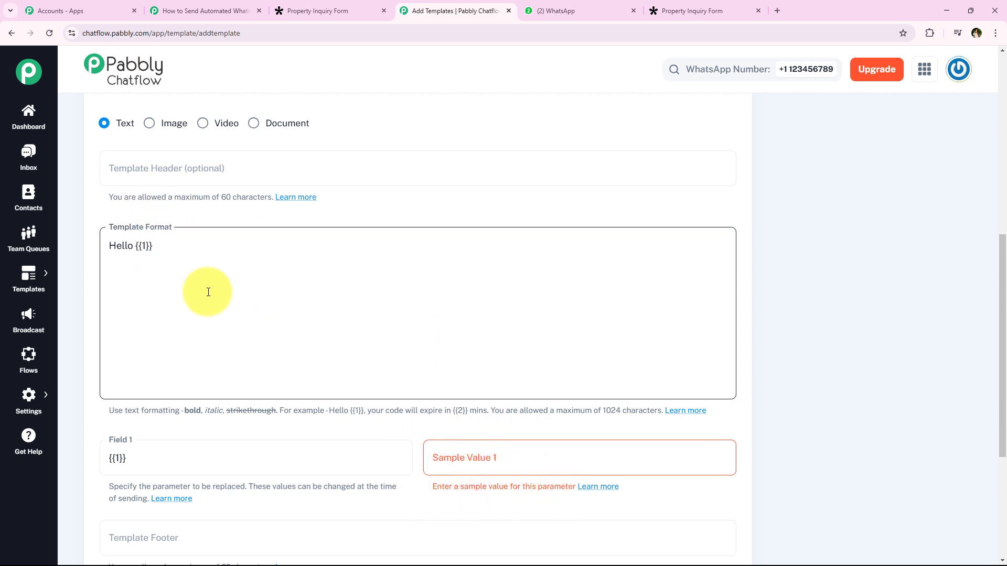
left_click(157, 314)
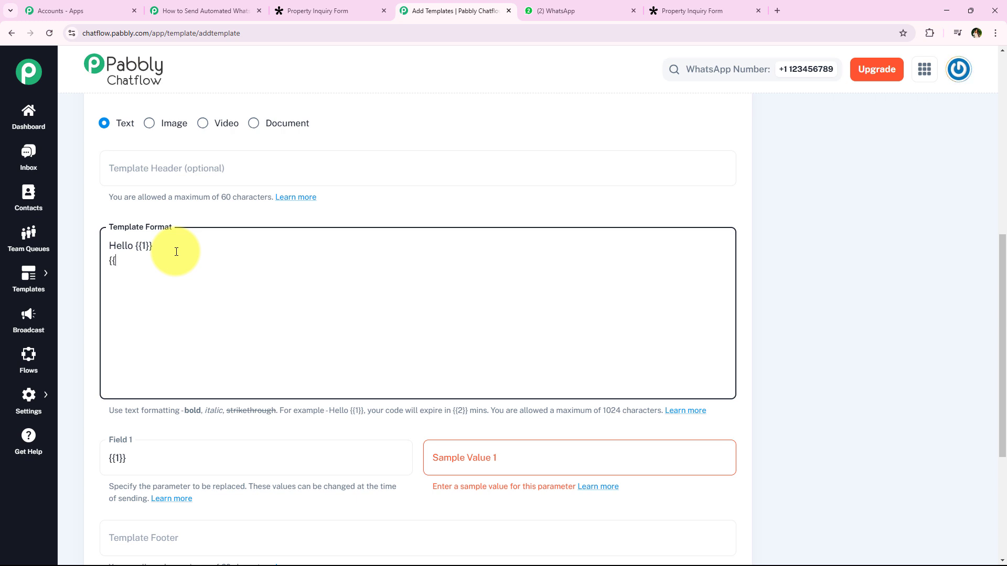
type("}}")
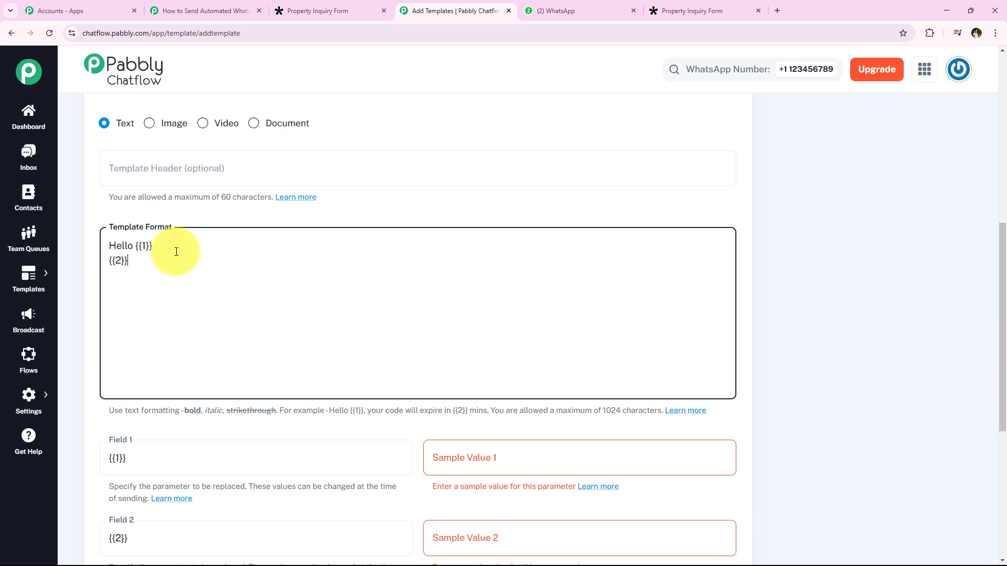
scroll(546, 503, "down", 2)
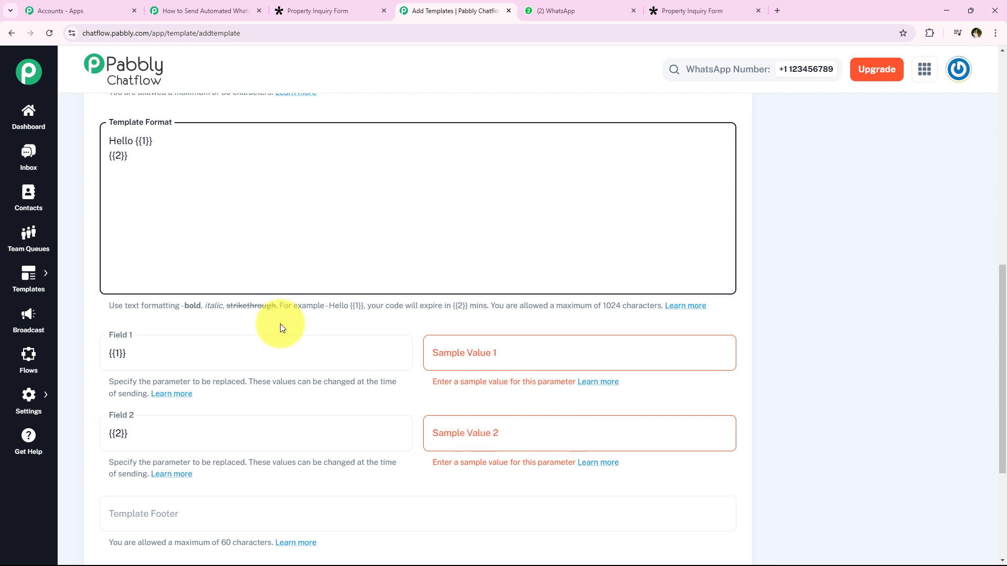
left_click_drag(129, 156, 104, 167)
key("BackSpace")
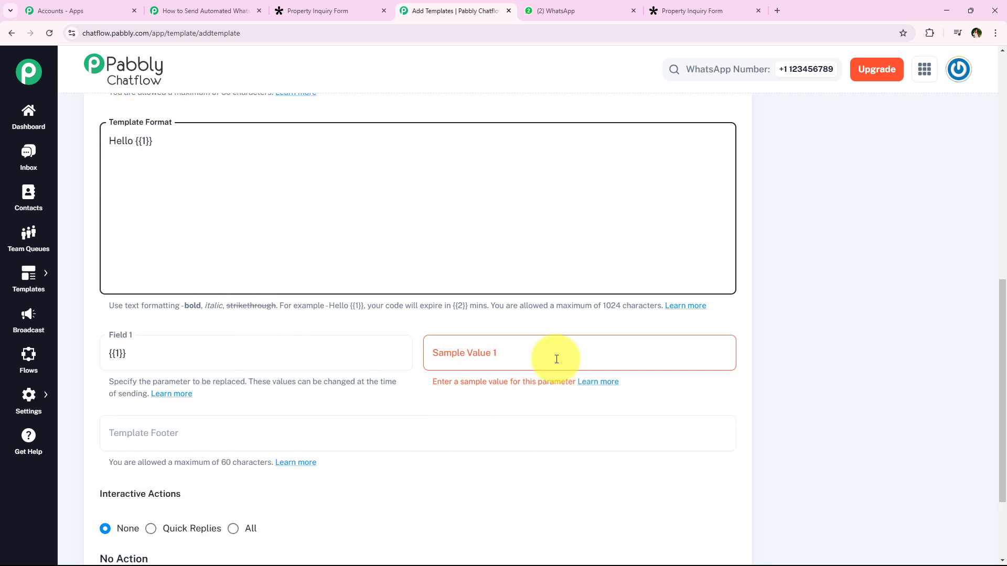
- Set the sample value of variable {{1}} to "Demo Lead" and check the message preview
left_click(467, 353)
scroll(583, 360, "up", 1)
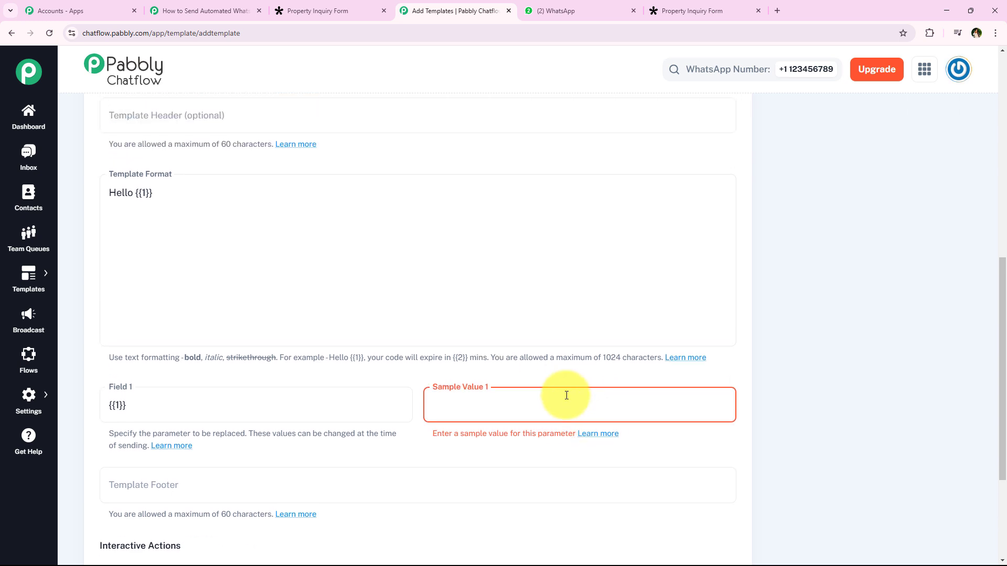
type("Demo Lead")
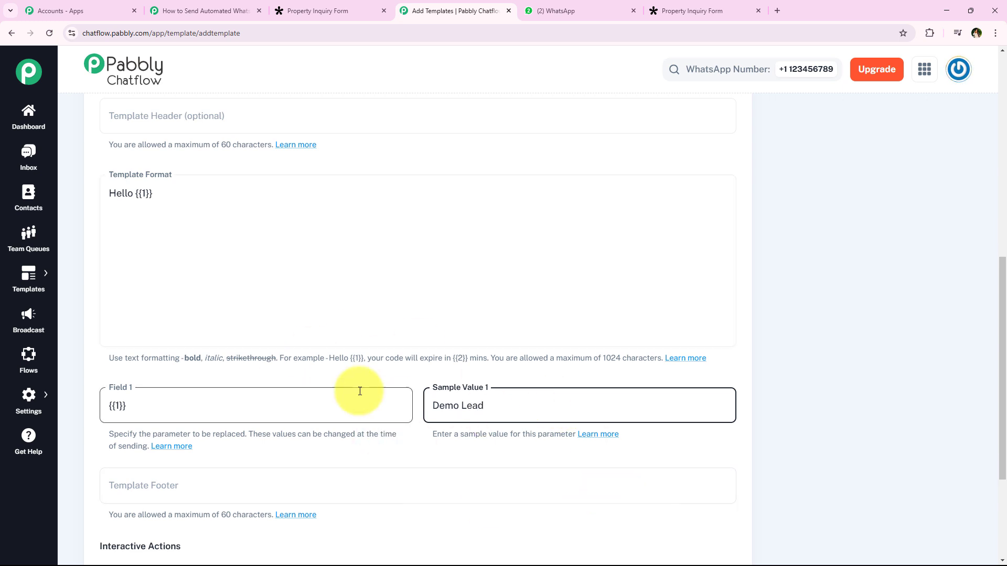
scroll(367, 385, "up", 2)
scroll(381, 377, "up", 6)
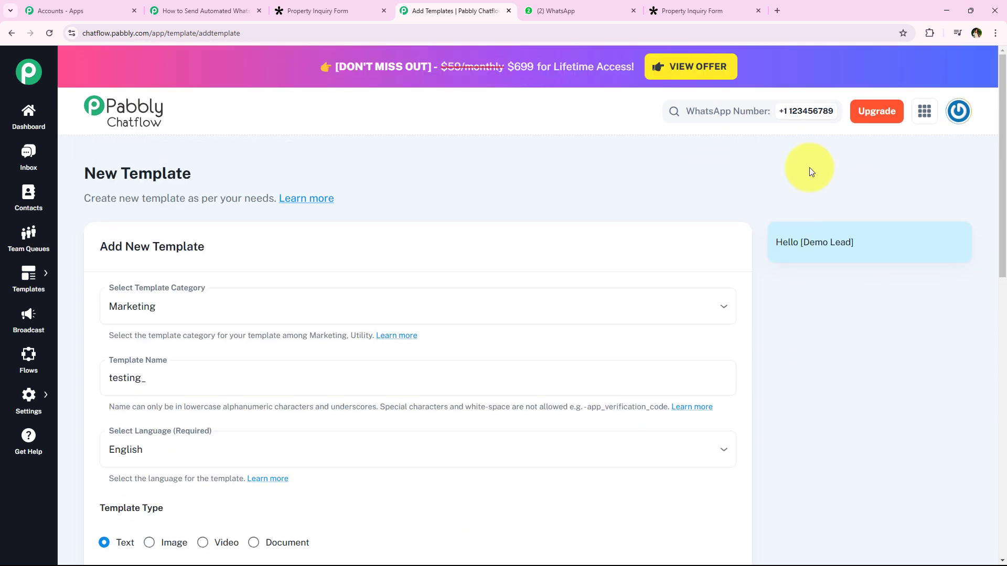
left_click_drag(776, 241, 860, 238)
left_click(791, 244)
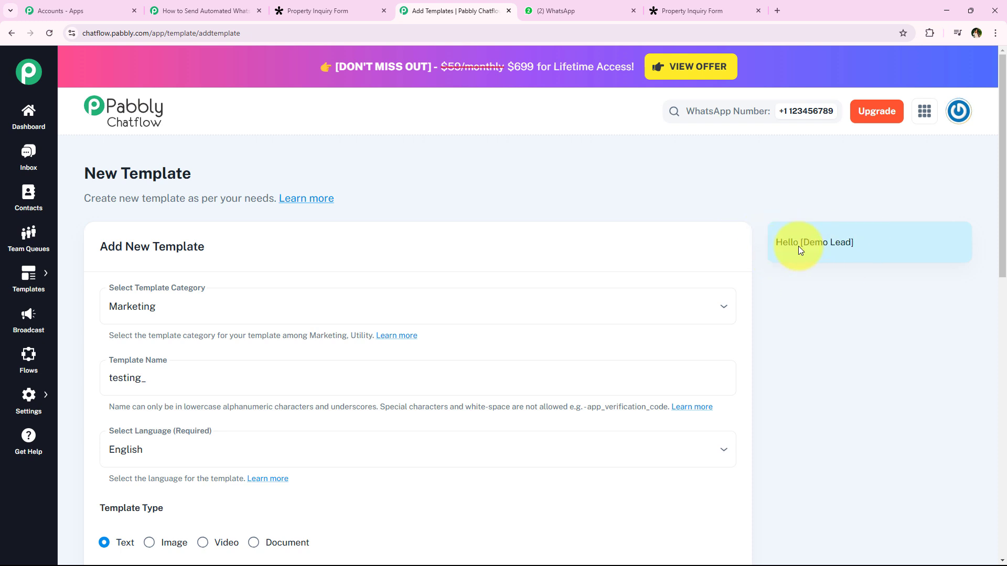
- Set the template footer to "Thank You", check the message preview and review the completed template form
scroll(216, 268, "down", 7)
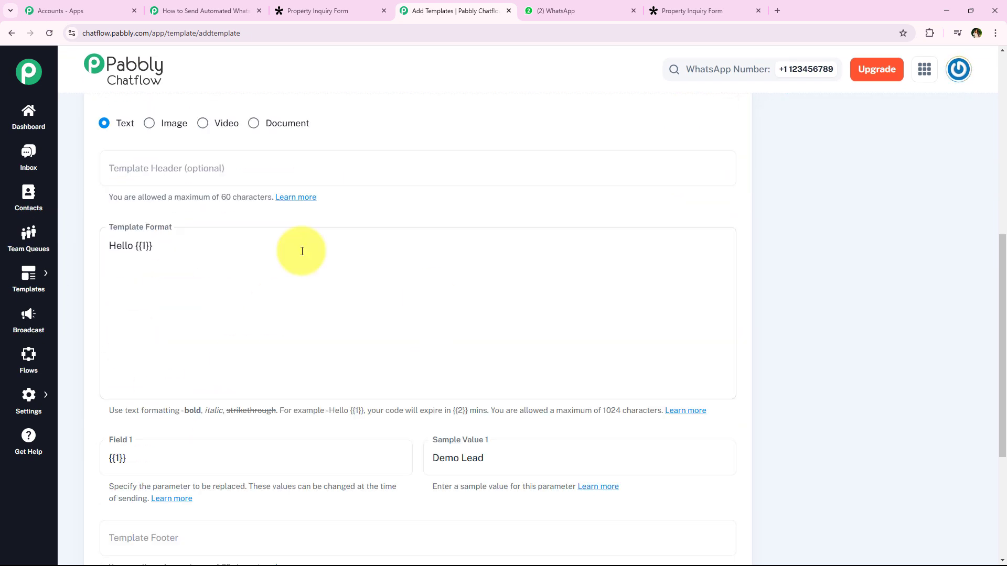
scroll(216, 268, "down", 5)
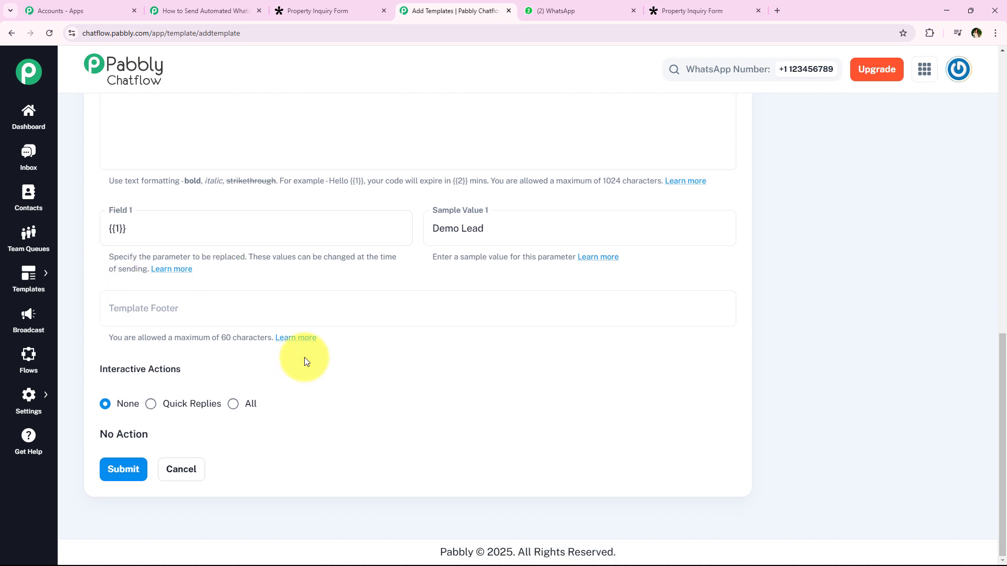
left_click(151, 294)
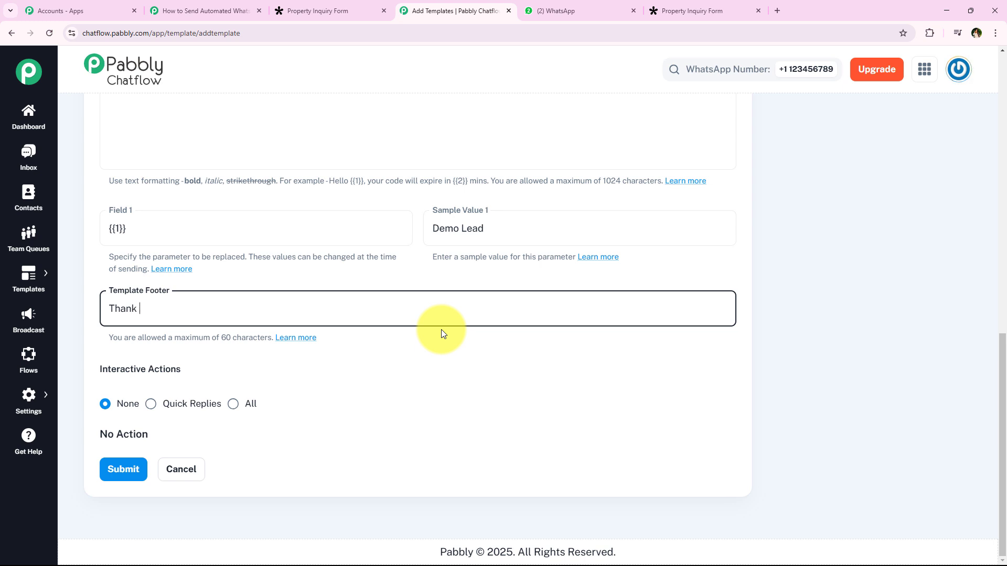
scroll(400, 208, "up", 10)
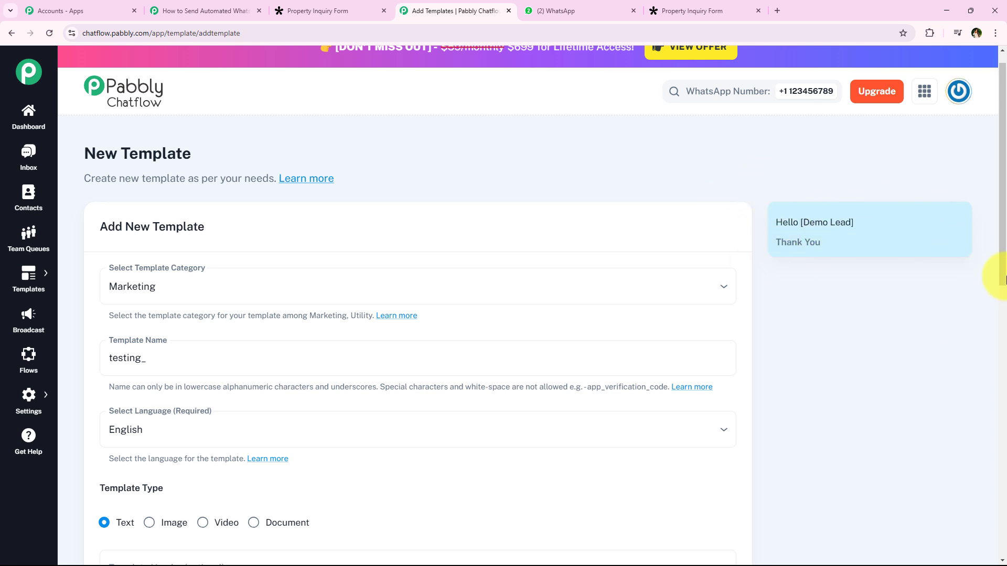
scroll(734, 297, "down", 1)
scroll(734, 297, "down", 10)
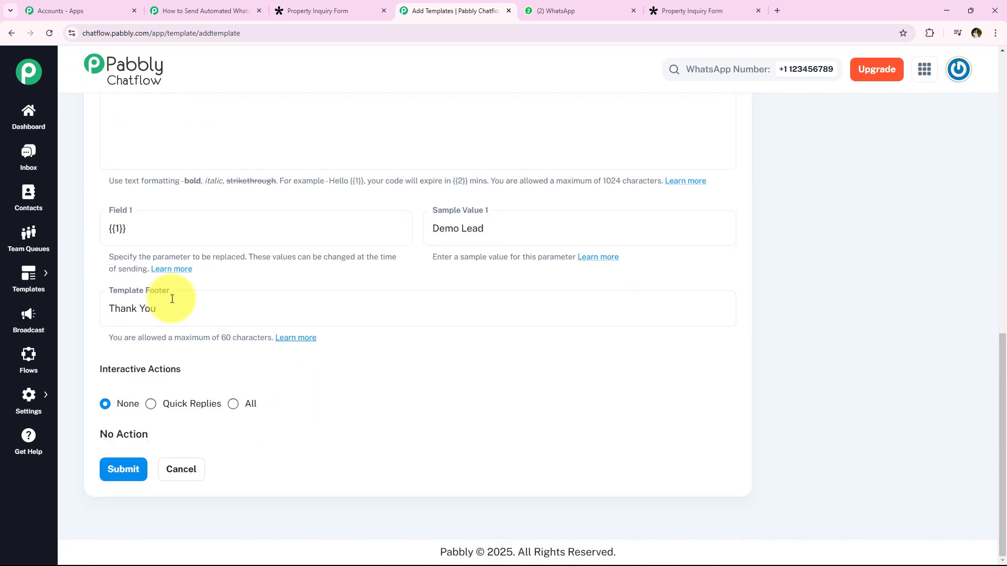
scroll(258, 364, "up", 5)
scroll(254, 259, "down", 6)
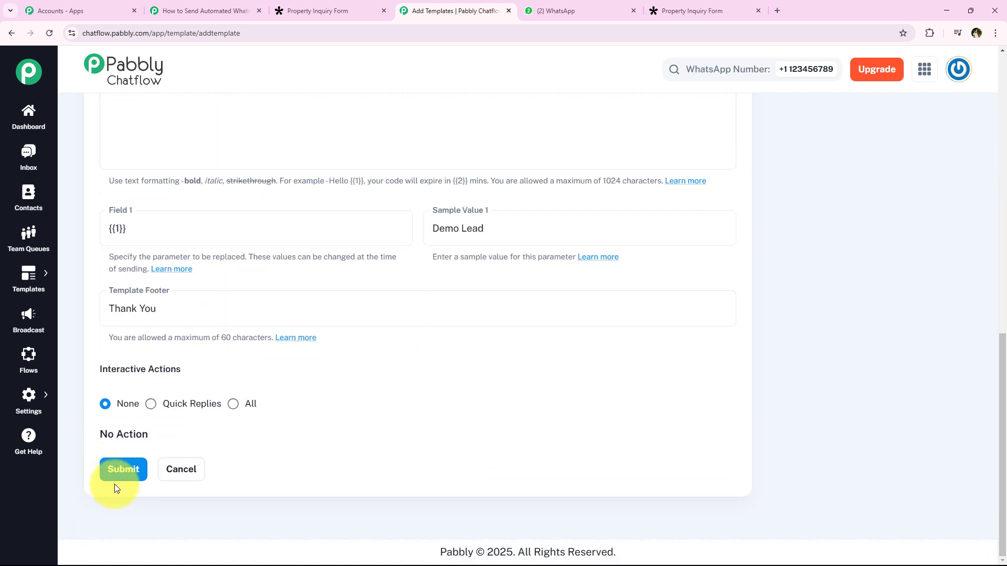
left_click(114, 470)
scroll(357, 348, "up", 5)
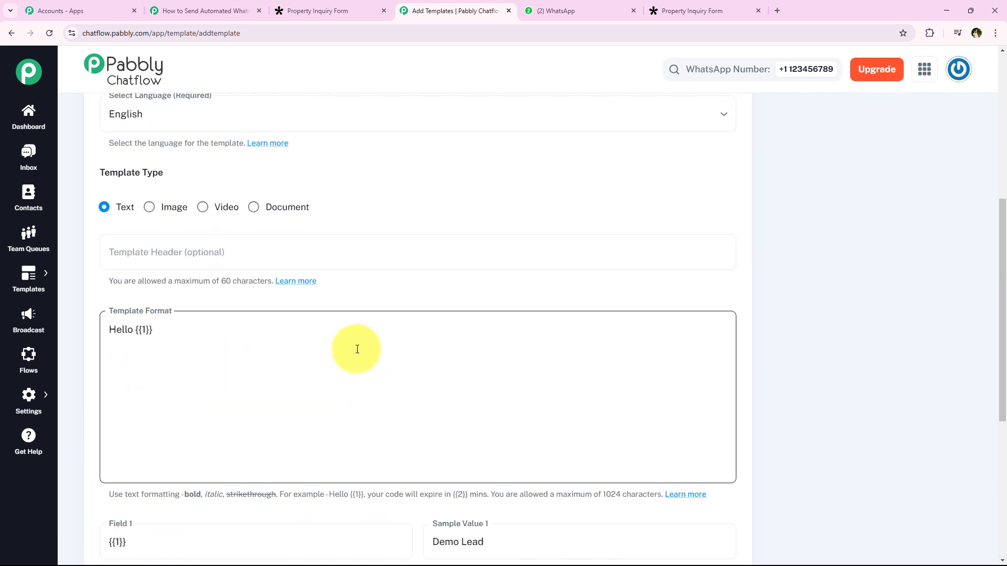
scroll(346, 360, "down", 5)
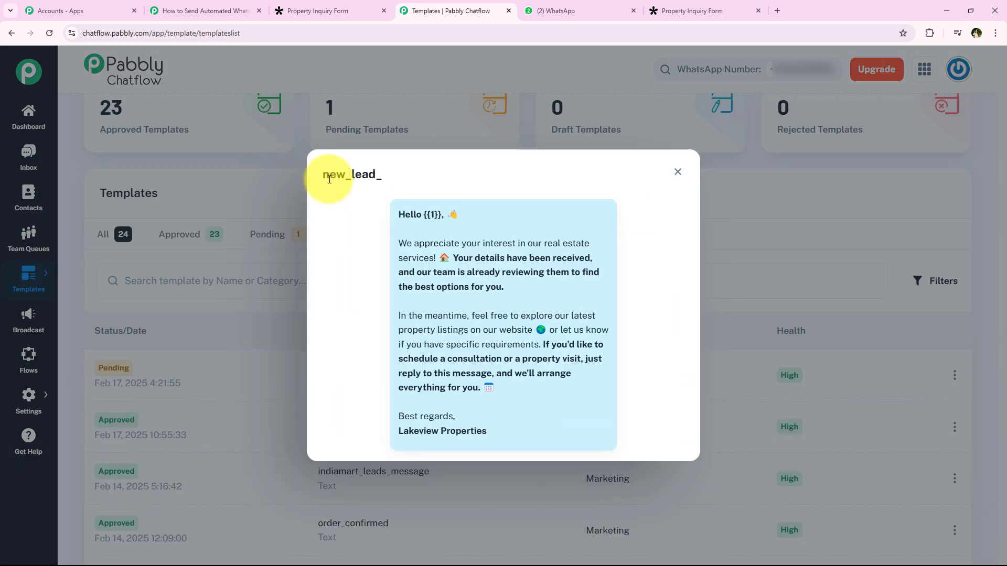
- Review the new_lead_ template's message and the approval statuses in the templates list
left_click_drag(323, 175, 564, 432)
left_click(564, 432)
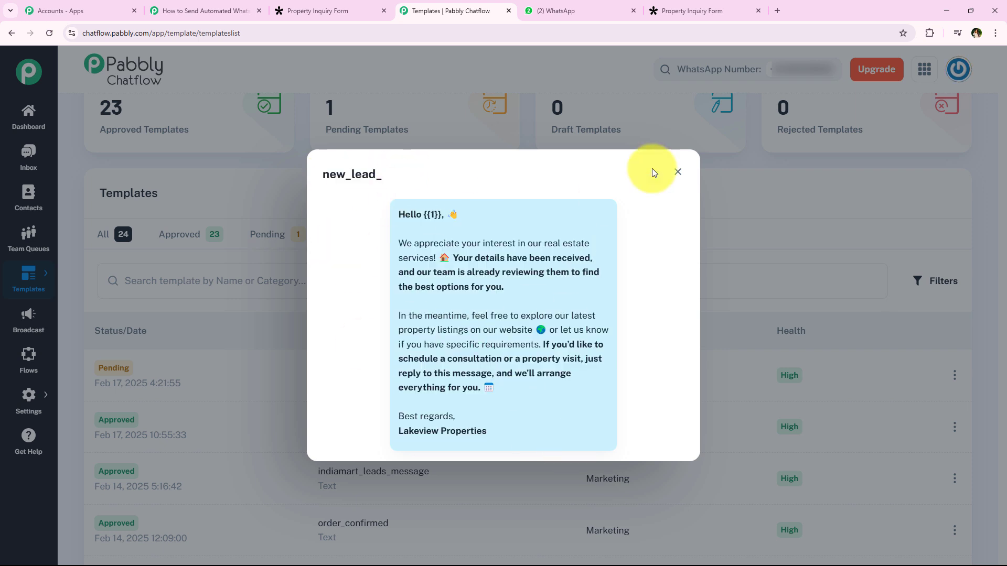
left_click(682, 175)
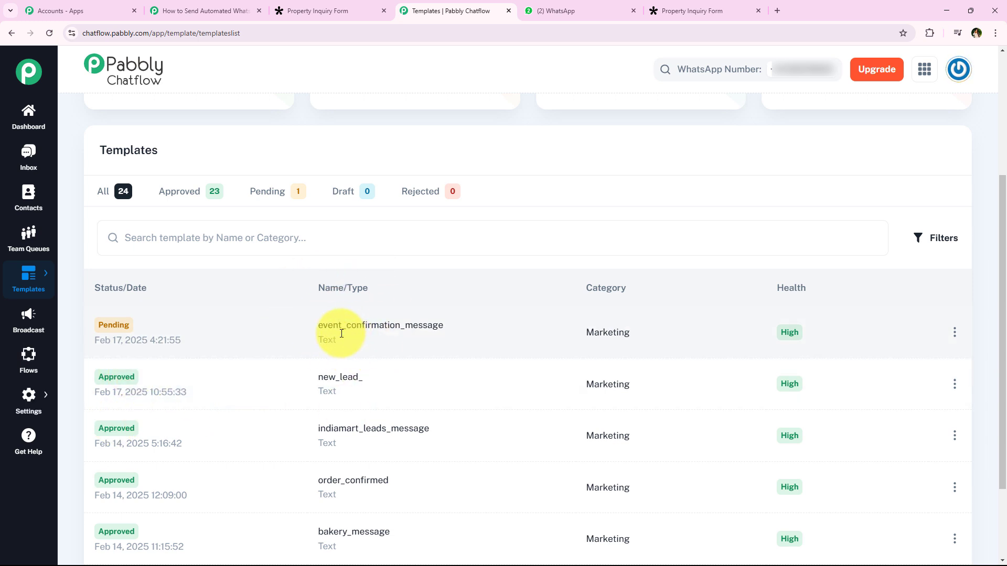
mouse_move(124, 329)
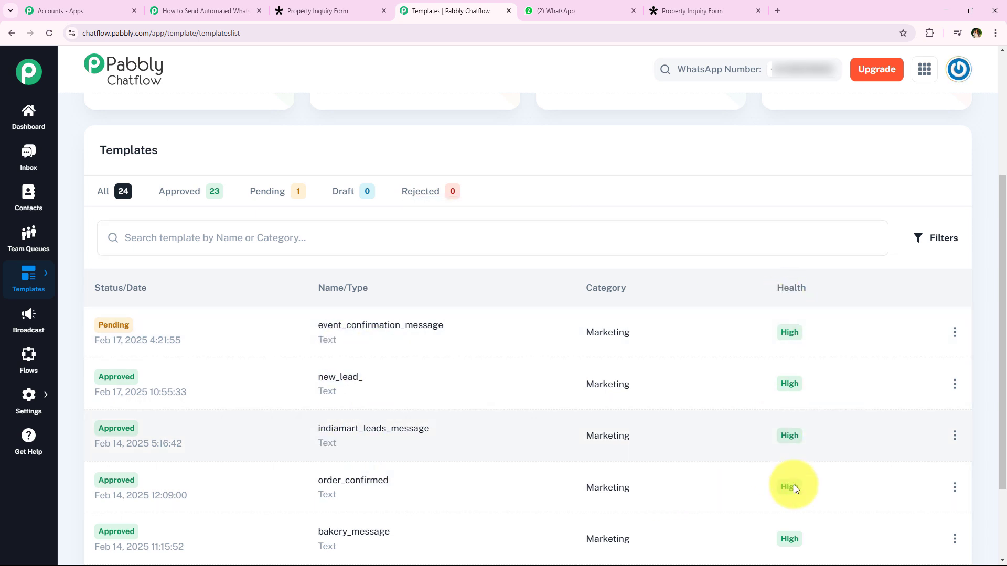
left_click(364, 377)
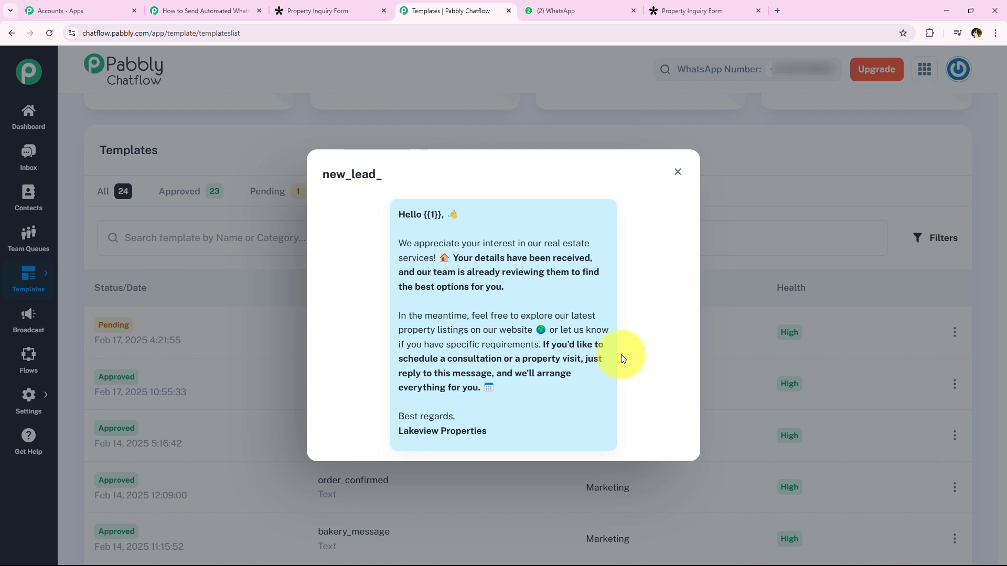
left_click_drag(408, 226, 517, 429)
left_click(518, 429)
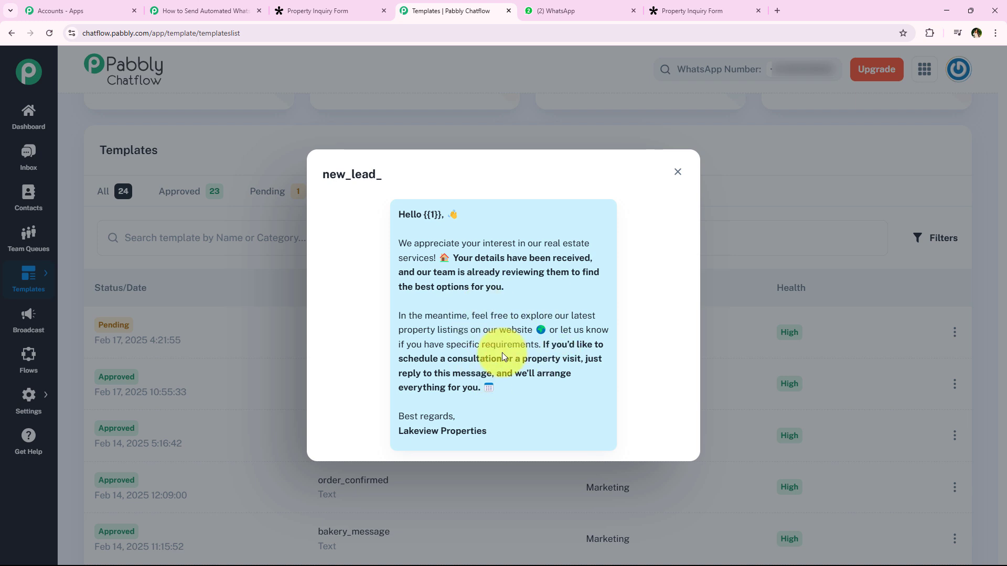
- Switch to the Pabbly Connect workflow, start adding a new Pabbly Chatflow connection for the action and read where to find the token
left_click(206, 7)
left_click(282, 369)
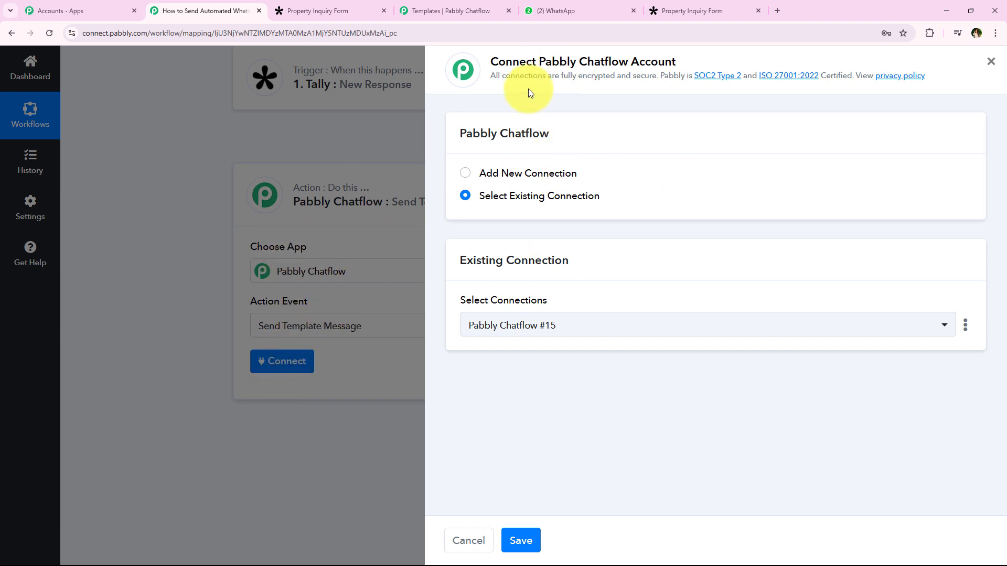
left_click(529, 173)
left_click(583, 198)
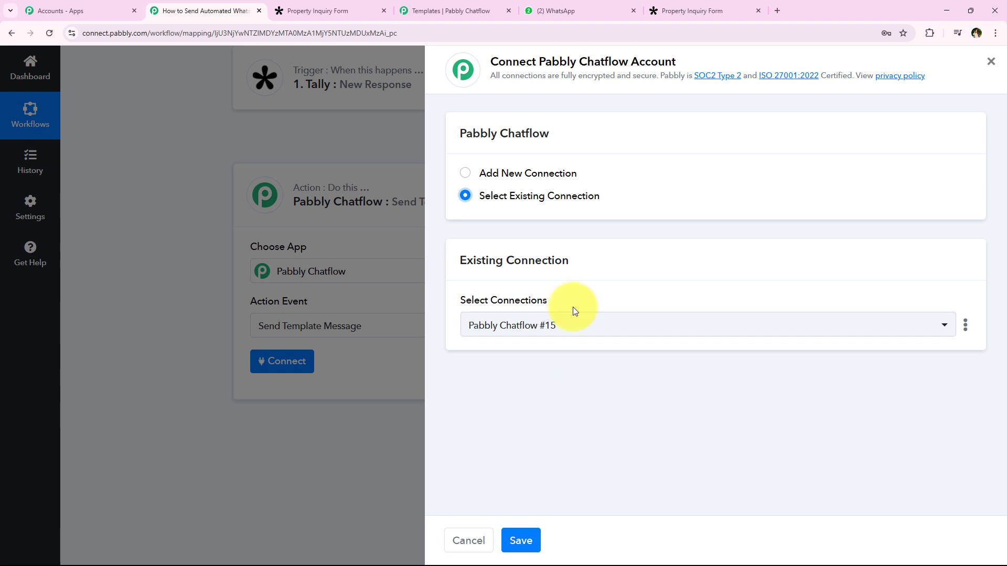
left_click(561, 174)
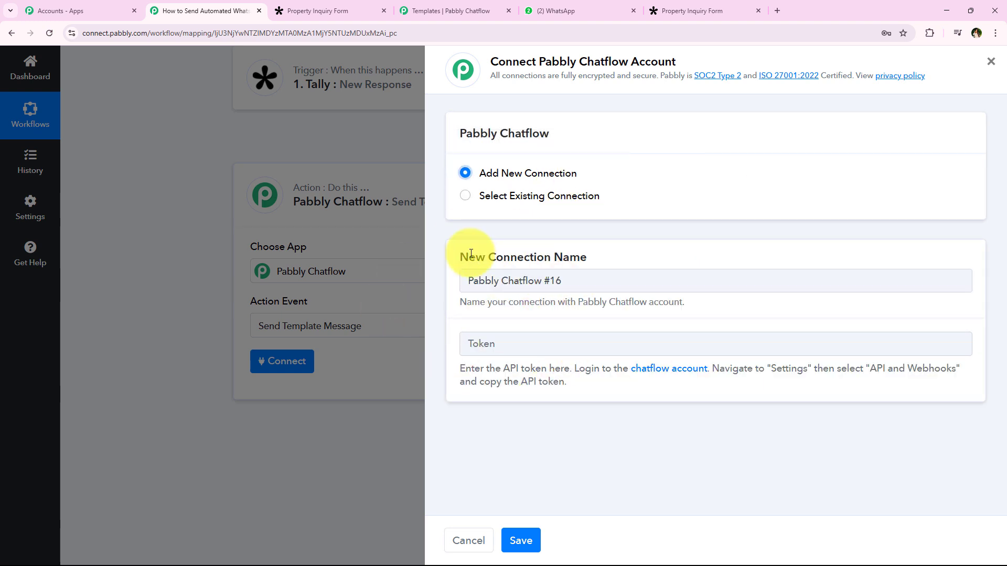
left_click_drag(461, 369, 780, 413)
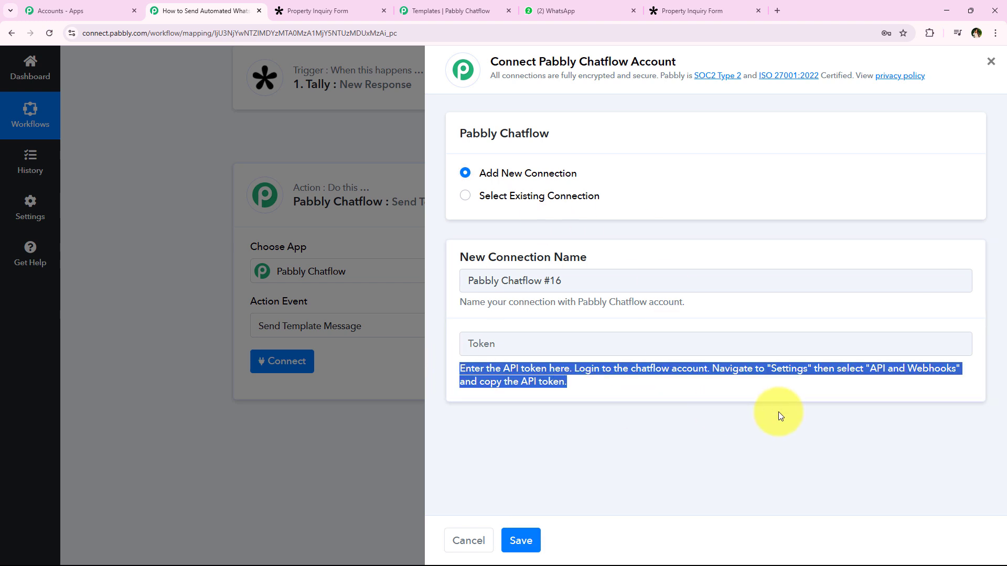
left_click(760, 459)
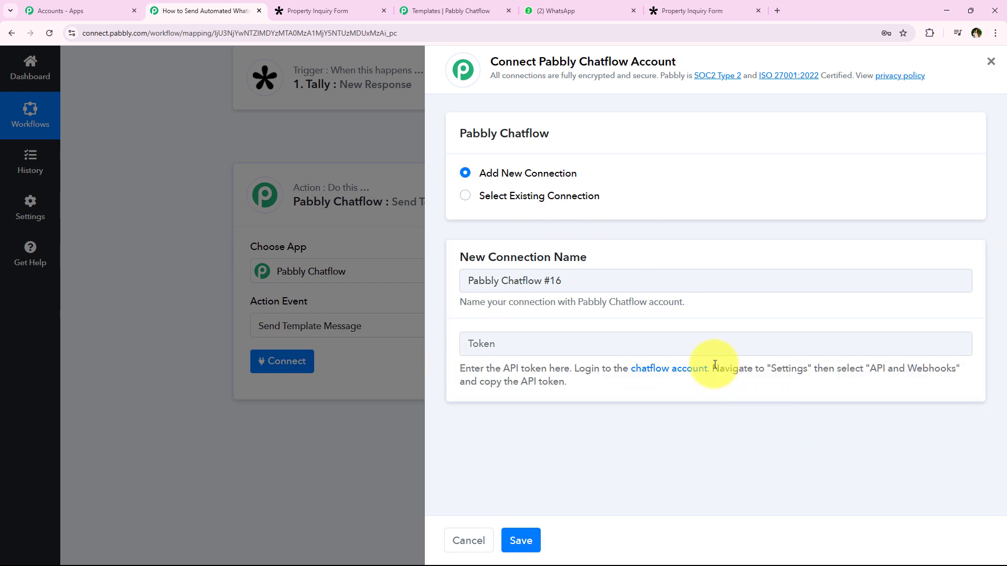
left_click_drag(712, 368, 965, 370)
left_click(181, 277)
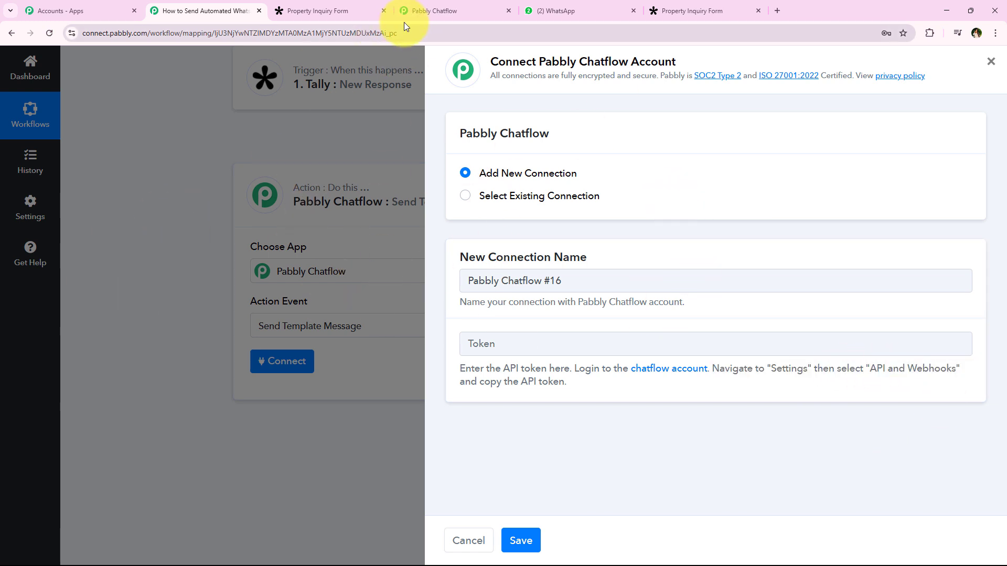
- Switch to Pabbly Chatflow and open its API & Webhooks settings
left_click(418, 14)
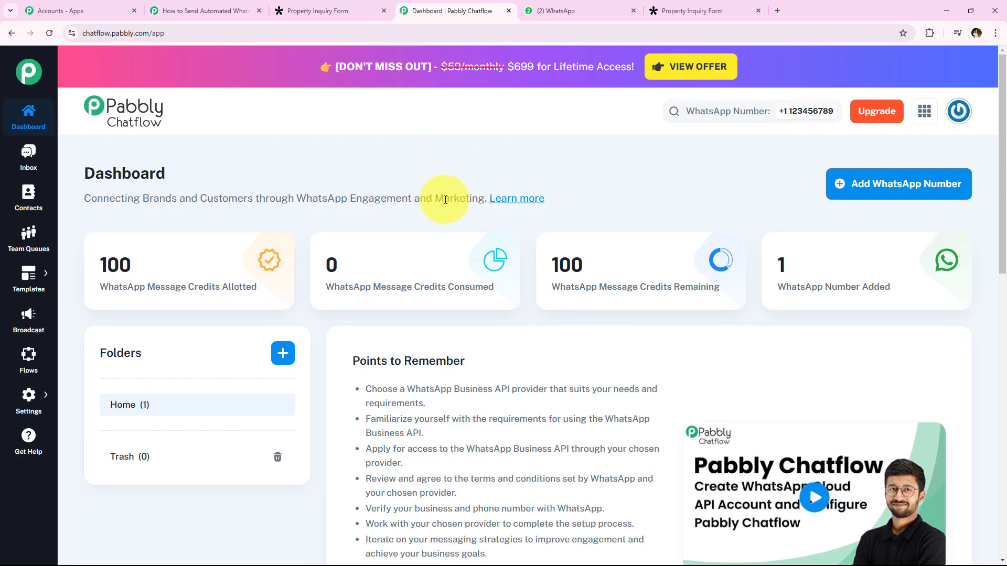
left_click(35, 402)
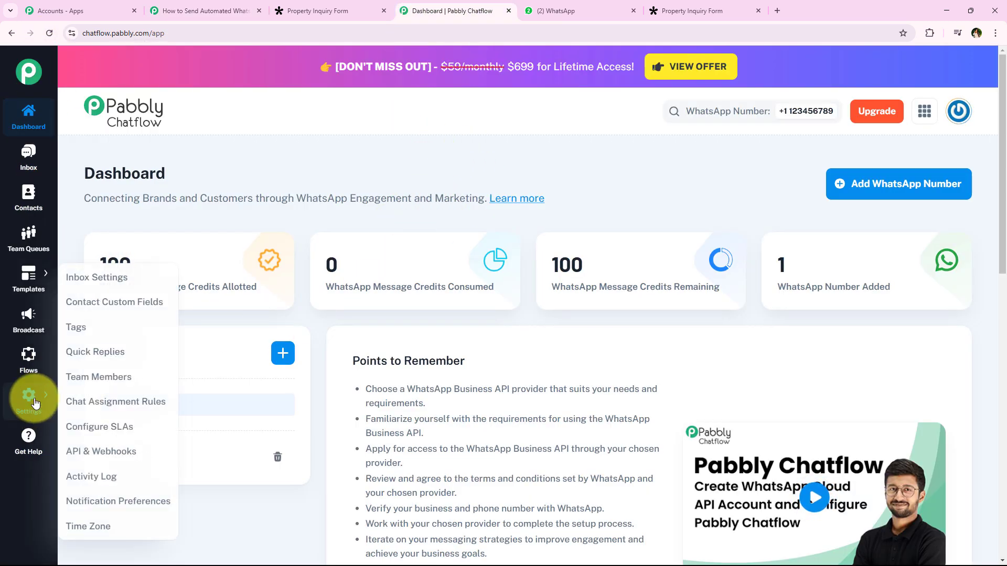
left_click(157, 460)
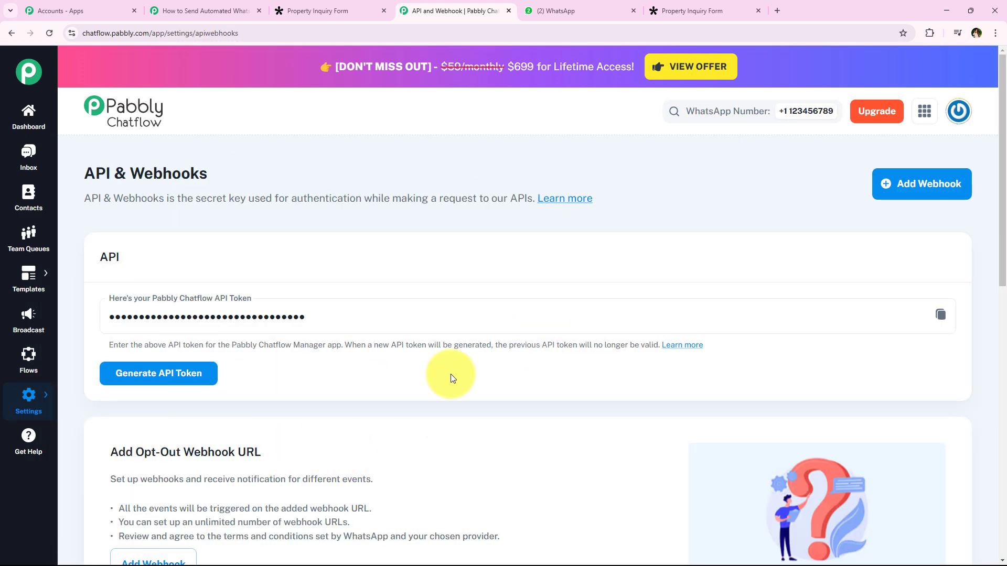
- Generate a new Pabbly Chatflow API token and copy it
left_click(117, 302)
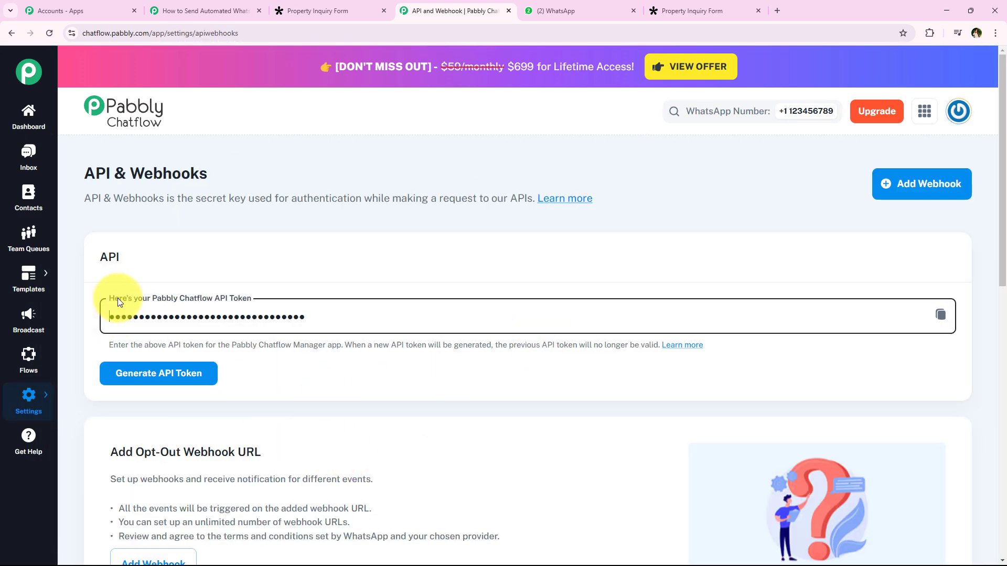
left_click(227, 295)
left_click(262, 480)
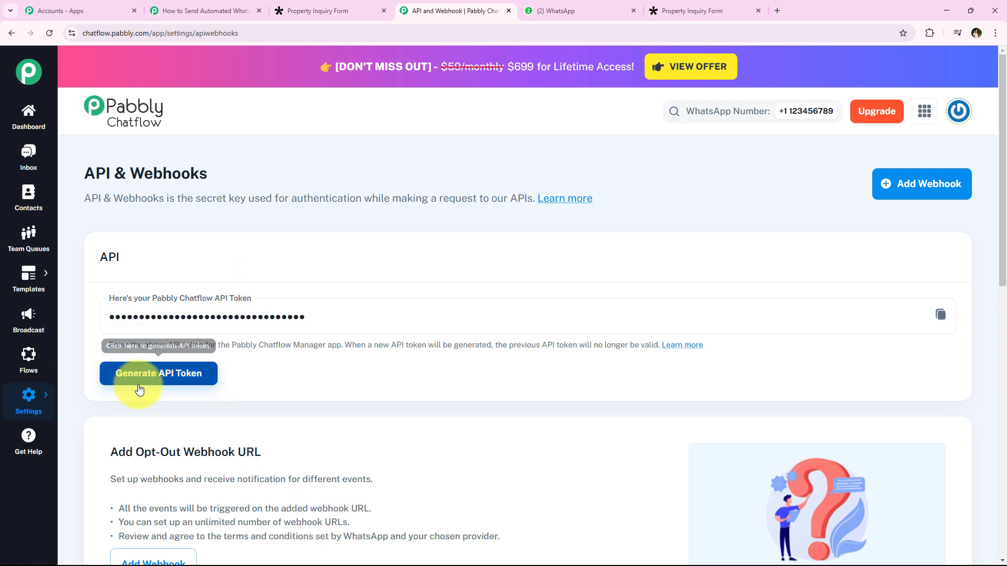
left_click(167, 376)
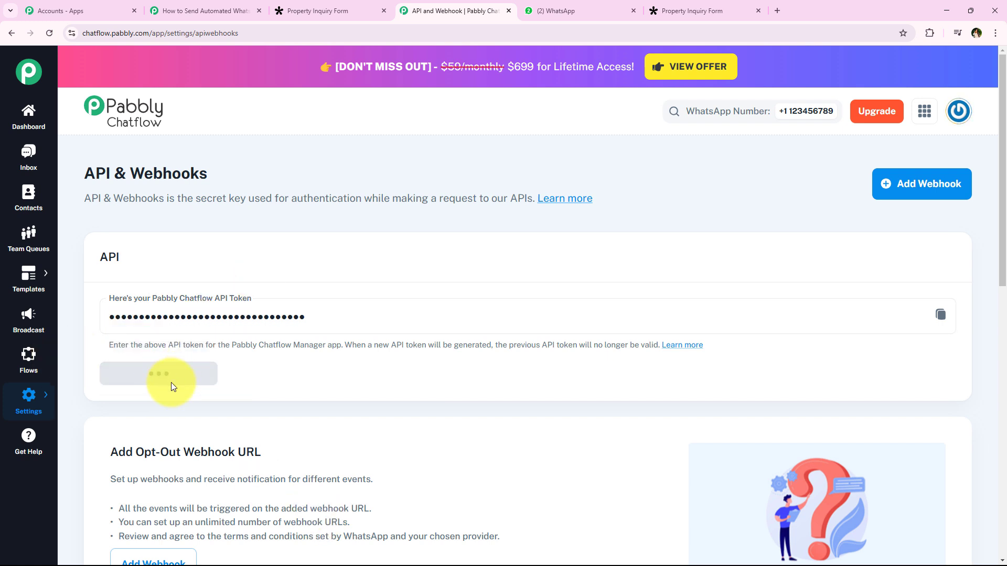
left_click(940, 315)
- Paste the API token into the new Pabbly Chatflow connection in the Pabbly Connect workflow and save it
left_click(204, 10)
left_click(641, 350)
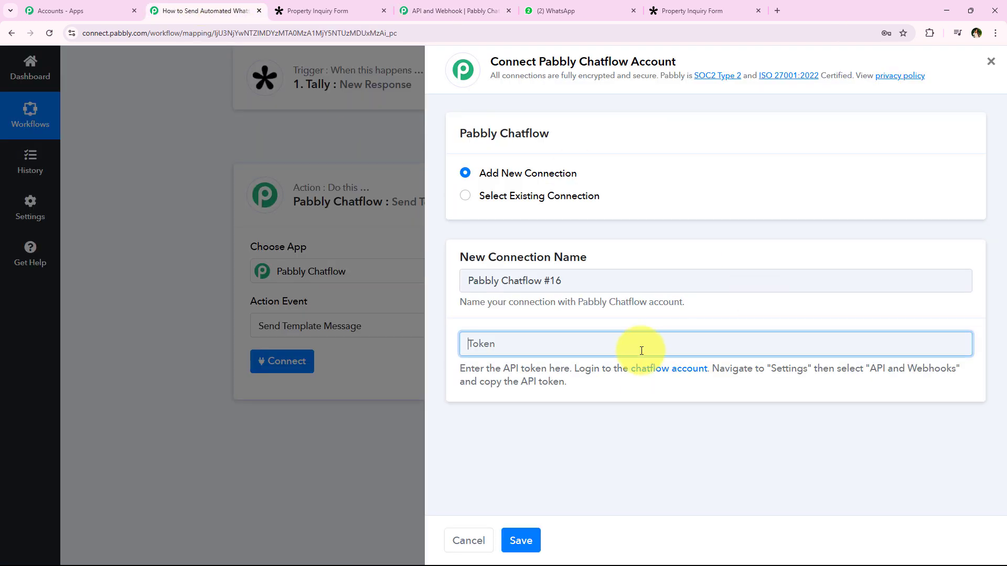
right_click(641, 350)
left_click(698, 229)
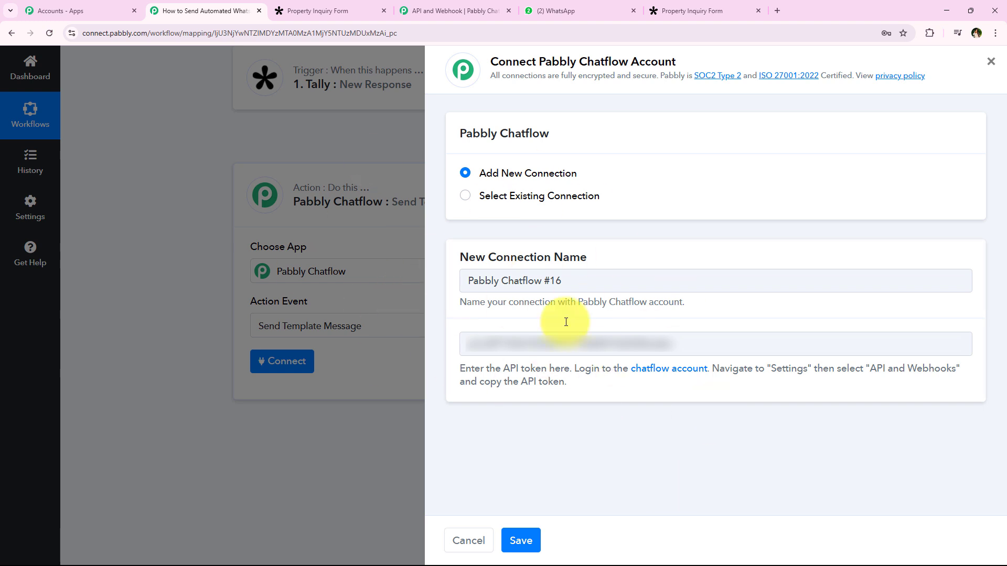
left_click(533, 537)
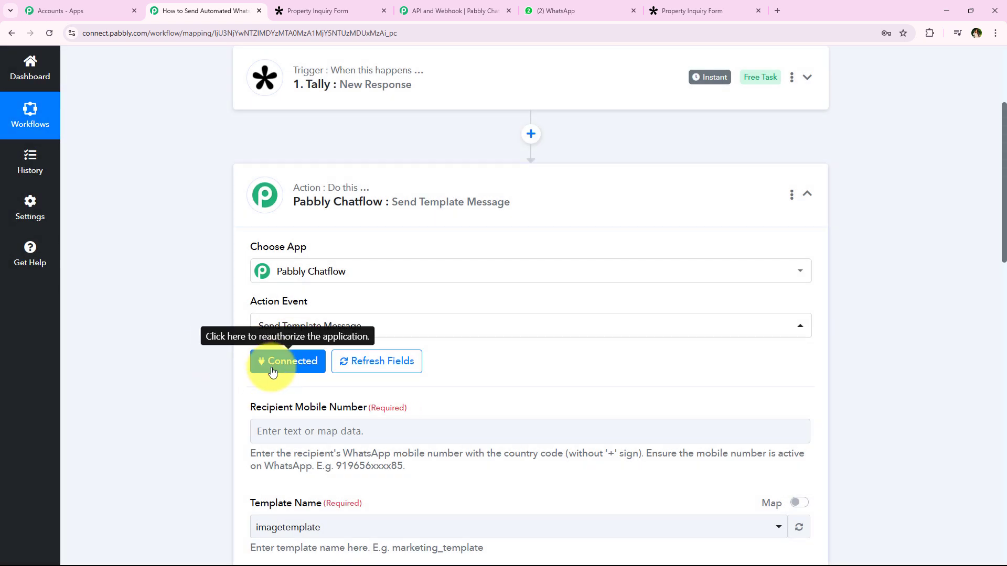
- Read the number format instructions for the Recipient Mobile Number field in the Send Template Message action
scroll(203, 369, "down", 1)
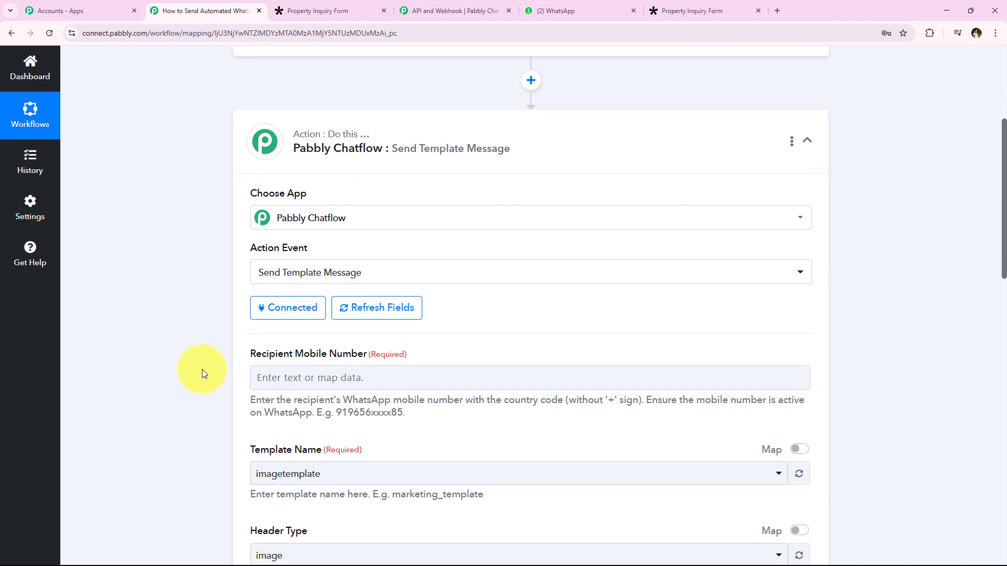
scroll(203, 369, "down", 2)
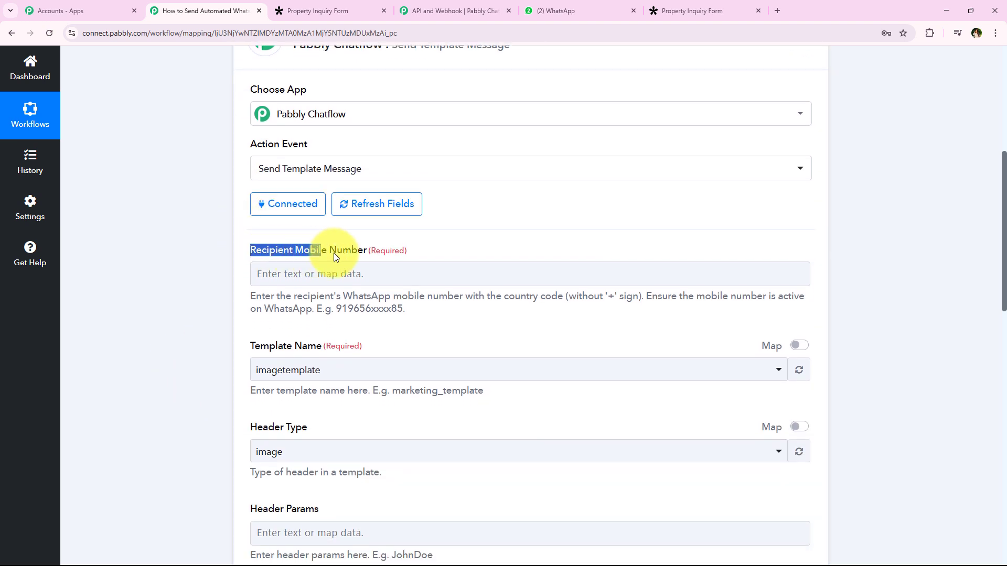
left_click(366, 253)
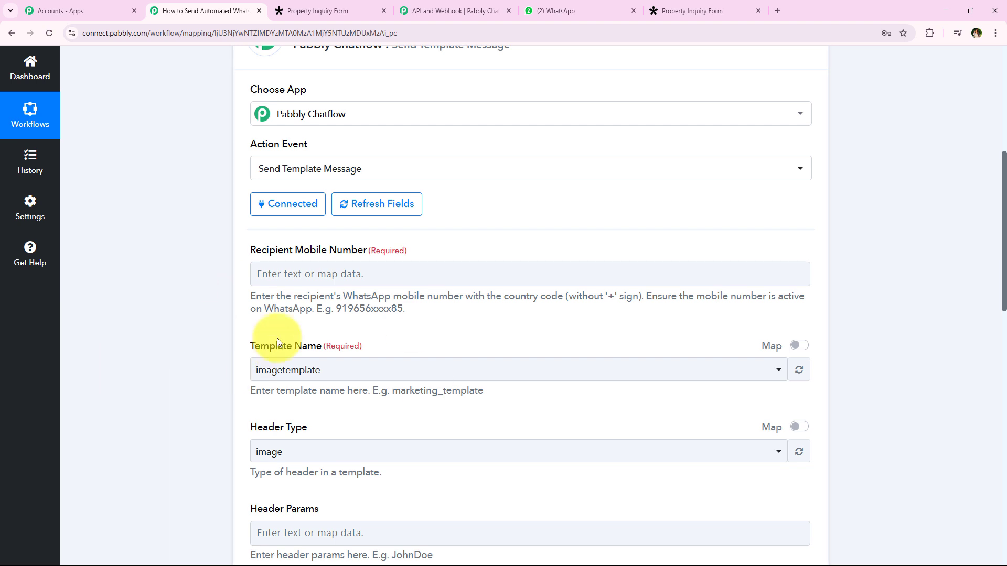
left_click_drag(246, 296, 563, 307)
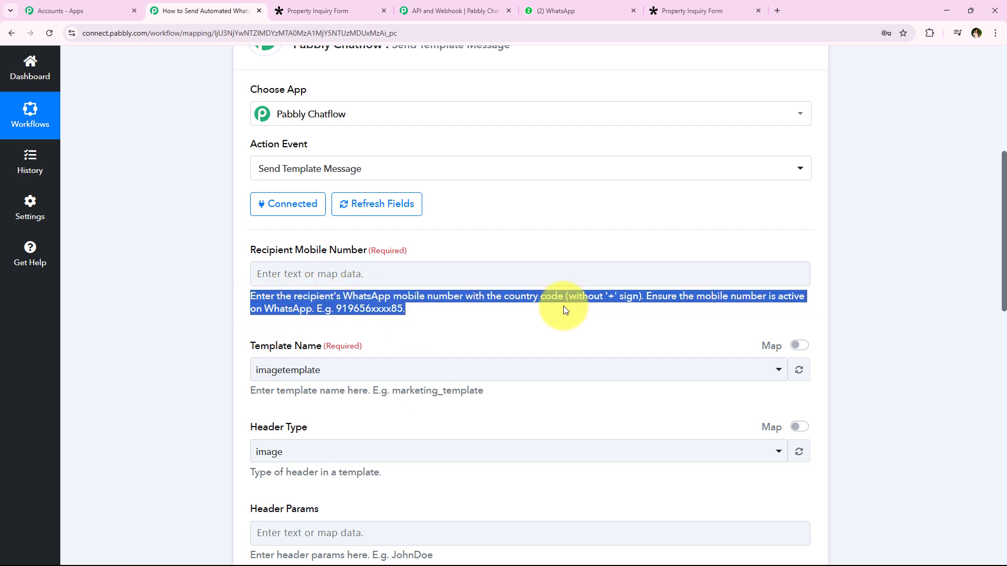
left_click(653, 299)
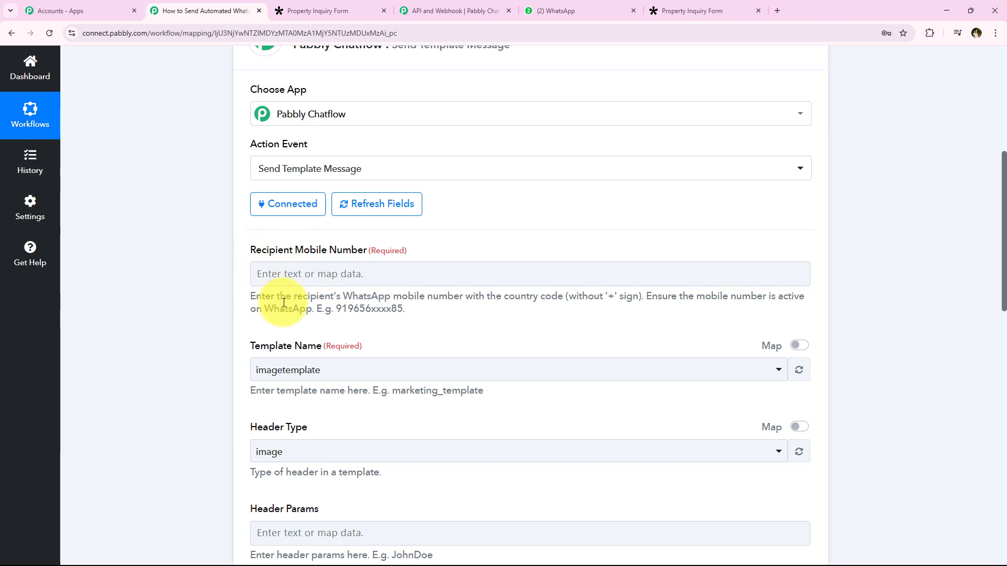
- Map the Tally response's WhatsApp-enabled phone number into the Recipient Mobile Number field
left_click(254, 275)
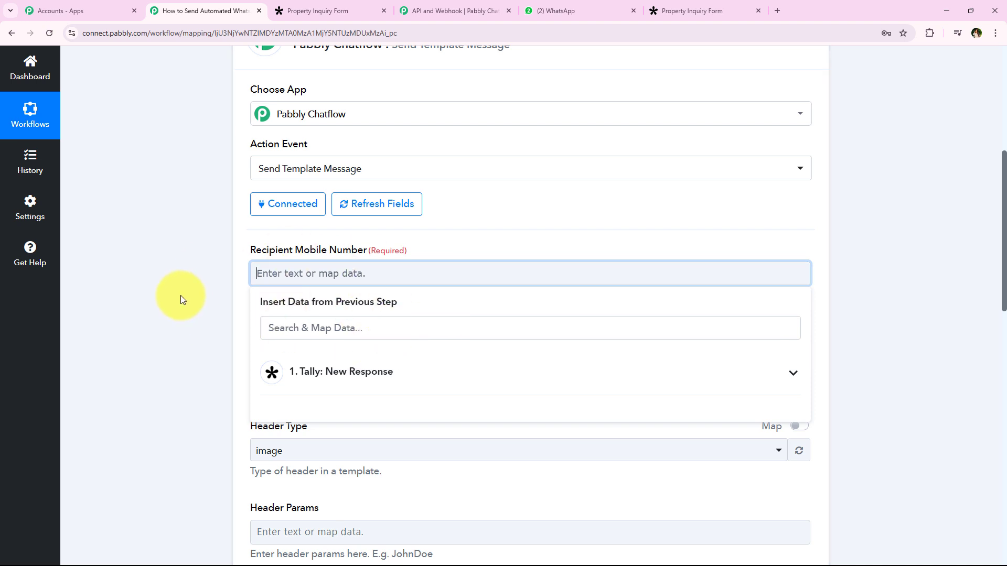
left_click(360, 368)
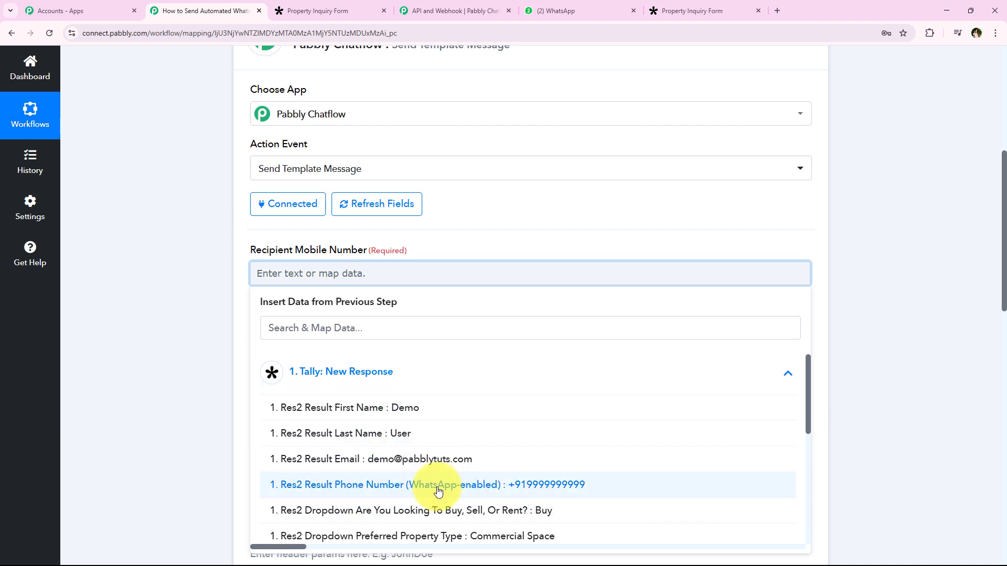
left_click(400, 369)
left_click(195, 310)
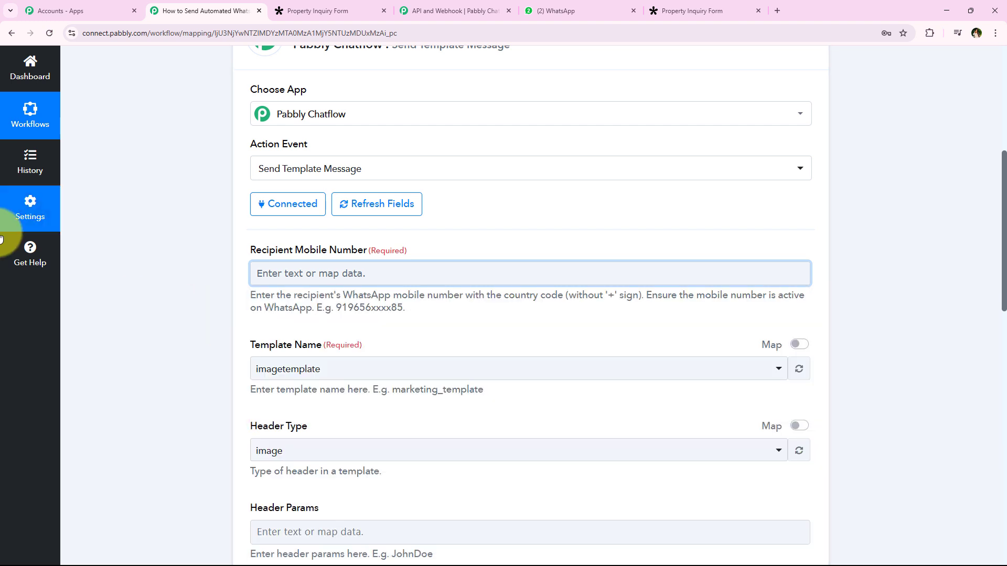
left_click(378, 270)
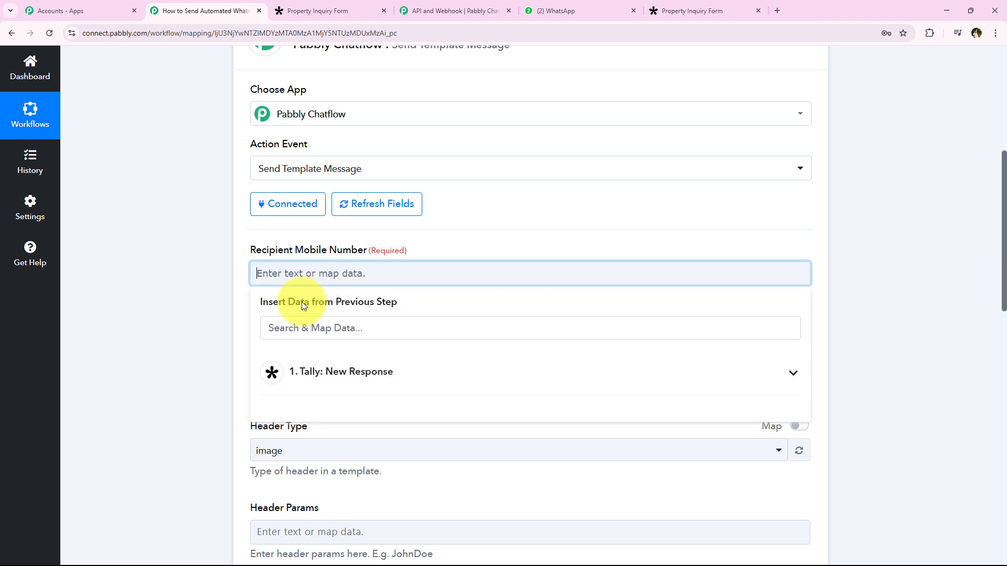
left_click(436, 373)
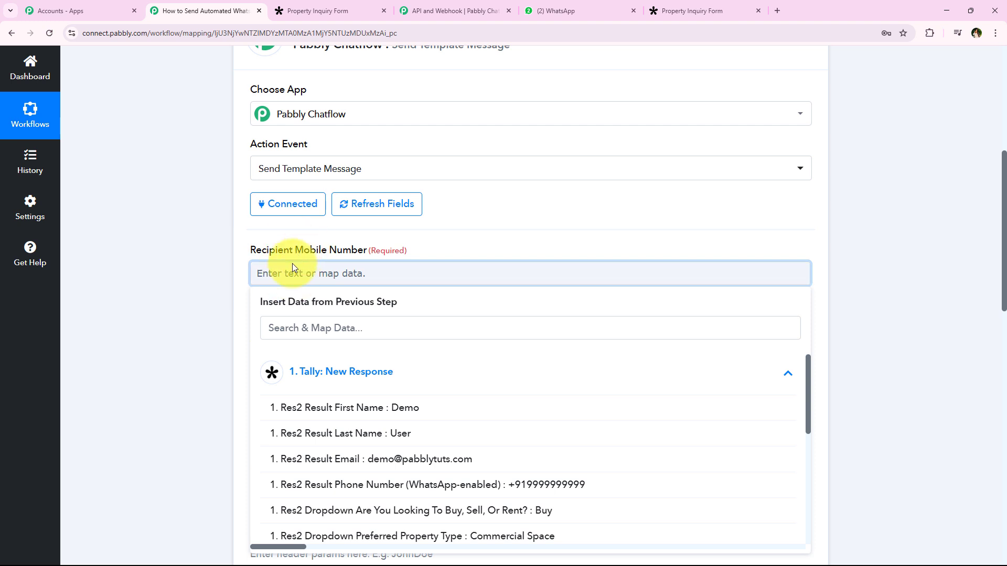
left_click(332, 283)
left_click(339, 368)
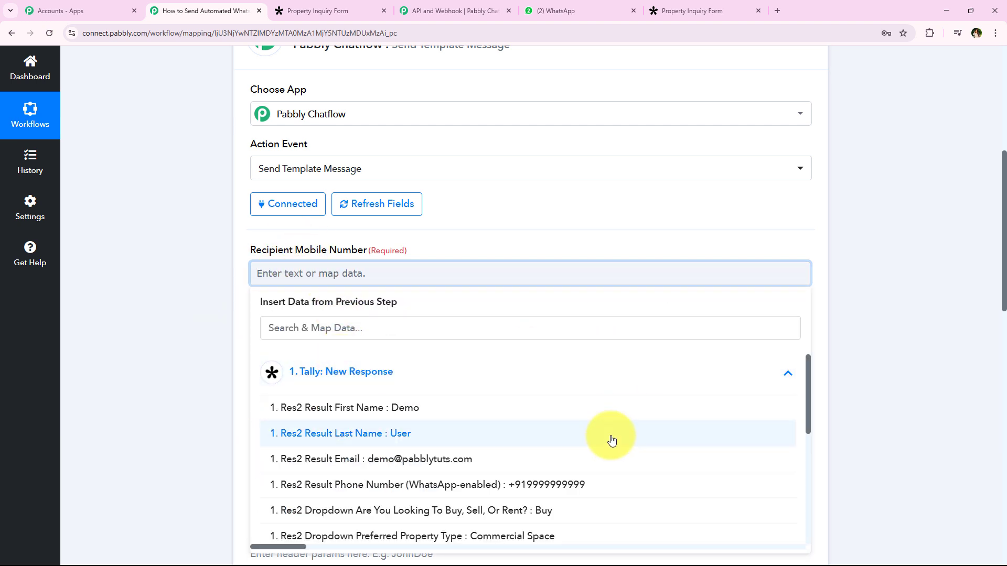
left_click(540, 485)
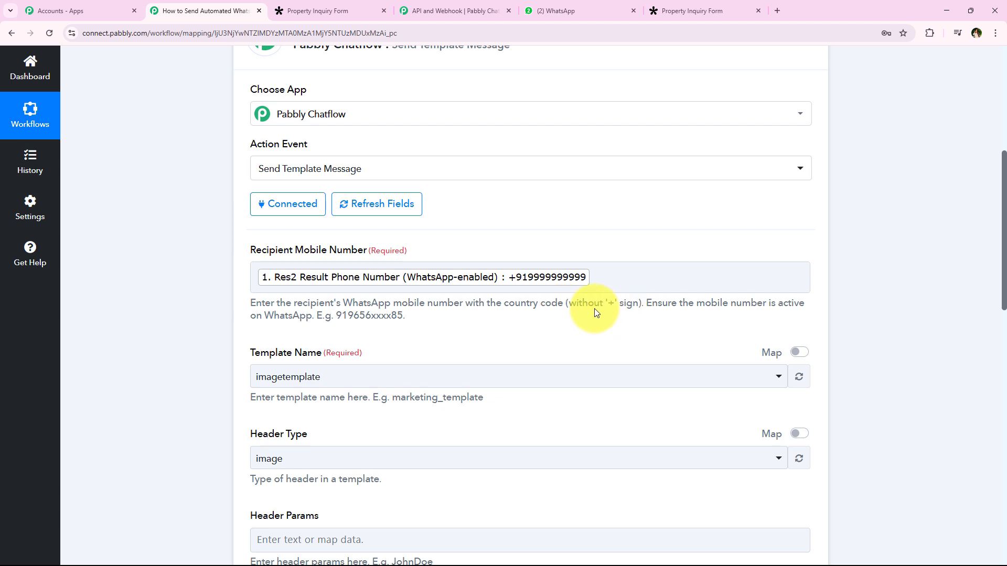
- Check the field's "without '+' sign" requirement and remove the mapped phone number from Recipient Mobile Number
left_click_drag(565, 303, 643, 305)
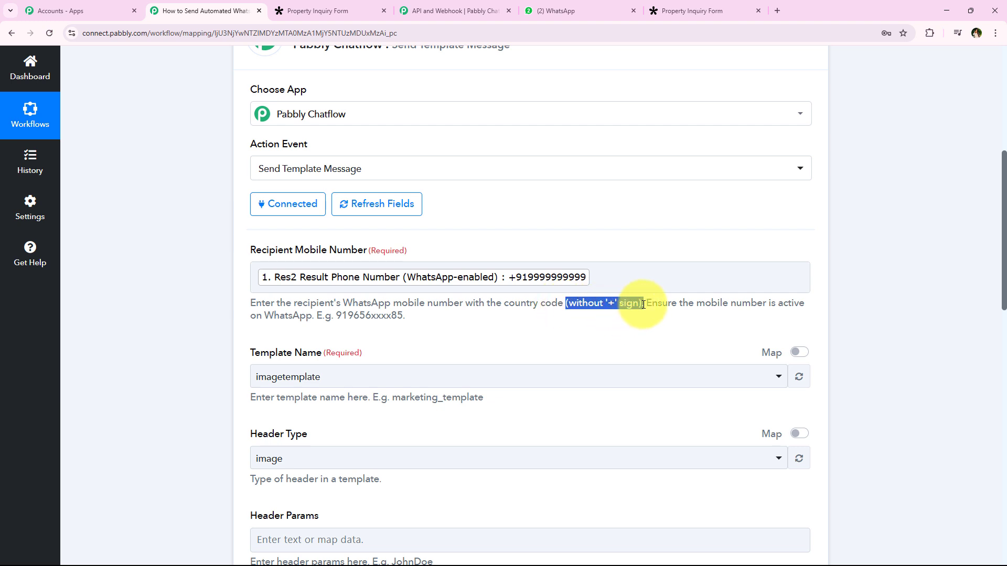
left_click(653, 274)
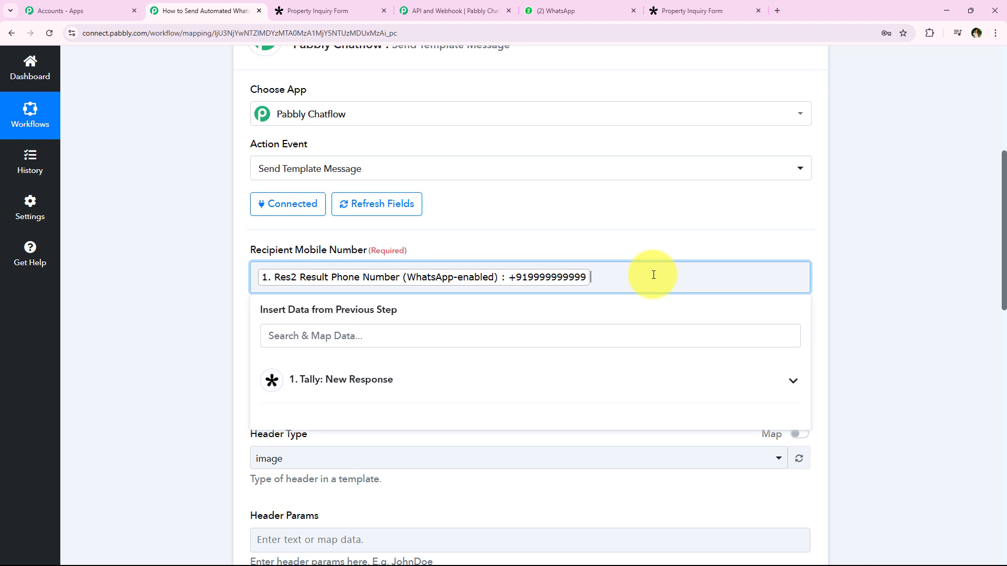
key("BackSpace")
left_click(607, 318)
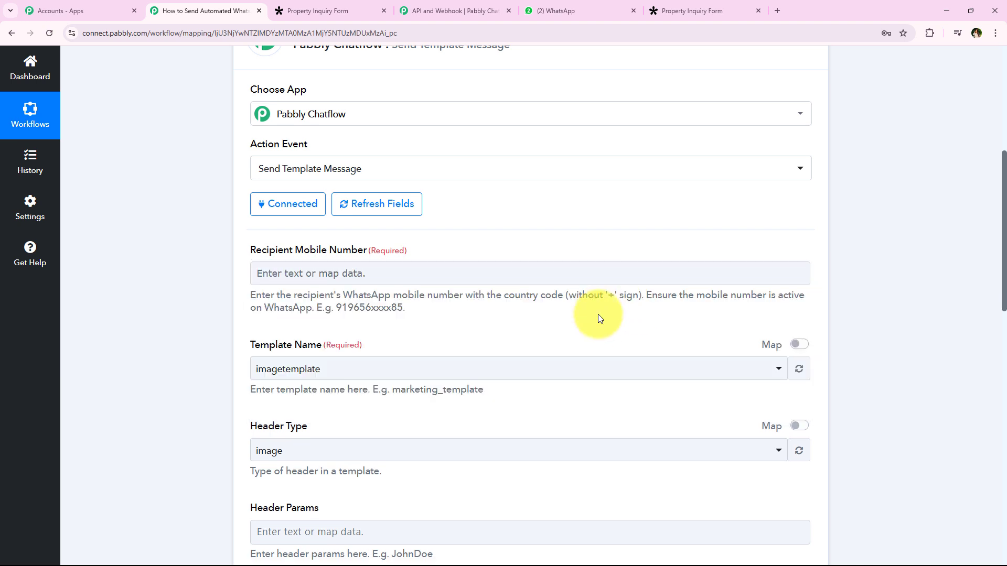
- Insert an action step between the Tally trigger and the Pabbly Chatflow action, using the Text Formatter (Pabbly) app
scroll(383, 356, "up", 3)
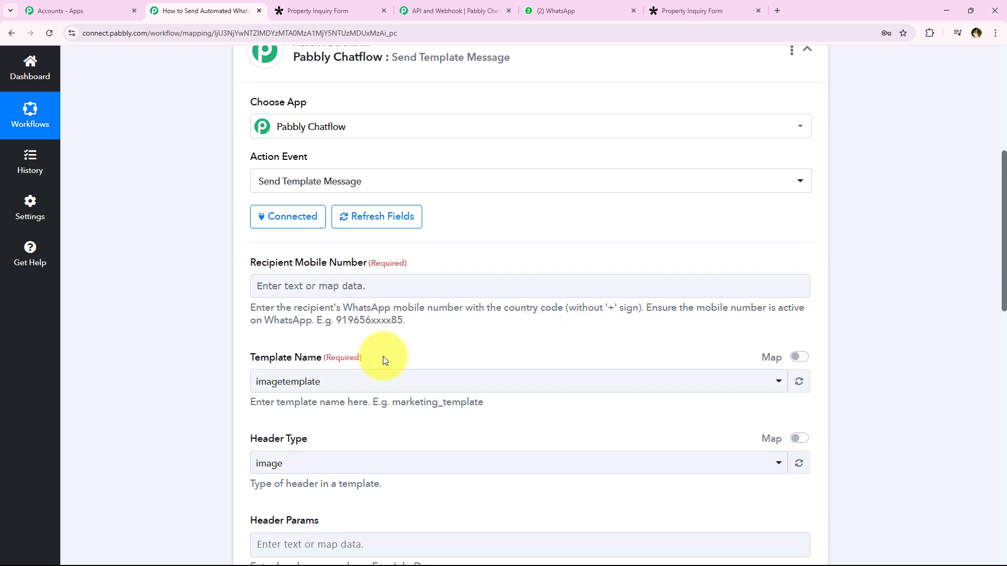
scroll(451, 398, "up", 1)
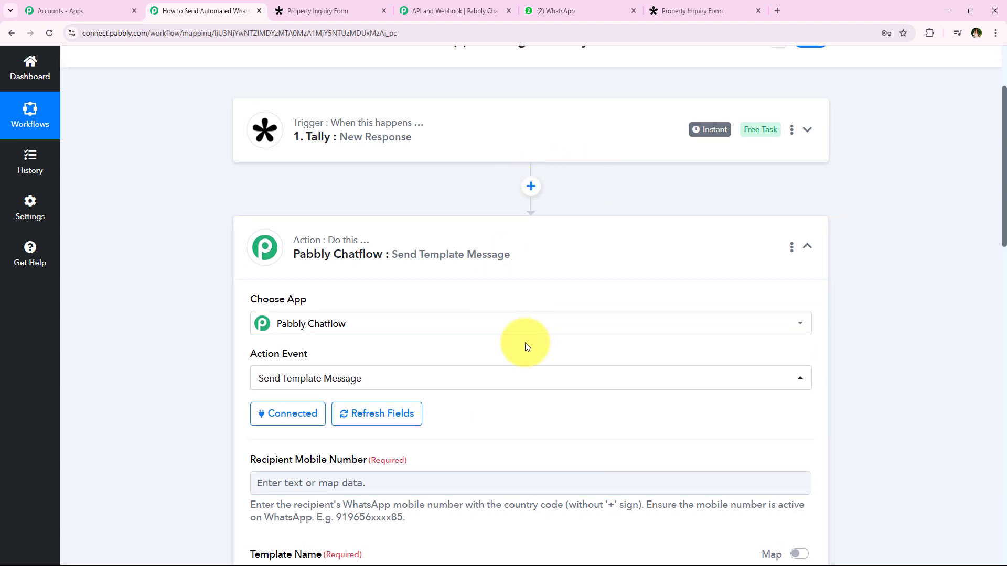
scroll(519, 345, "down", 2)
scroll(503, 347, "up", 3)
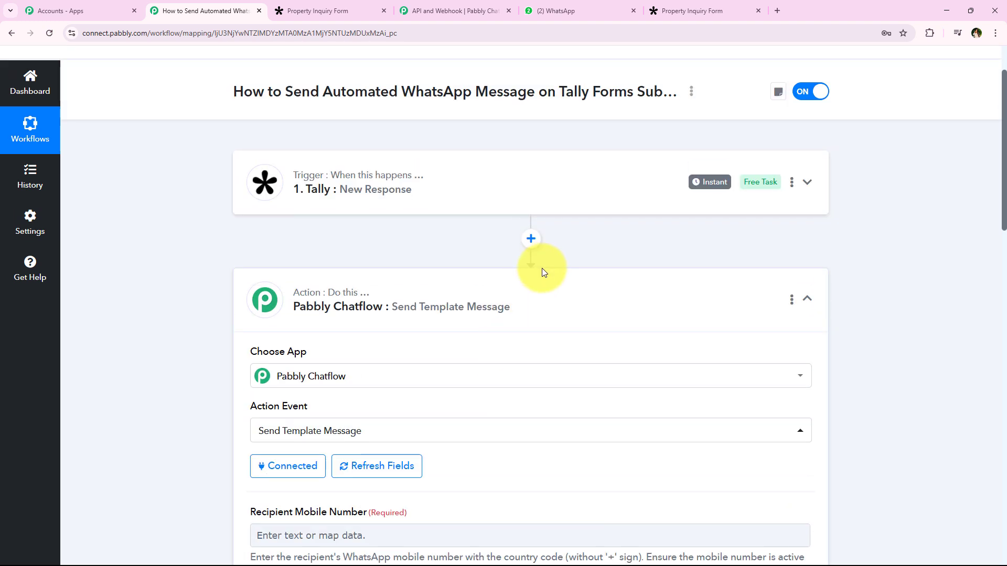
left_click(528, 237)
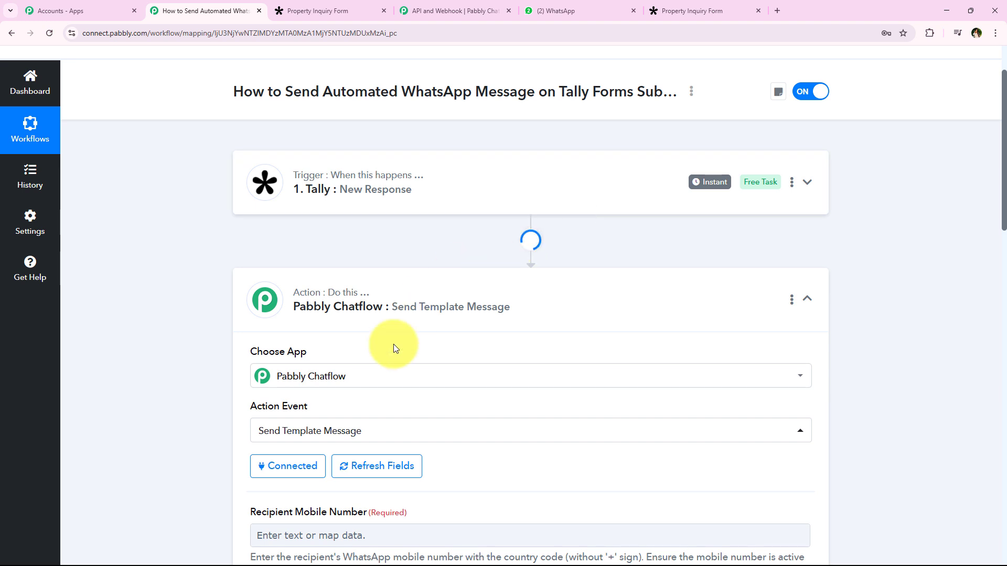
scroll(420, 342, "down", 2)
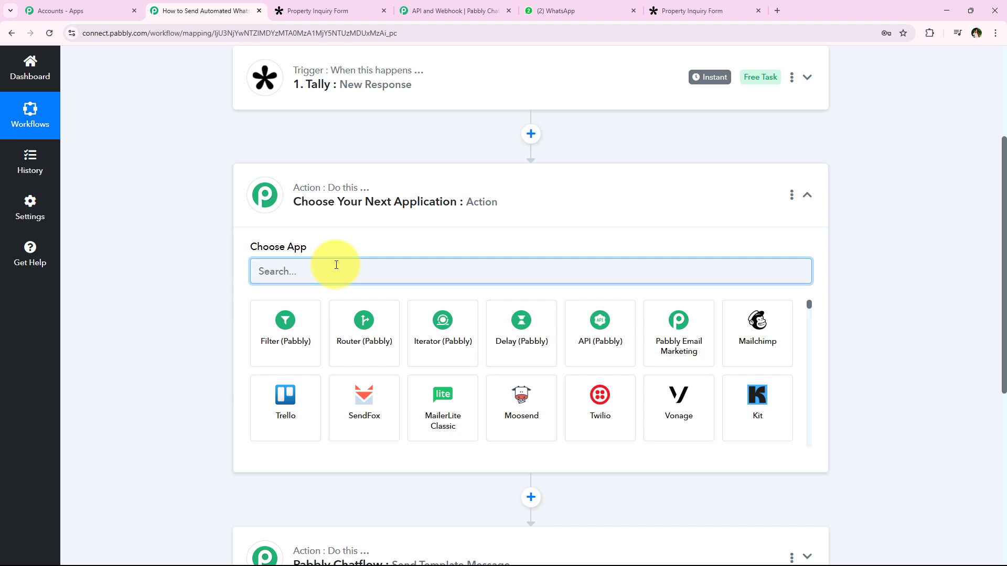
type("T")
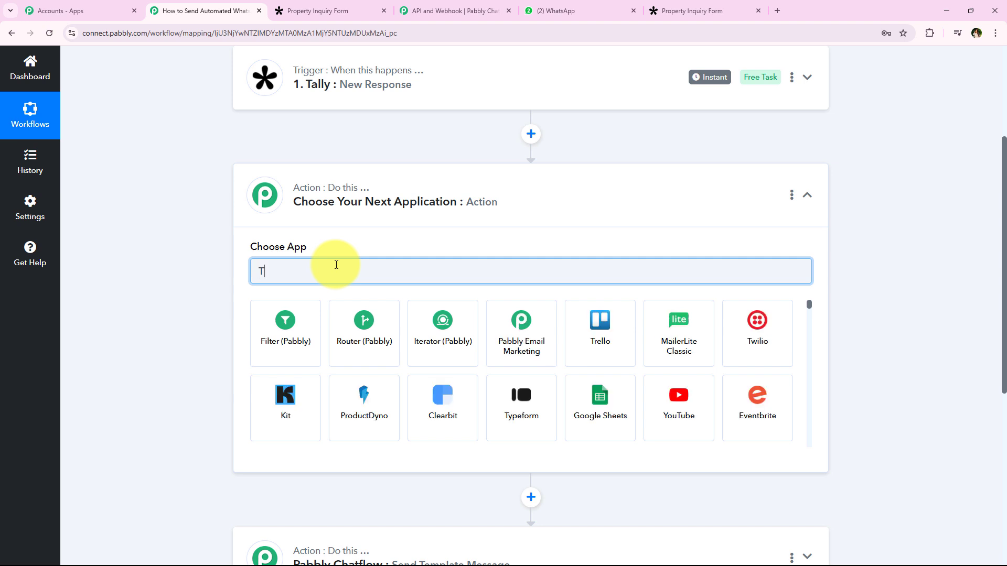
type("ext")
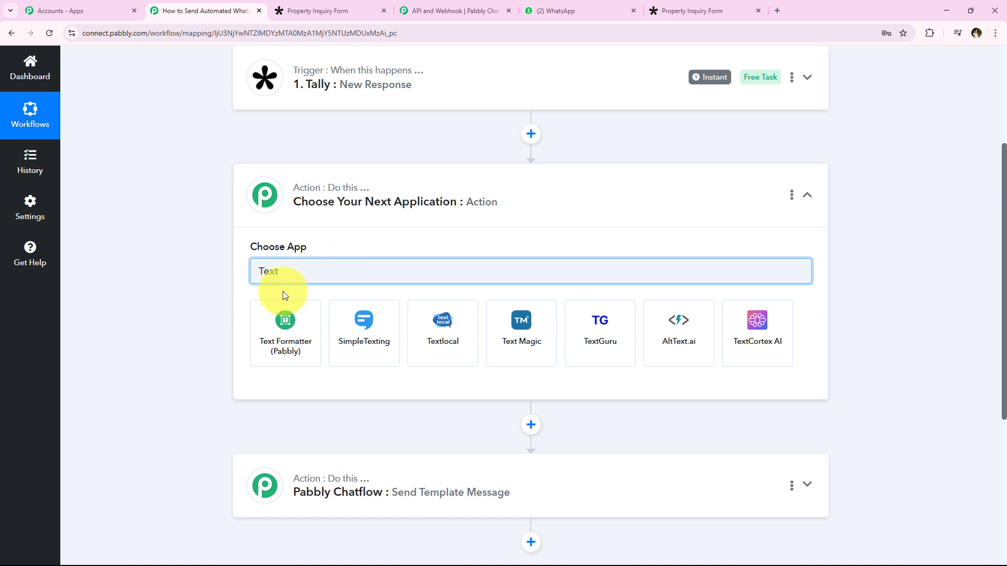
left_click(283, 325)
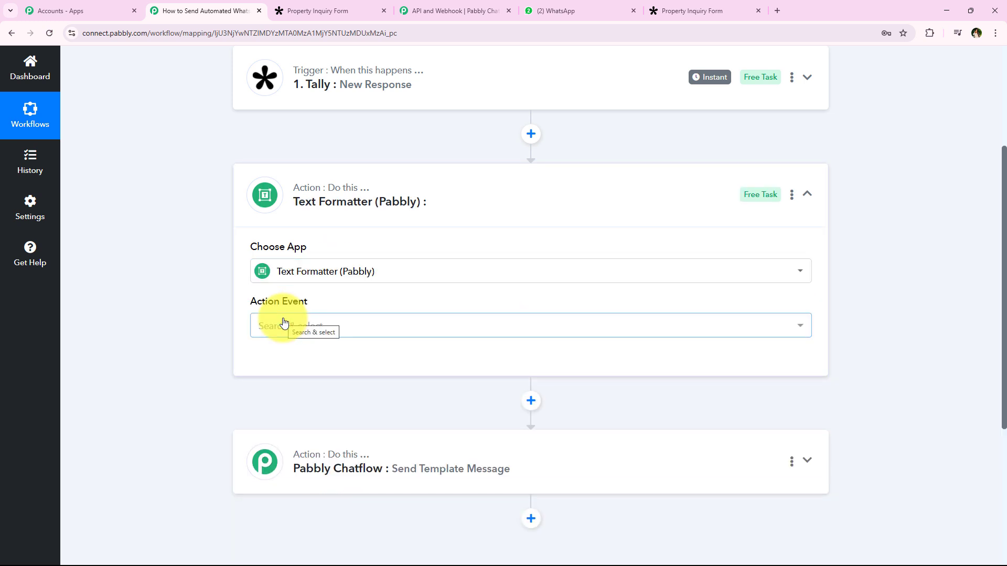
- Set the Text Formatter action event to Split Text and connect it
scroll(283, 322, "up", 1)
left_click(262, 378)
left_click(319, 291)
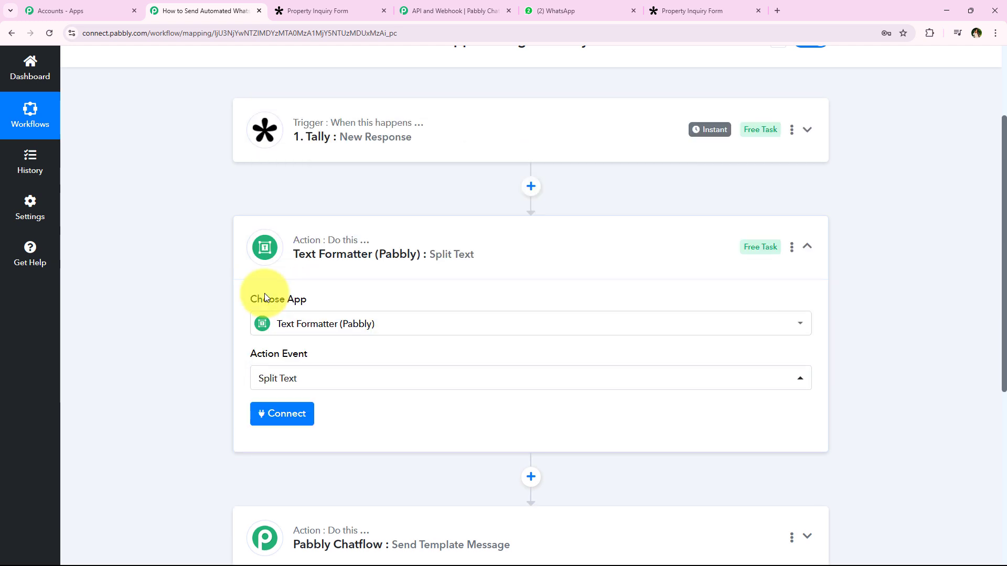
left_click(270, 413)
- Map the Tally response's WhatsApp-enabled phone number into the Text to Split field
scroll(168, 297, "down", 2)
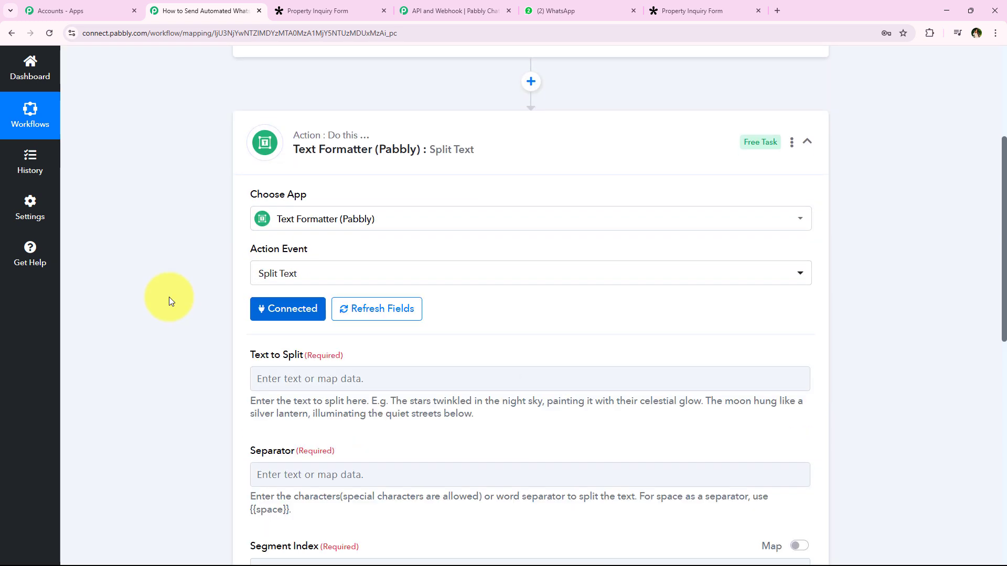
scroll(169, 300, "down", 2)
scroll(211, 316, "down", 1)
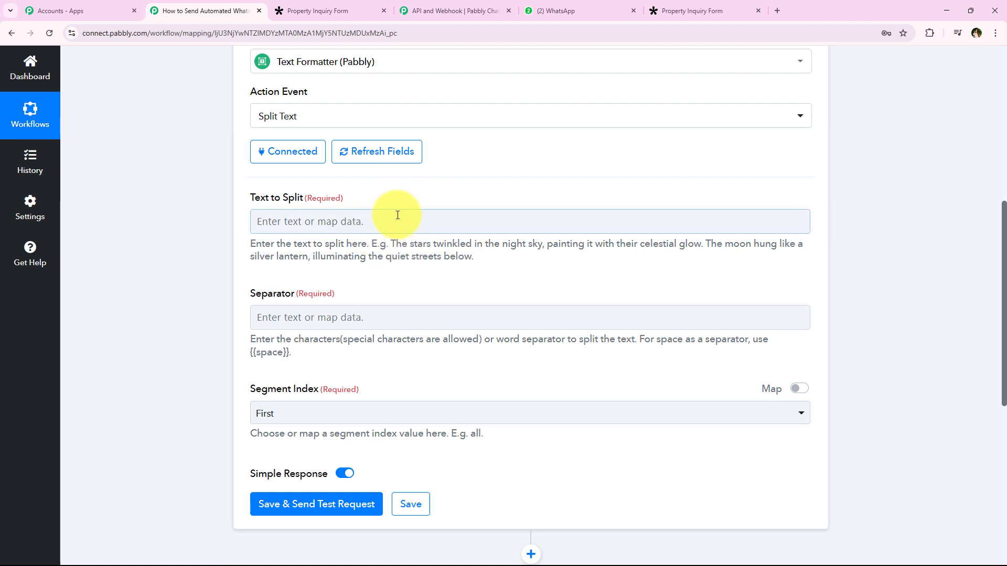
left_click(378, 215)
left_click(383, 268)
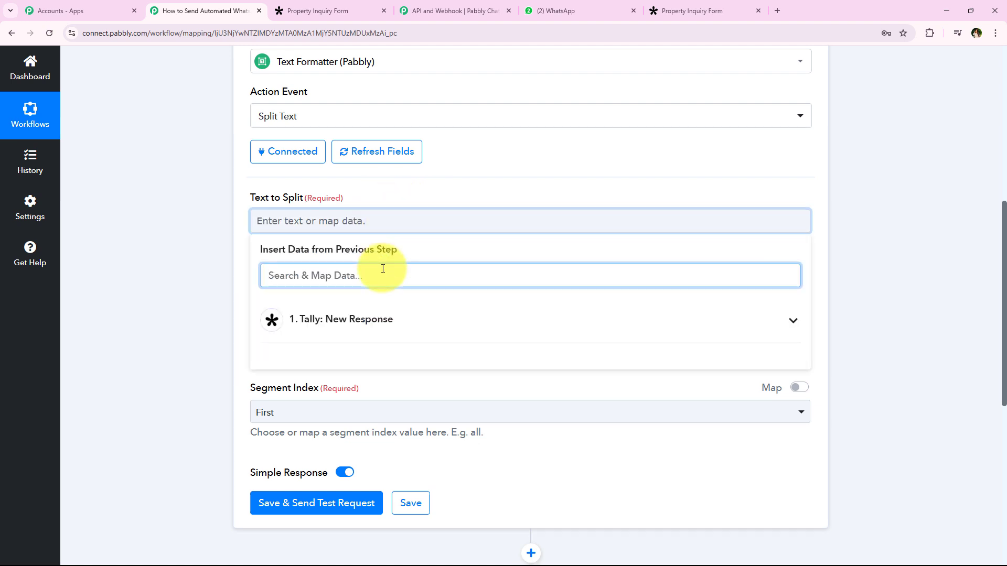
type("+9")
left_click(427, 355)
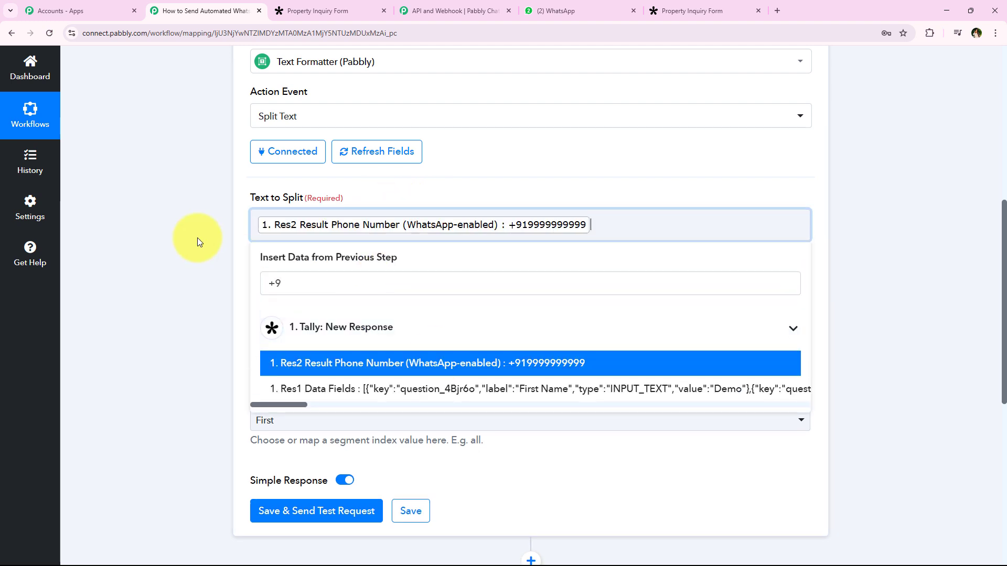
left_click(197, 239)
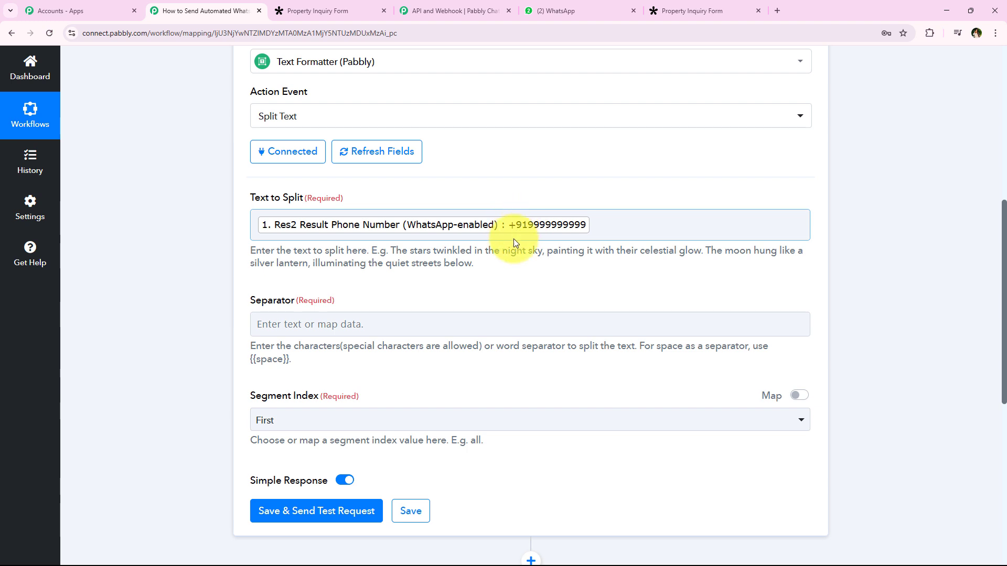
- Set the split Separator to "+" and the Segment Index to Second
left_click(447, 332)
type("+")
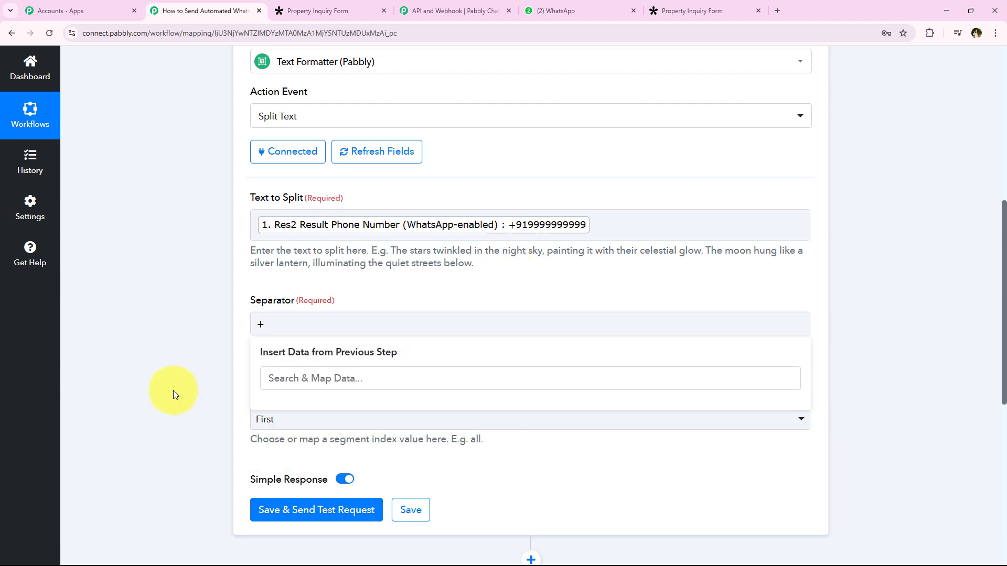
left_click(173, 390)
scroll(178, 390, "down", 1)
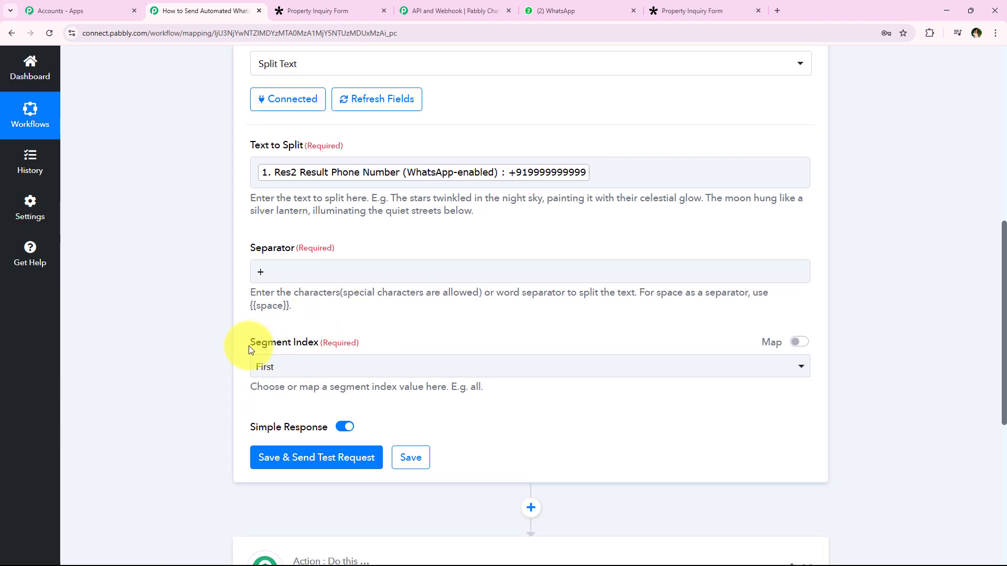
left_click_drag(249, 351, 306, 350)
left_click(442, 362)
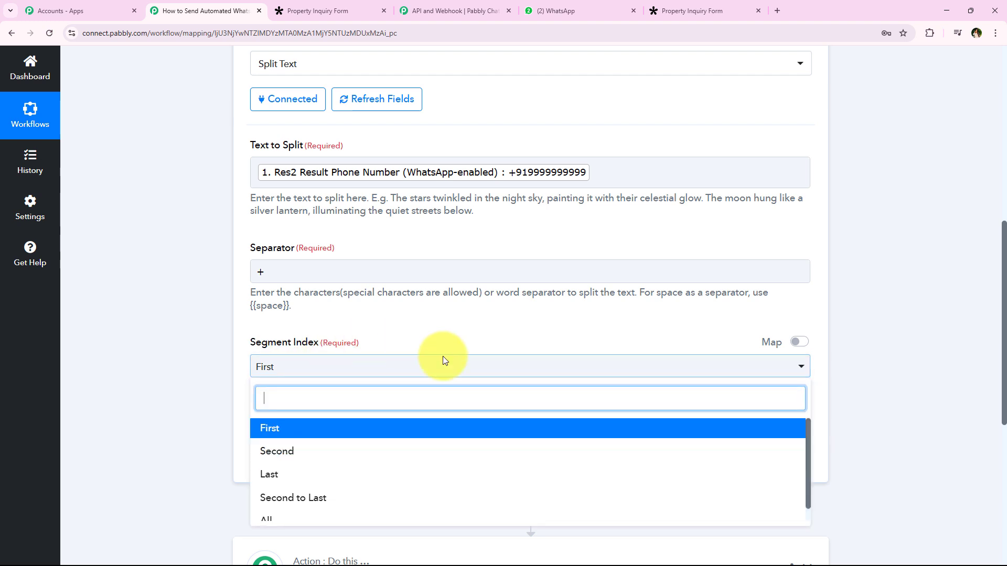
left_click(355, 454)
- Save the Split Text step, send a test request and check the Result value in the response
left_click(354, 455)
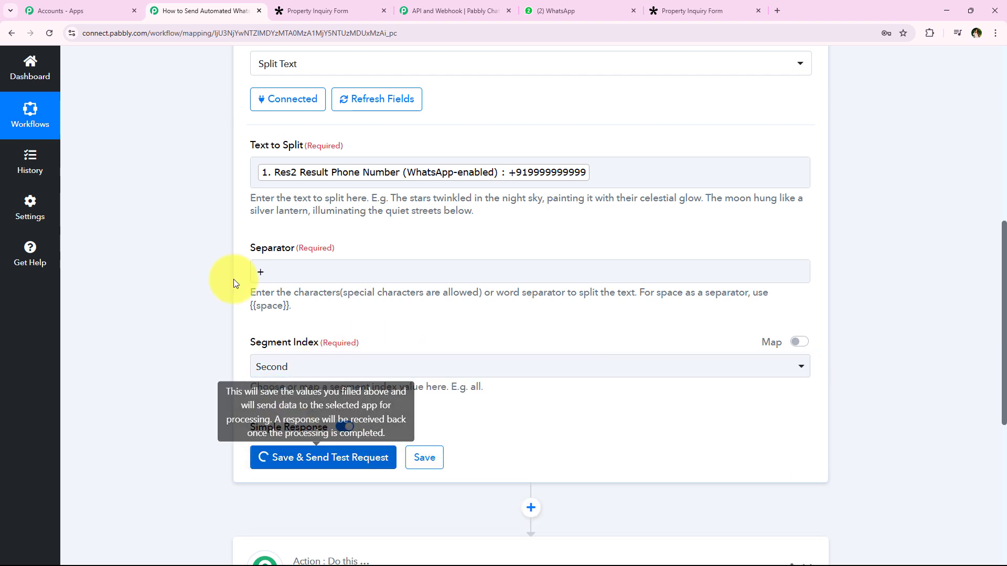
scroll(186, 313, "down", 3)
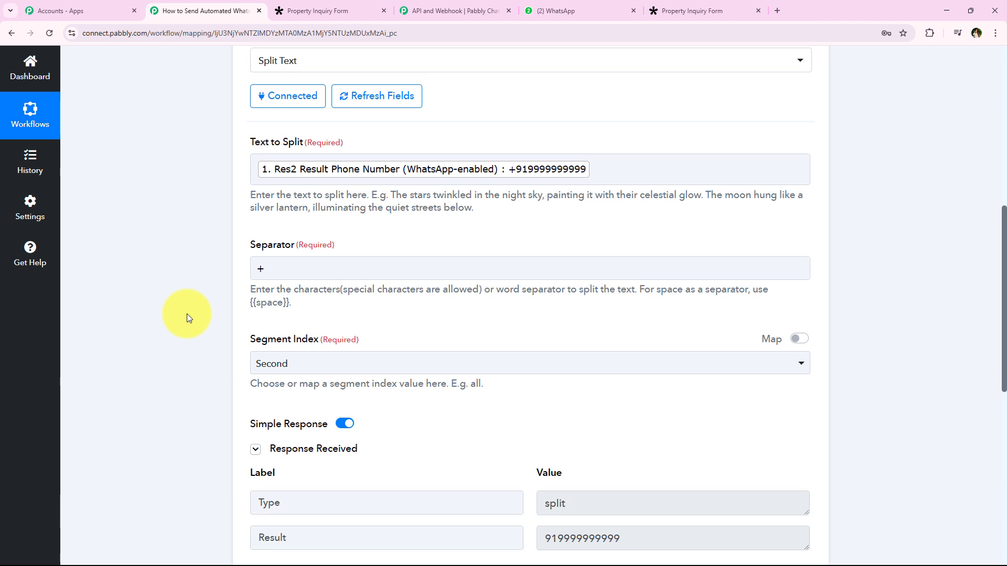
left_click_drag(690, 388, 512, 396)
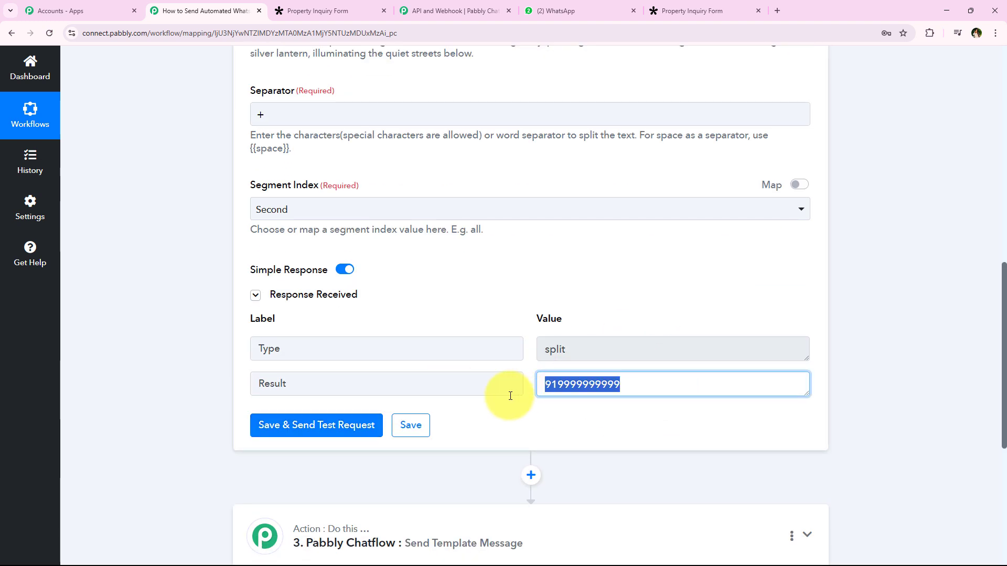
- Map the Split Text step's Result value into the Recipient Mobile Number field of the Send Template Message action
left_click(550, 390)
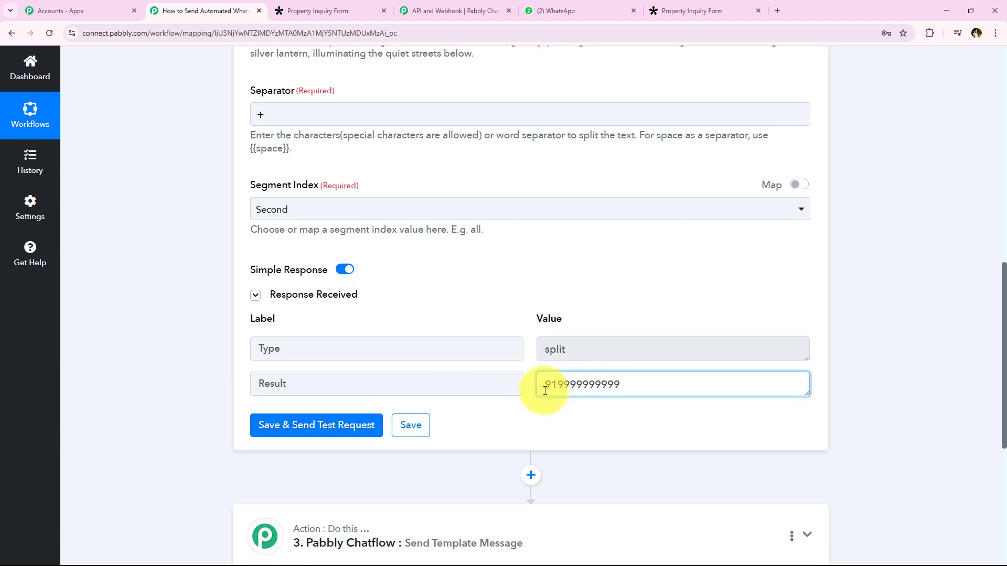
left_click_drag(545, 393, 620, 384)
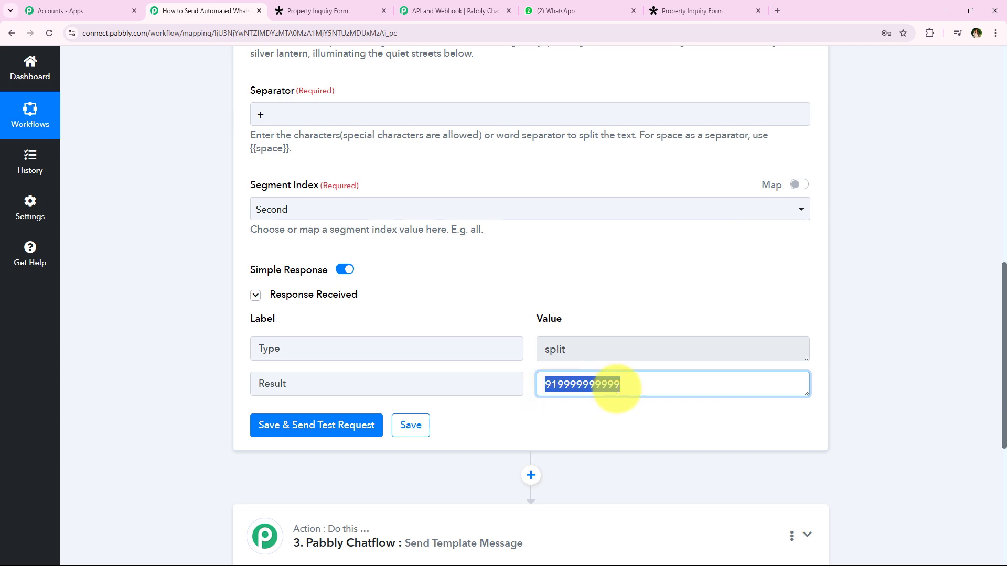
scroll(447, 413, "down", 2)
left_click(447, 412)
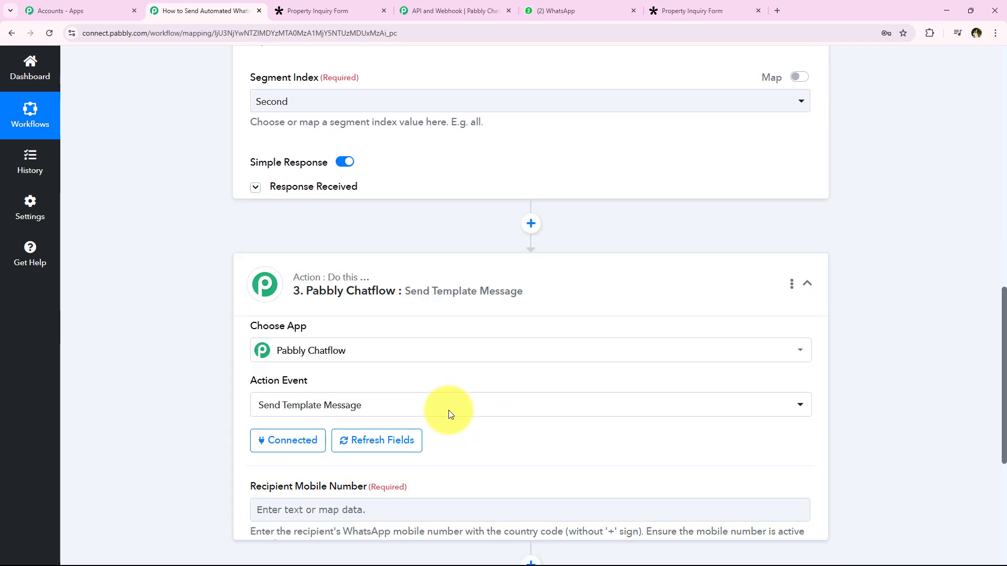
scroll(131, 343, "down", 6)
scroll(152, 299, "up", 5)
scroll(172, 259, "down", 1)
scroll(172, 259, "down", 2)
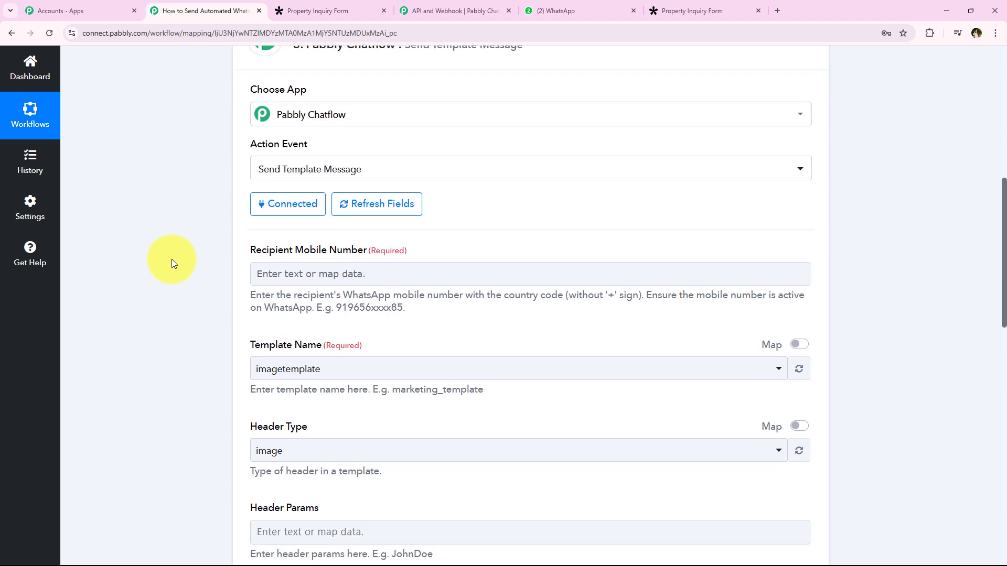
left_click(385, 226)
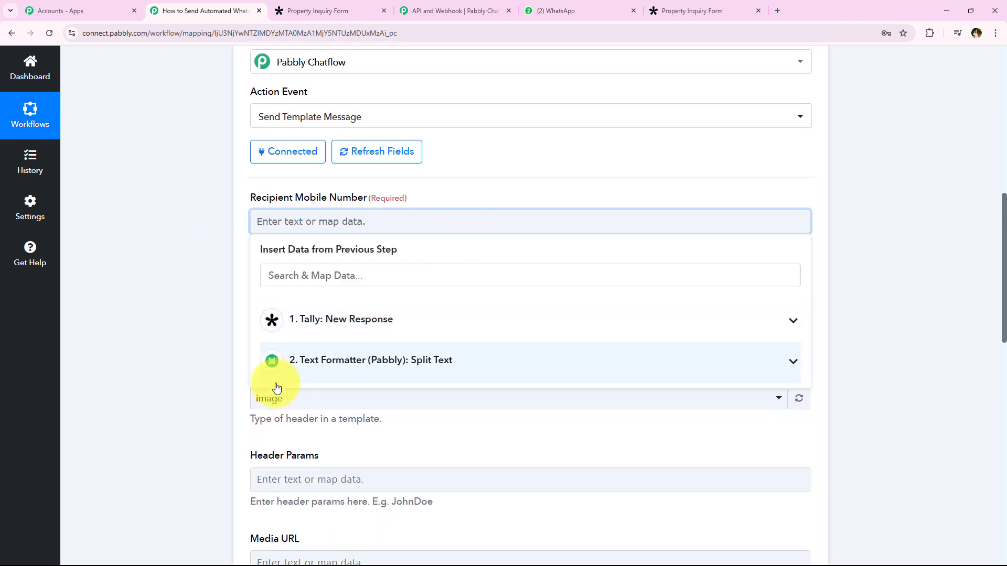
left_click(309, 362)
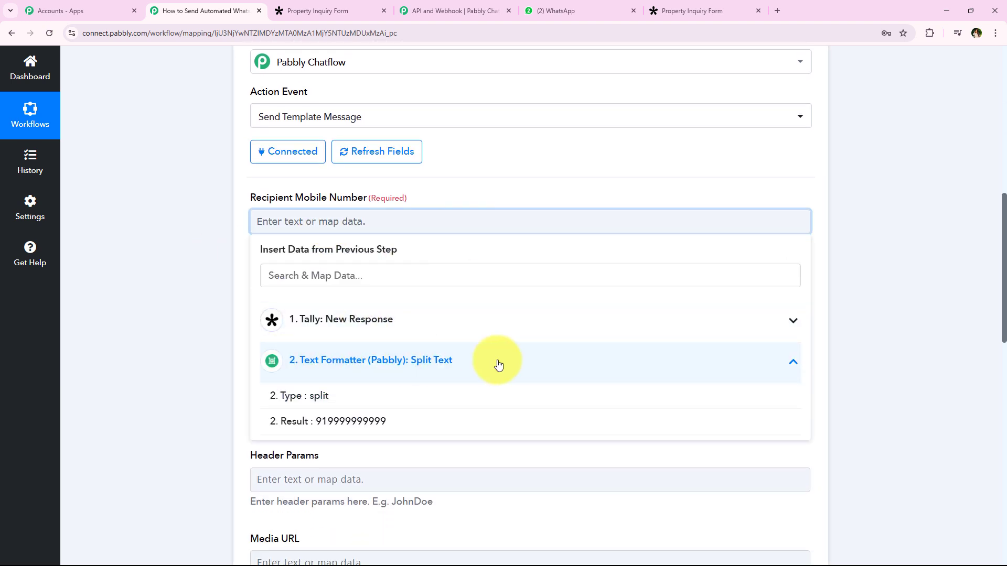
left_click(416, 424)
left_click(232, 265)
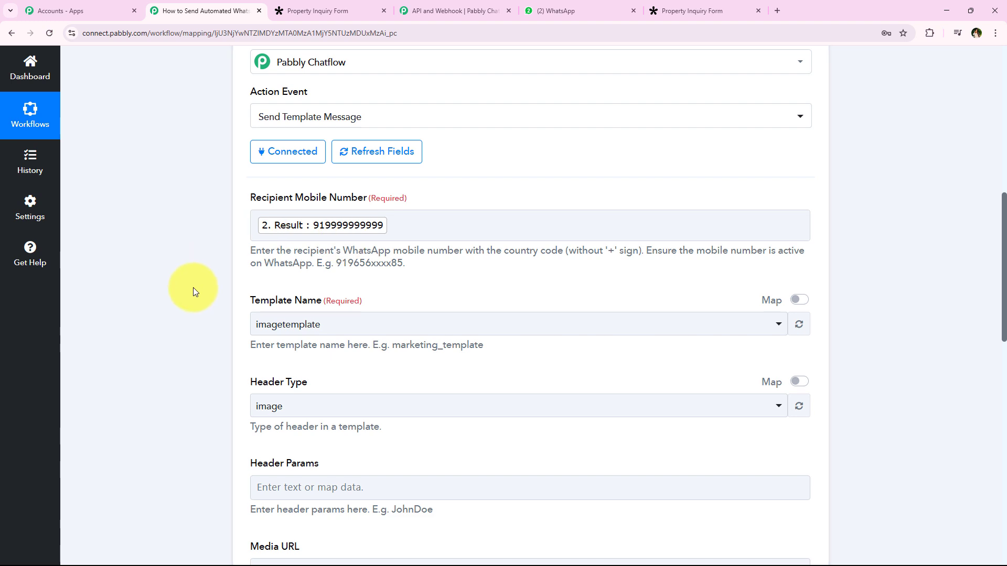
- Set the Template Name of the Send Template Message action to new_lead_
scroll(193, 292, "down", 1)
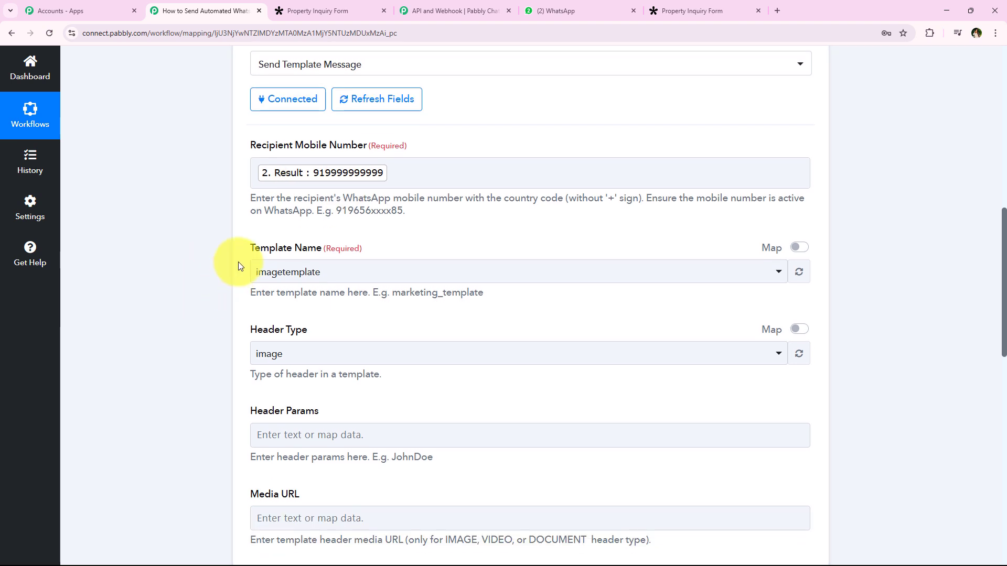
left_click_drag(250, 246, 317, 252)
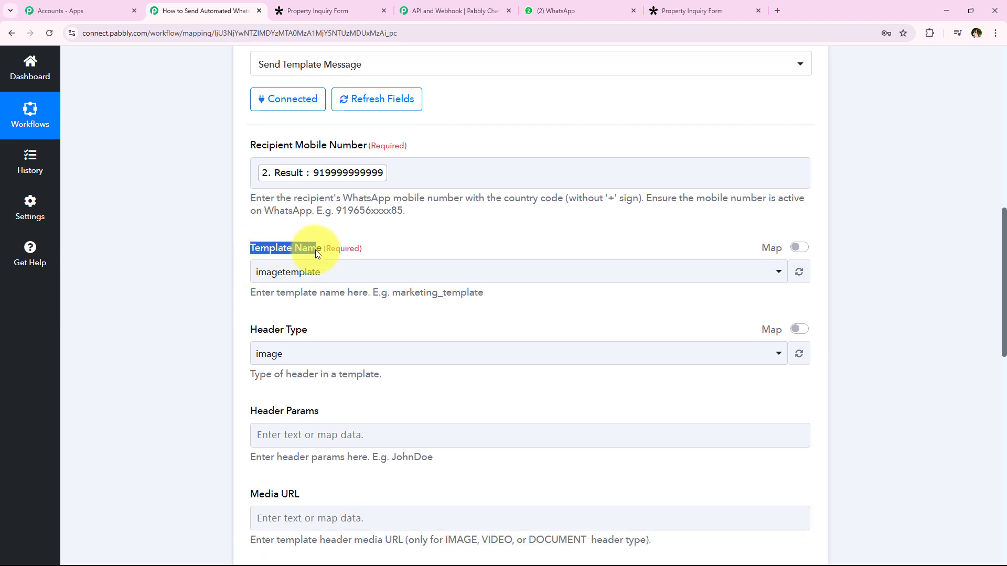
left_click(226, 271)
left_click(283, 271)
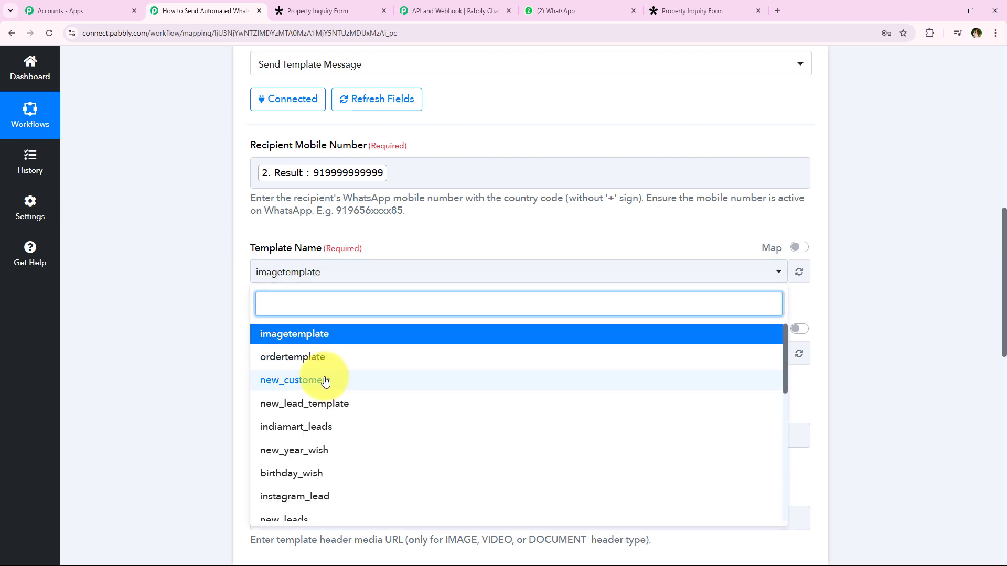
scroll(325, 382, "down", 5)
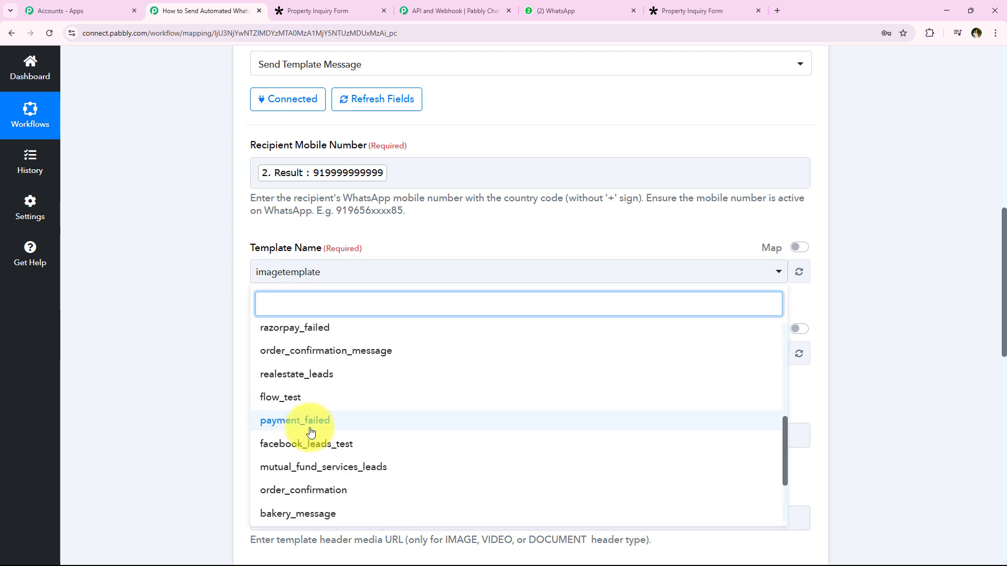
scroll(310, 431, "down", 3)
left_click(326, 481)
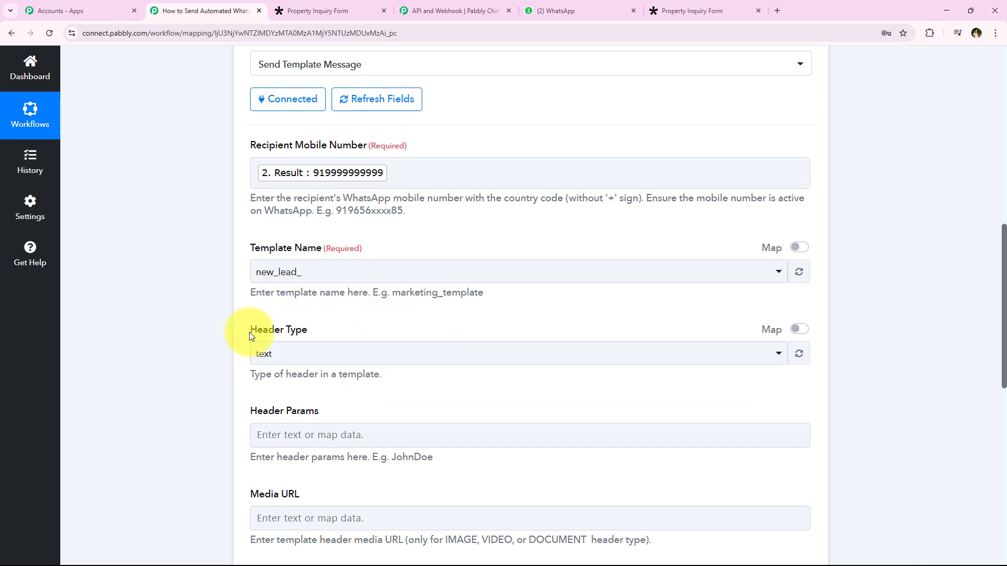
- Choose text as the Header Type for the selected template
left_click(312, 354)
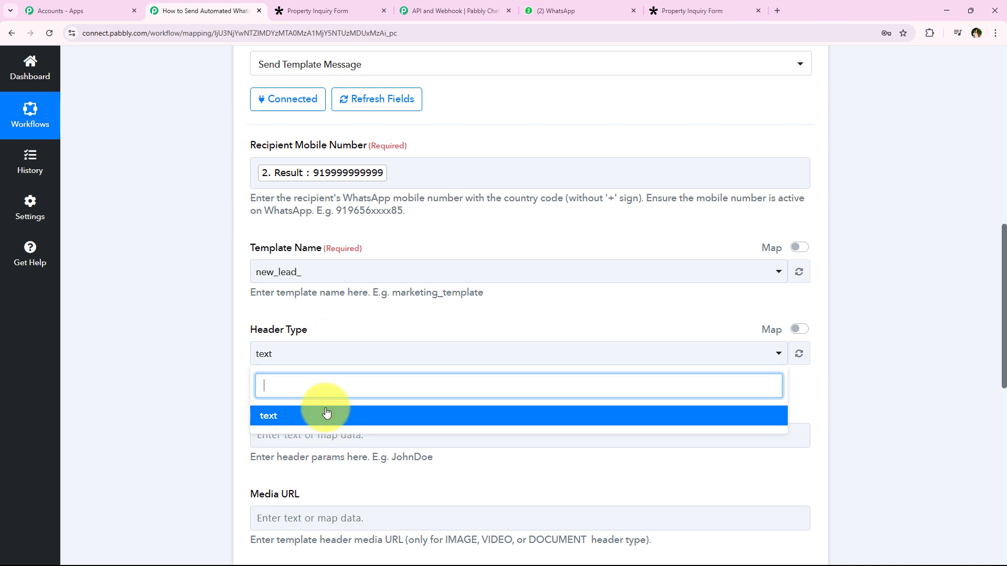
left_click(331, 411)
left_click(331, 355)
left_click(205, 348)
scroll(209, 338, "down", 1)
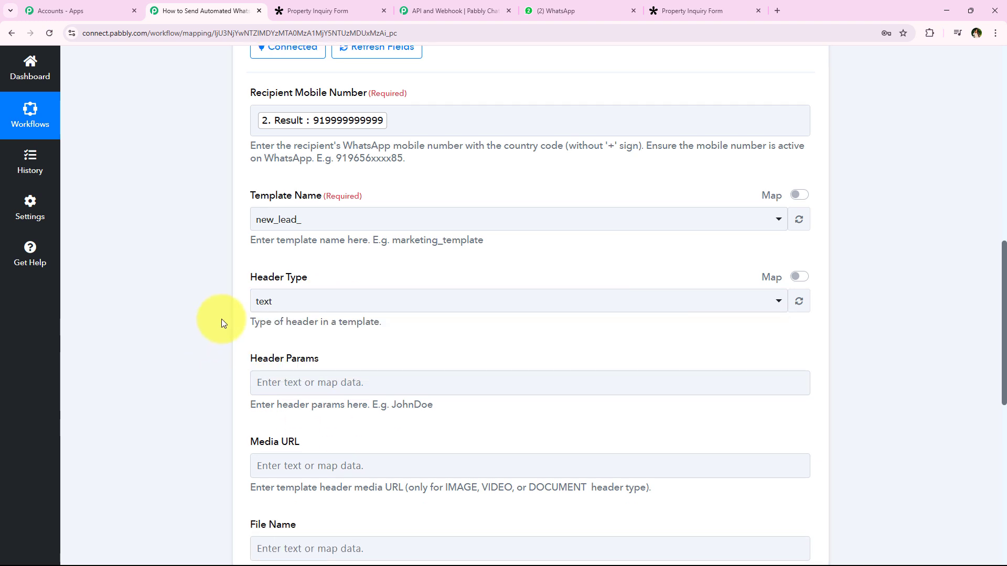
- Review the Header Params, Media URL and File Name fields and which header types they apply to
scroll(221, 319, "down", 2)
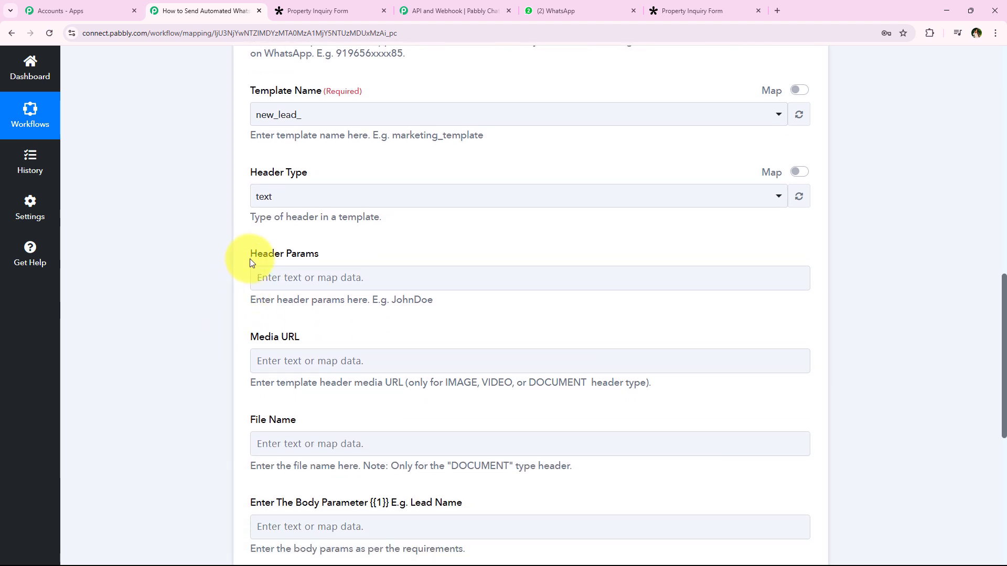
left_click_drag(249, 259, 337, 256)
left_click(354, 252)
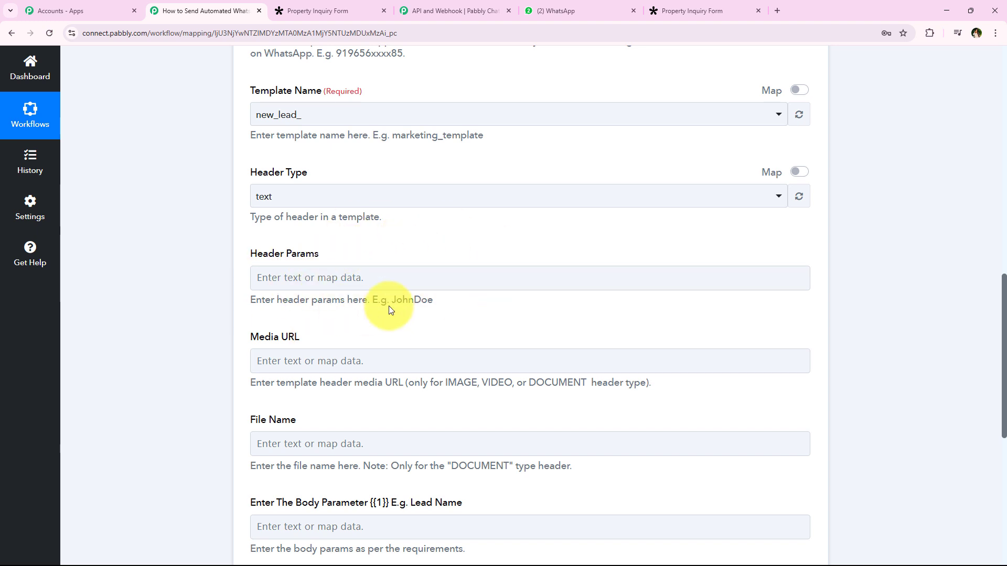
left_click(393, 283)
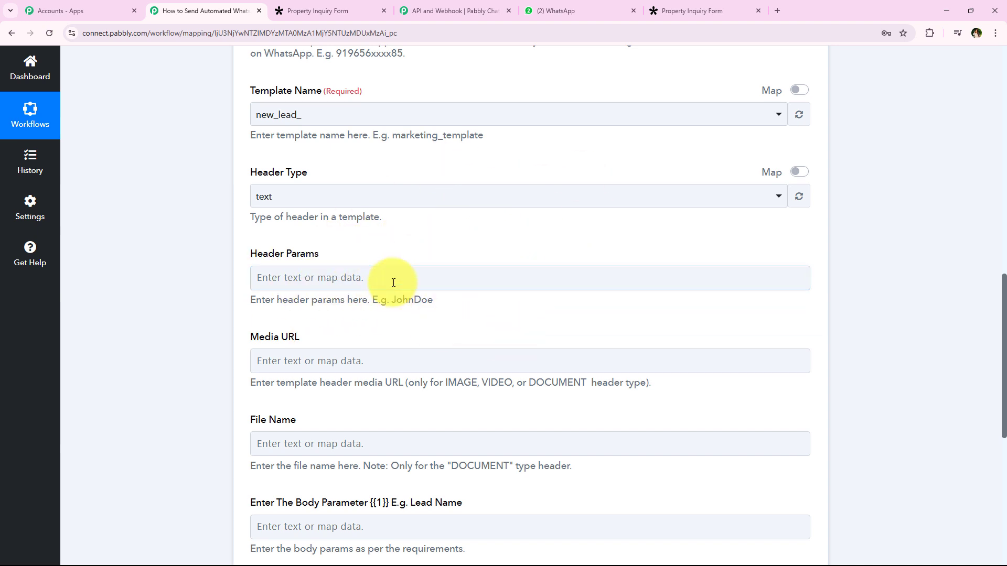
scroll(294, 322, "down", 2)
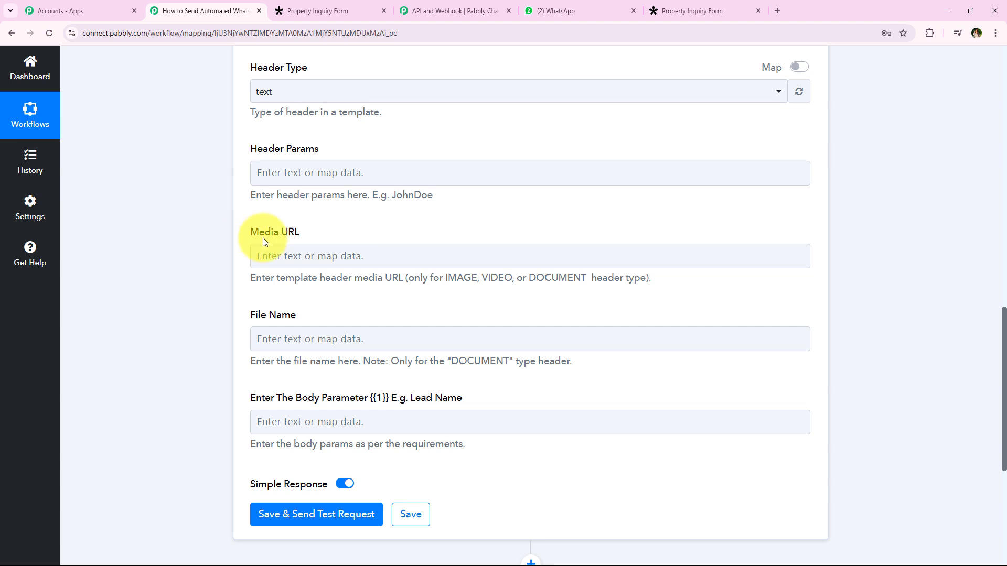
left_click_drag(263, 238, 302, 234)
left_click(247, 317)
left_click(351, 313)
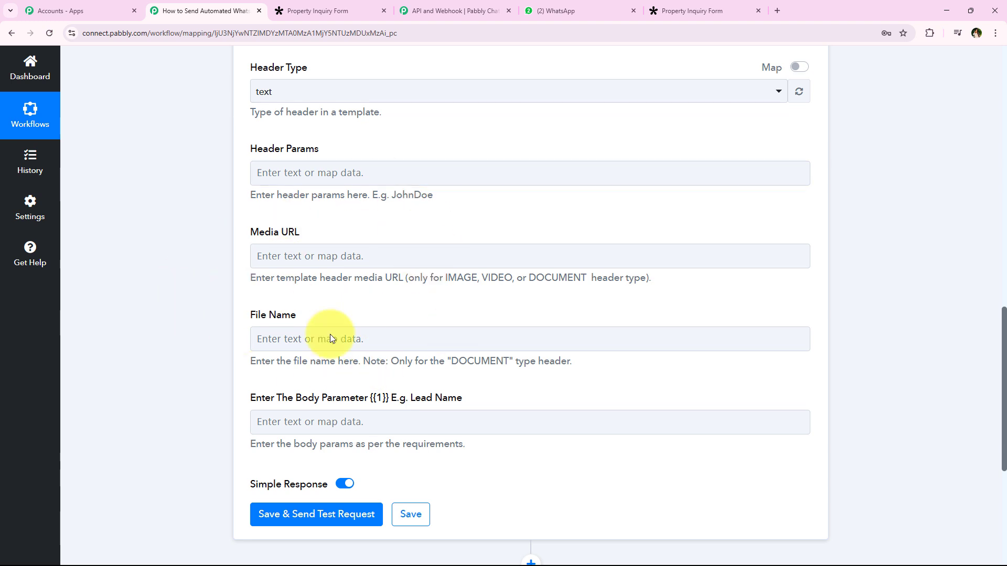
left_click(376, 257)
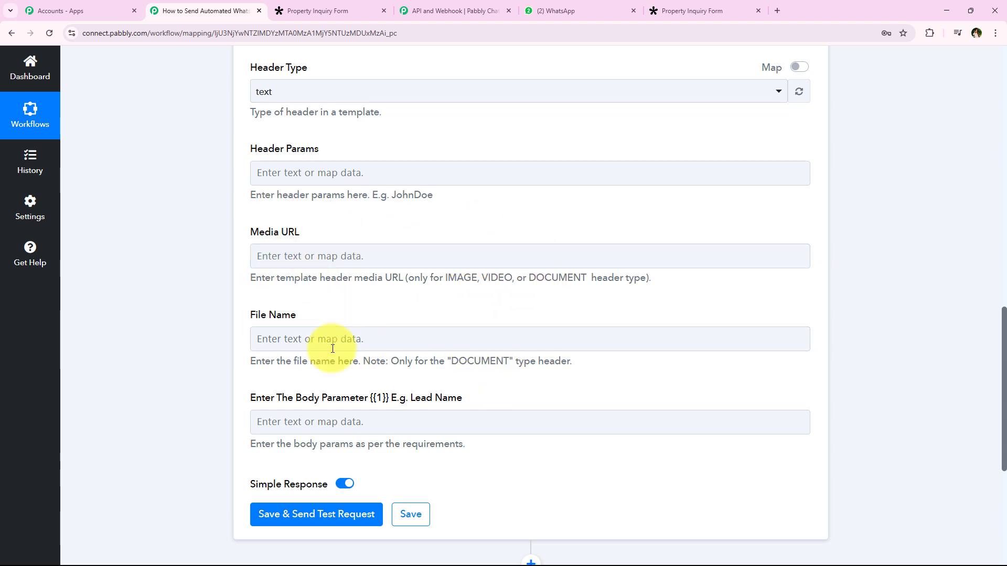
- Check the Body Parameter {{1}} field and find its placeholder in the new_lead_ template preview in Pabbly Chatflow
scroll(176, 280, "down", 1)
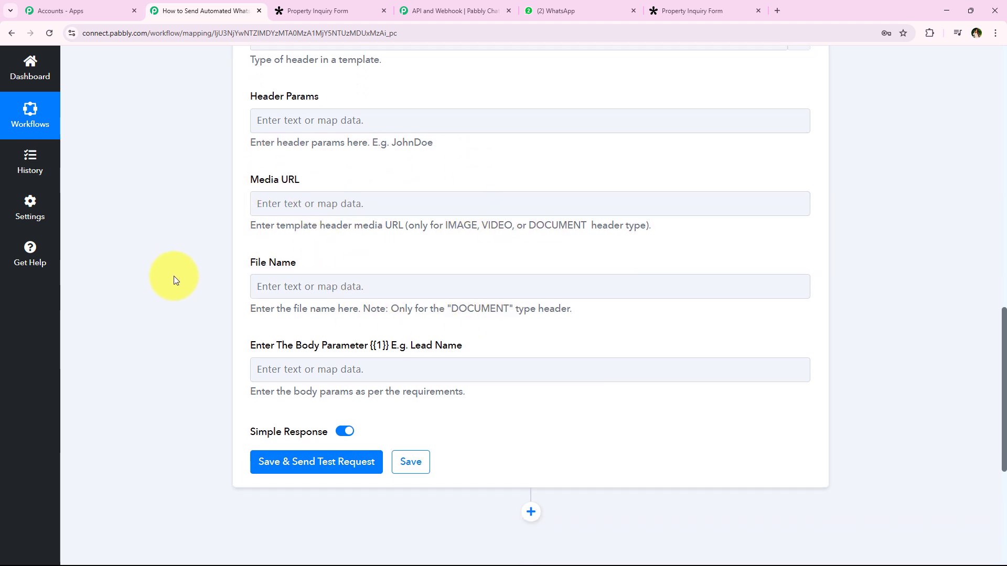
scroll(174, 277, "down", 2)
left_click_drag(244, 239, 291, 245)
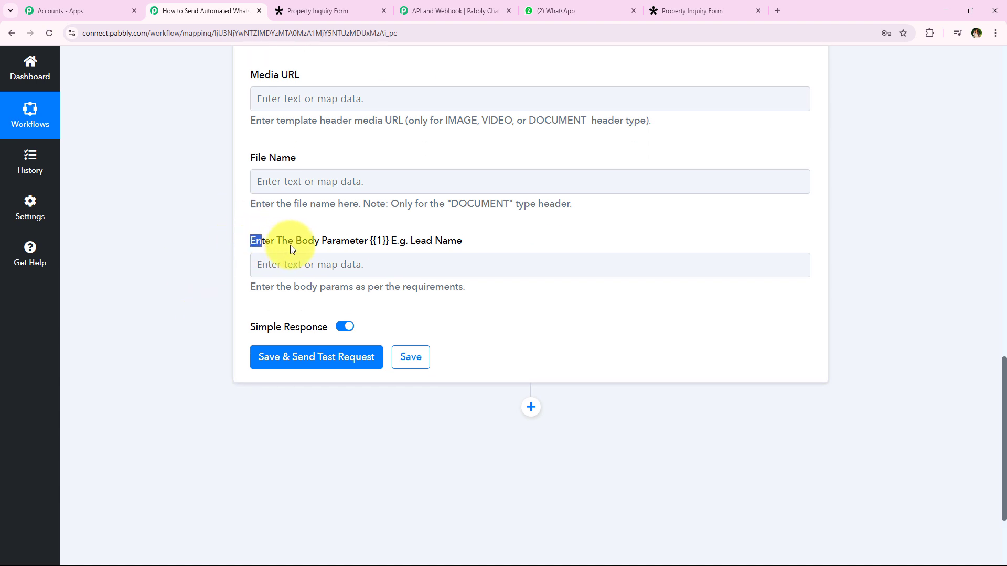
left_click_drag(412, 242, 463, 241)
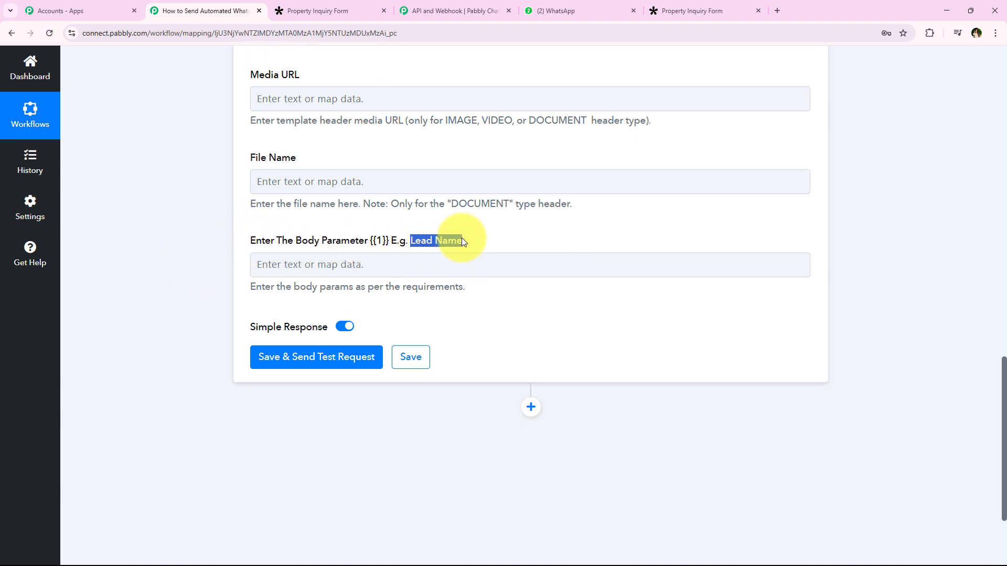
left_click(496, 237)
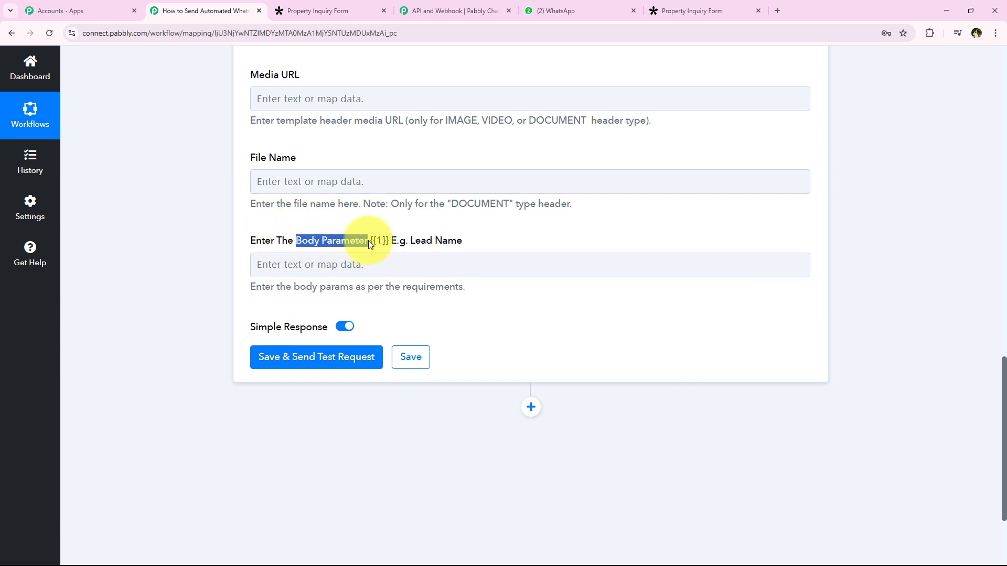
left_click(182, 266)
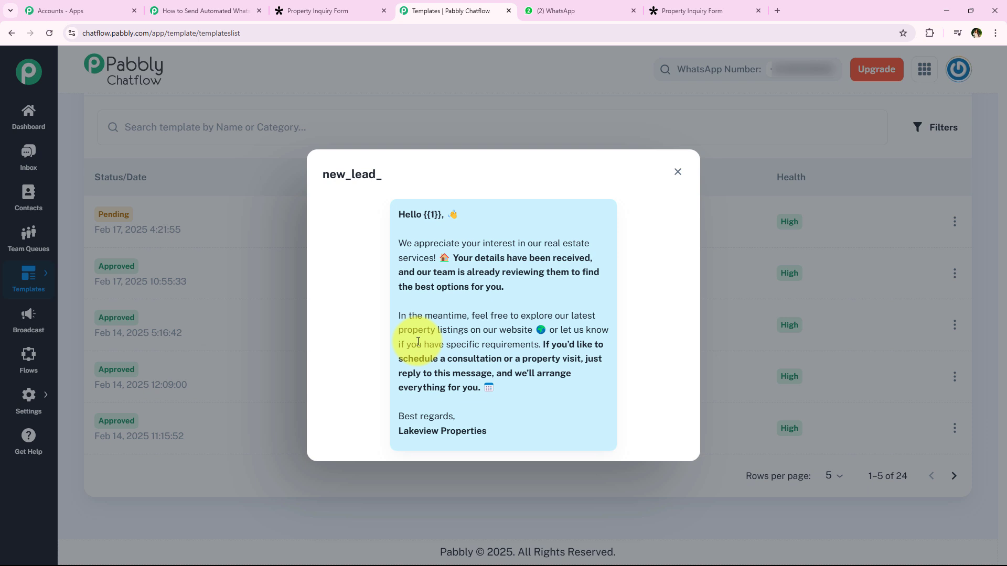
left_click_drag(424, 215, 443, 215)
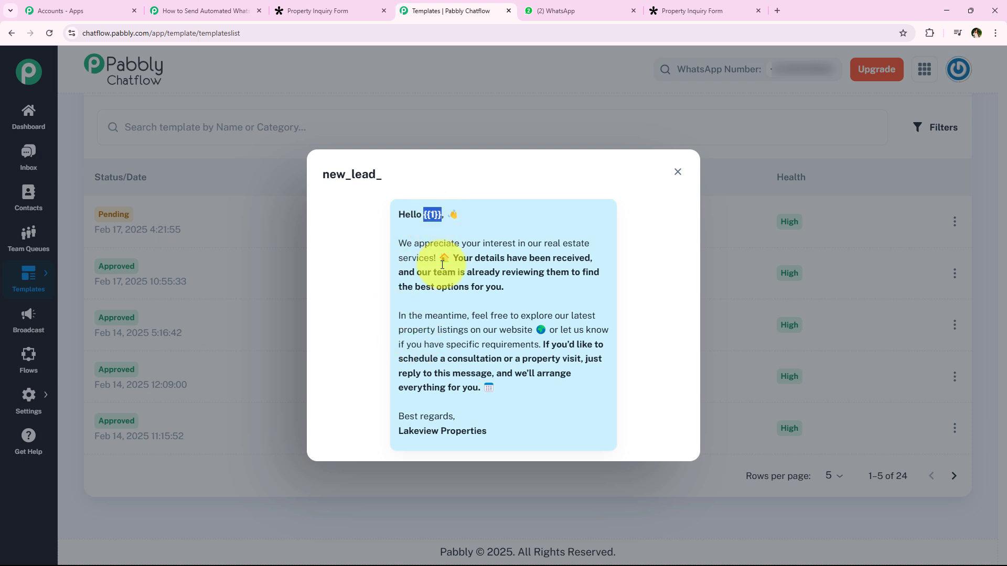
left_click(442, 286)
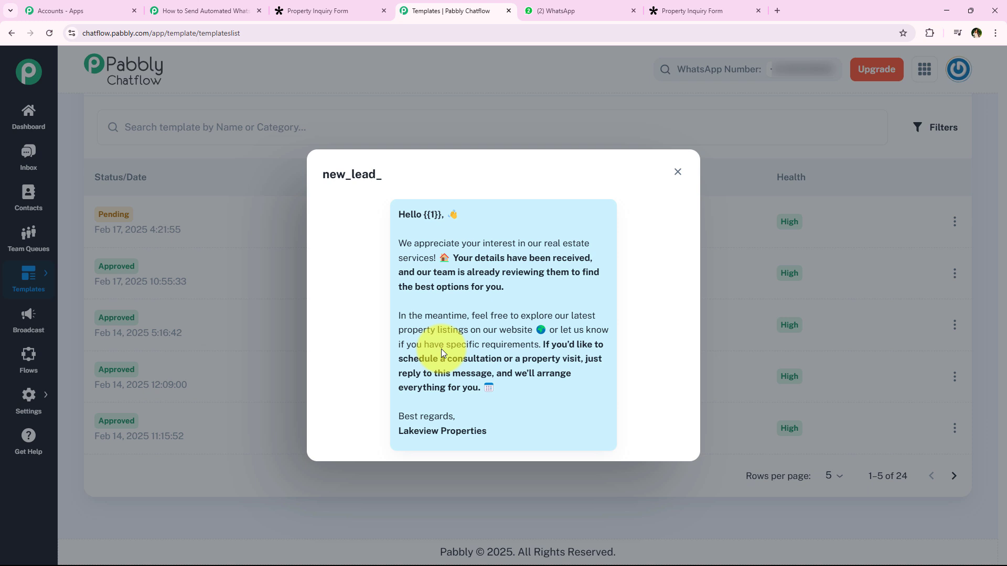
- Return to the Pabbly Connect workflow and map the Tally response's First Name and Last Name into Body Parameter {{1}}
left_click(176, 9)
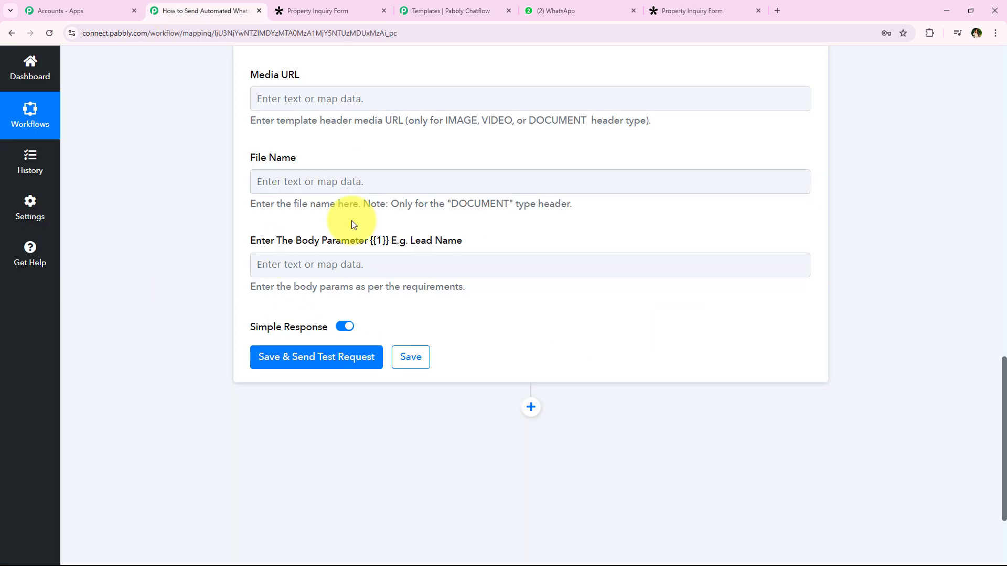
left_click(275, 264)
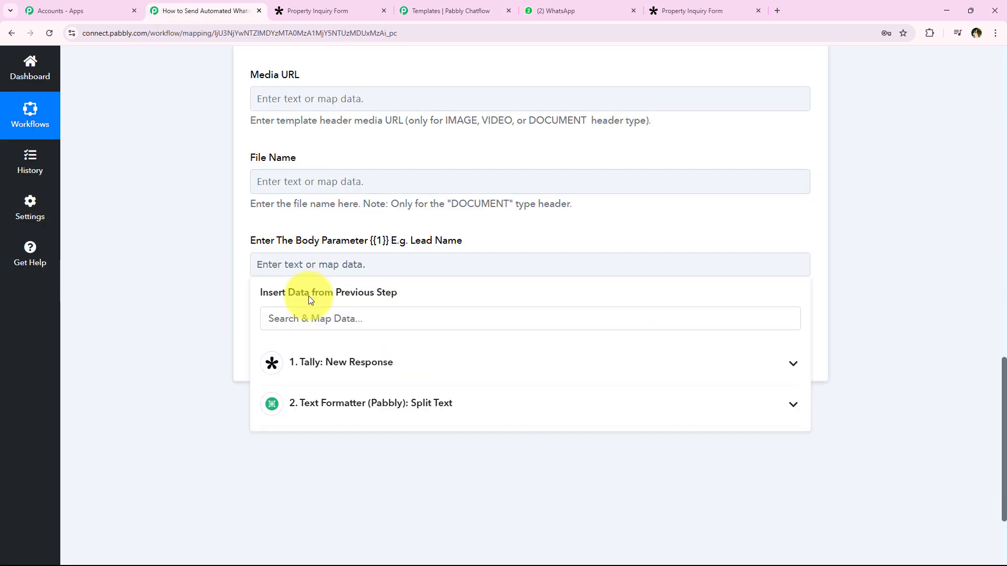
left_click(343, 319)
type("name")
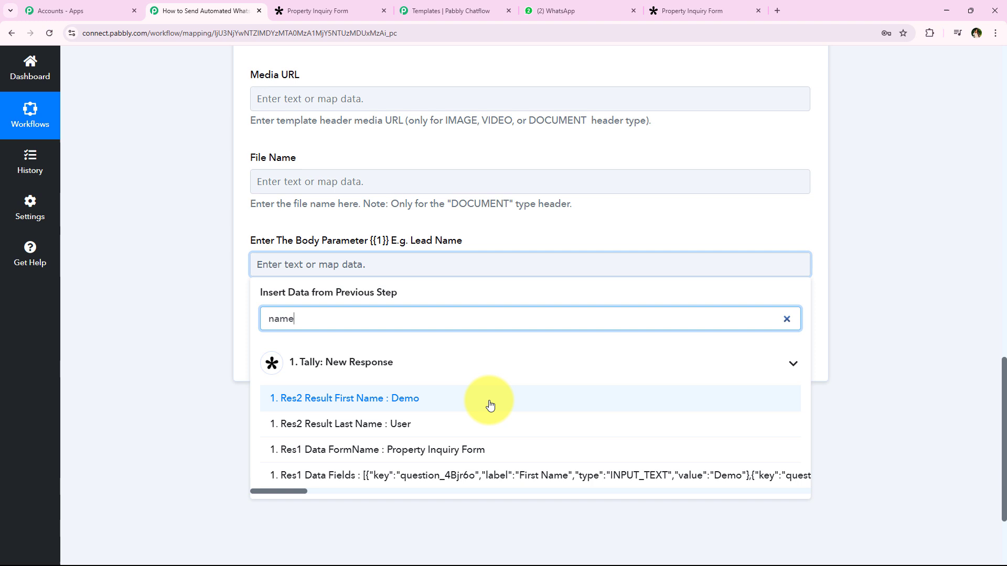
left_click(490, 404)
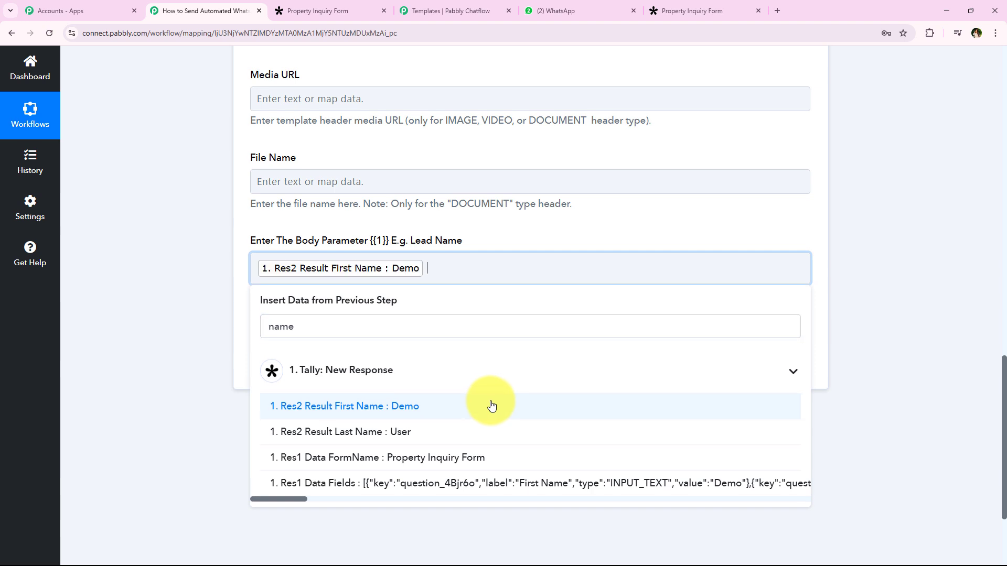
left_click(532, 432)
left_click(164, 247)
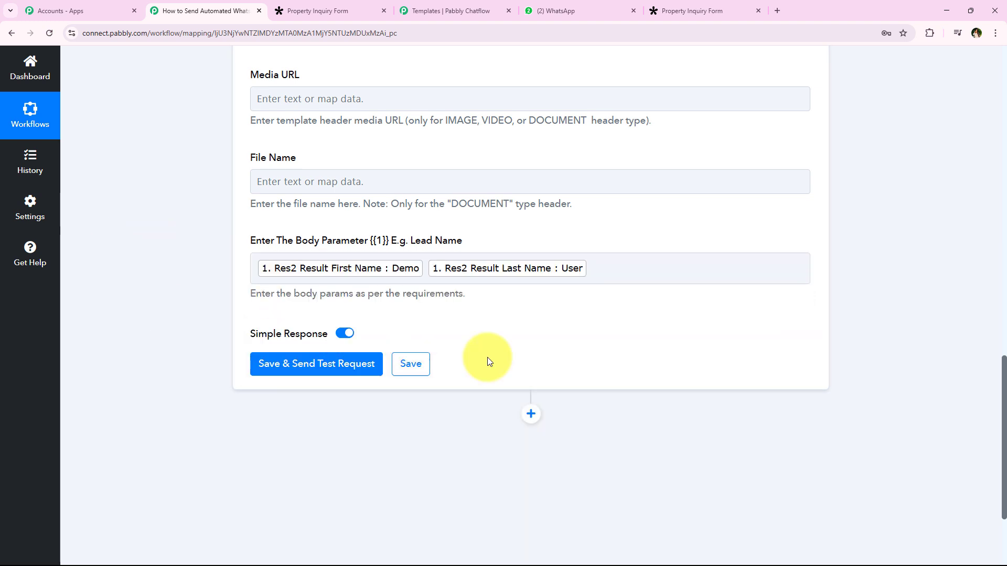
- Review all configured fields of the Send Template Message action
scroll(341, 297, "up", 8)
scroll(341, 297, "down", 4)
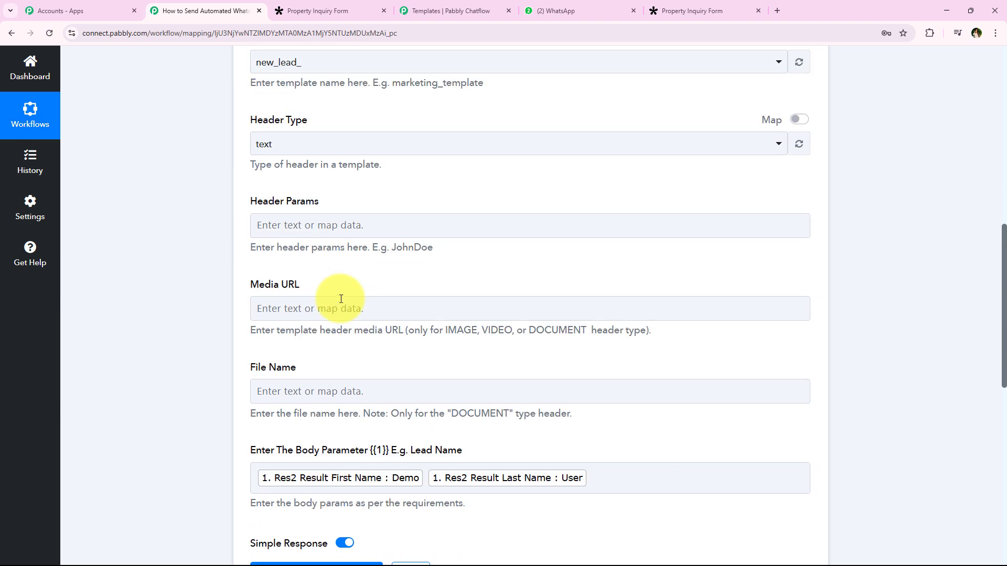
scroll(341, 297, "down", 5)
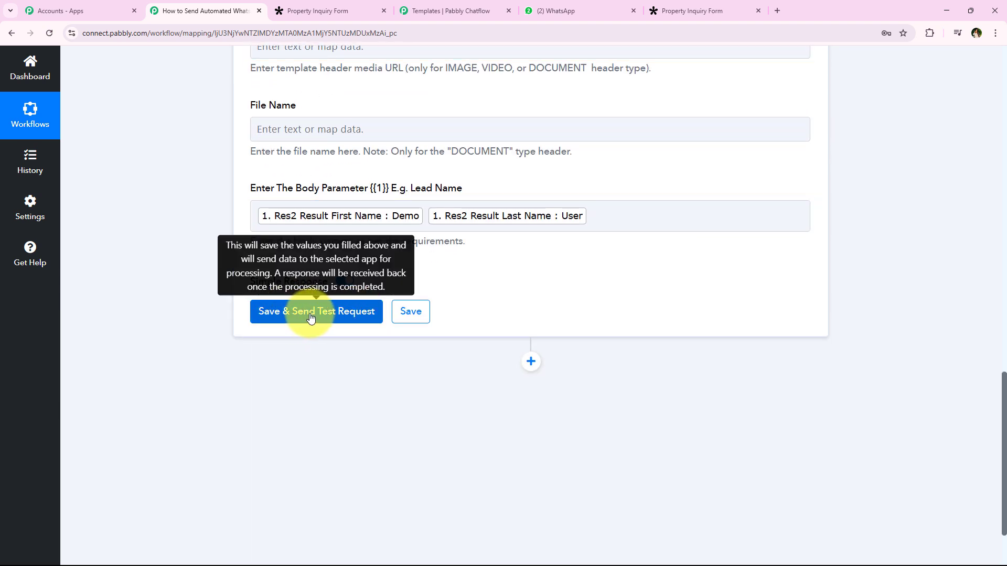
scroll(240, 339, "up", 2)
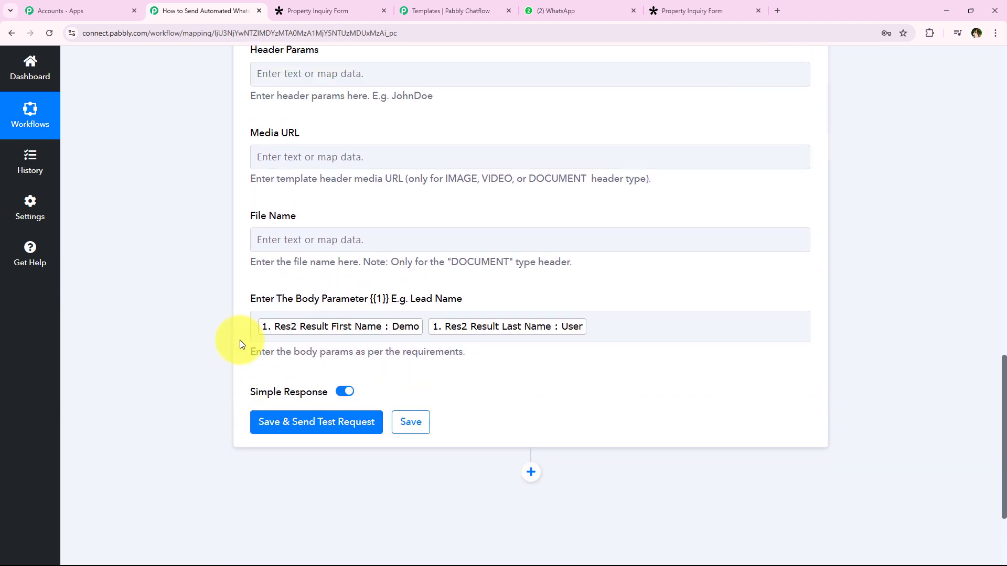
- Replace the mapped Recipient Mobile Number with the test recipient's WhatsApp number, including the country code without a plus sign
scroll(240, 340, "up", 8)
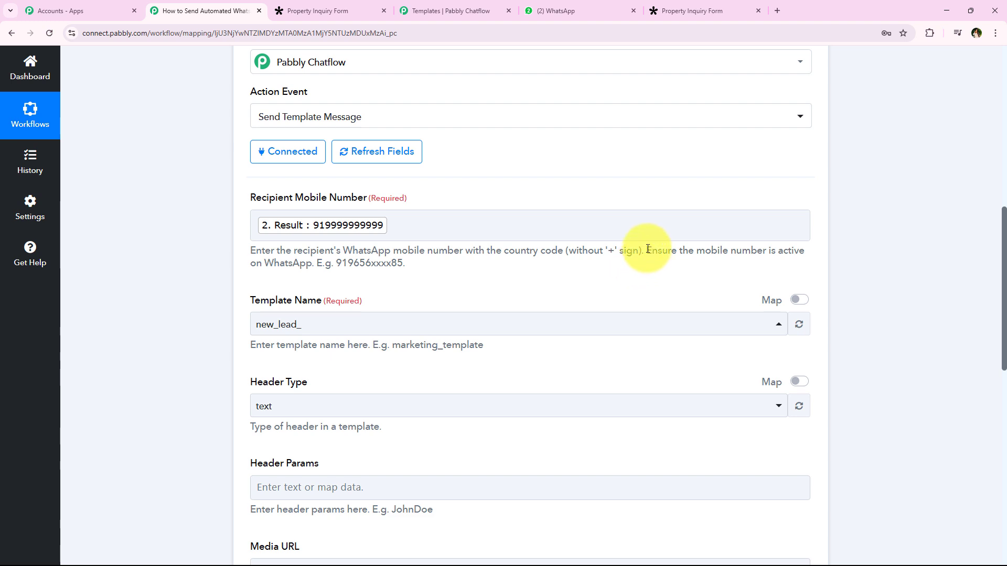
left_click_drag(647, 250, 812, 259)
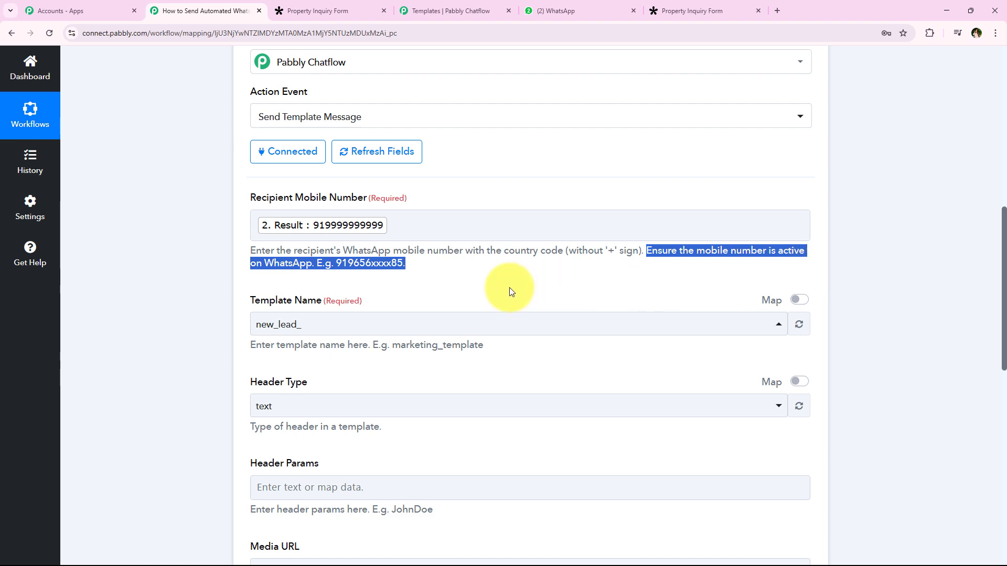
left_click(498, 271)
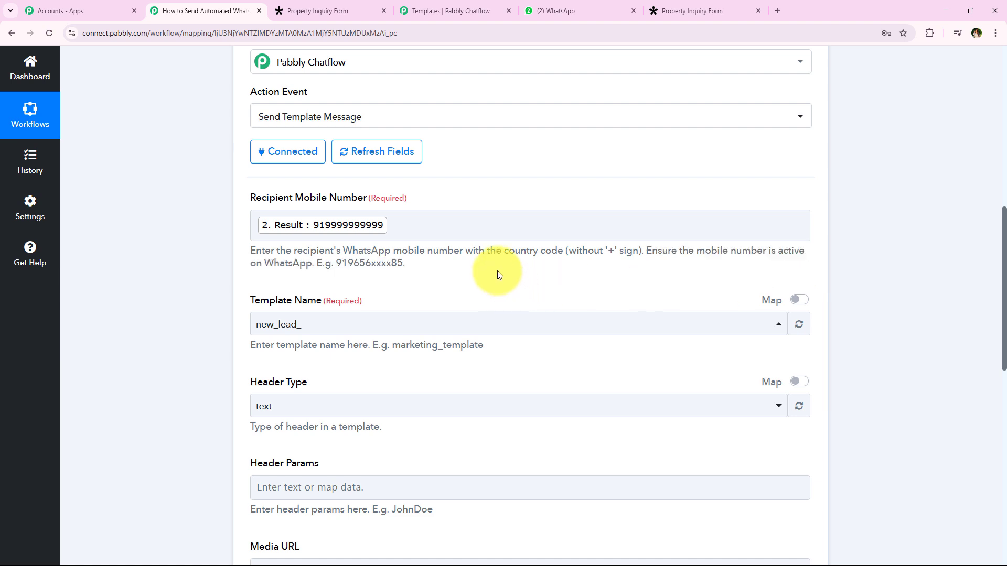
left_click(458, 239)
key("BackSpace")
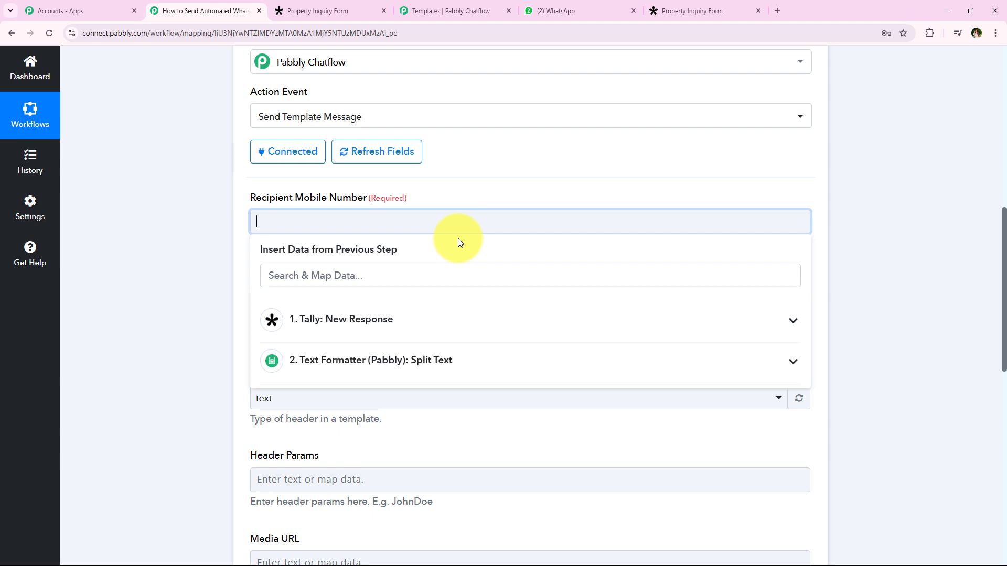
left_click(225, 217)
left_click(282, 219)
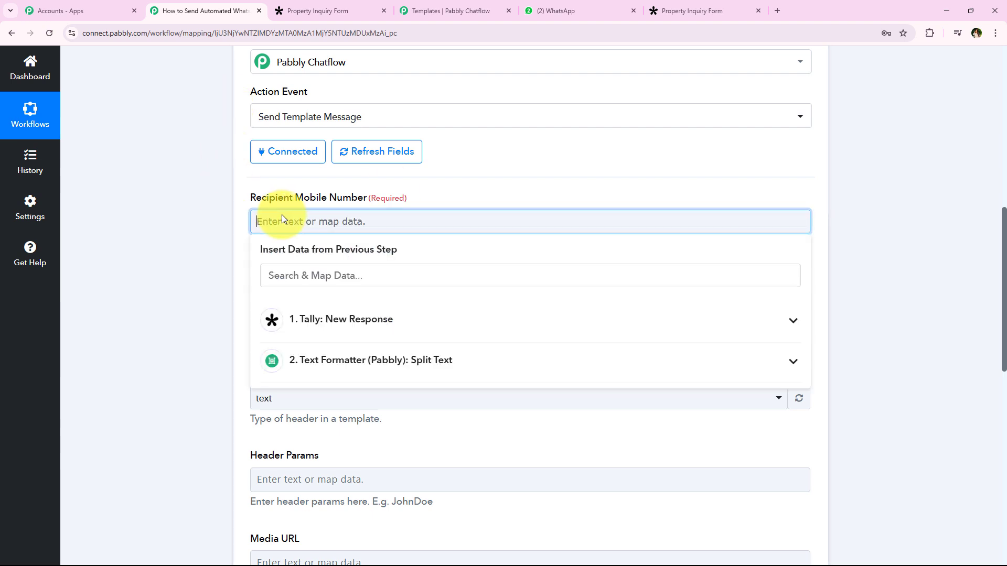
type("9")
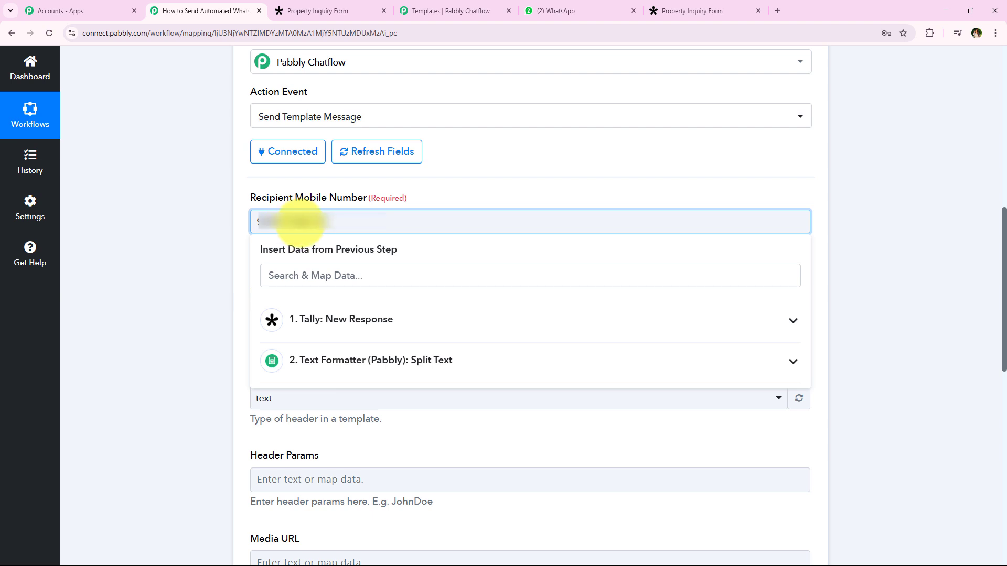
left_click(131, 275)
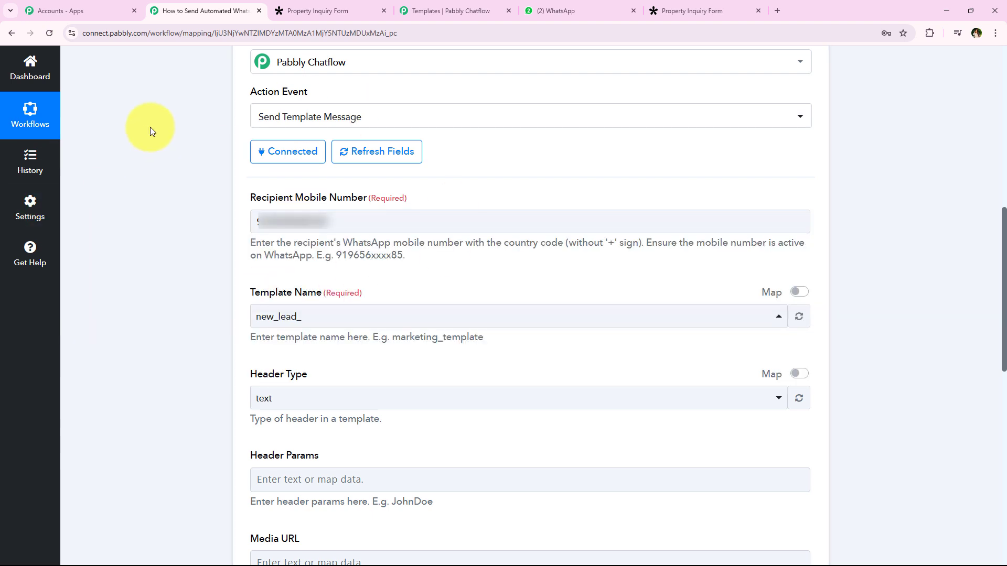
- Save the Send Template Message action with a test request, check the response's Status and Message, and collapse the action
scroll(175, 366, "down", 15)
left_click(277, 225)
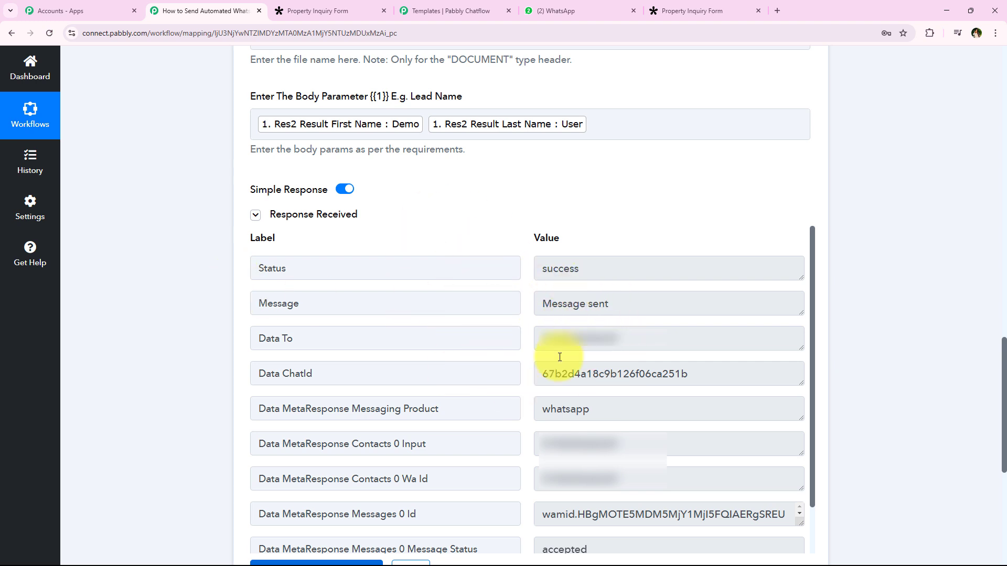
left_click_drag(666, 313, 409, 307)
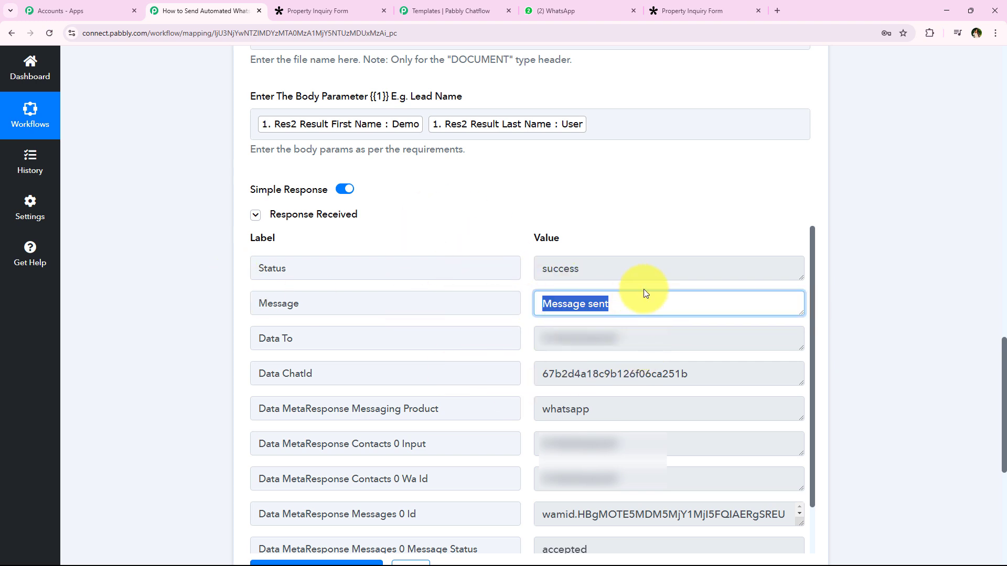
double_click(656, 274)
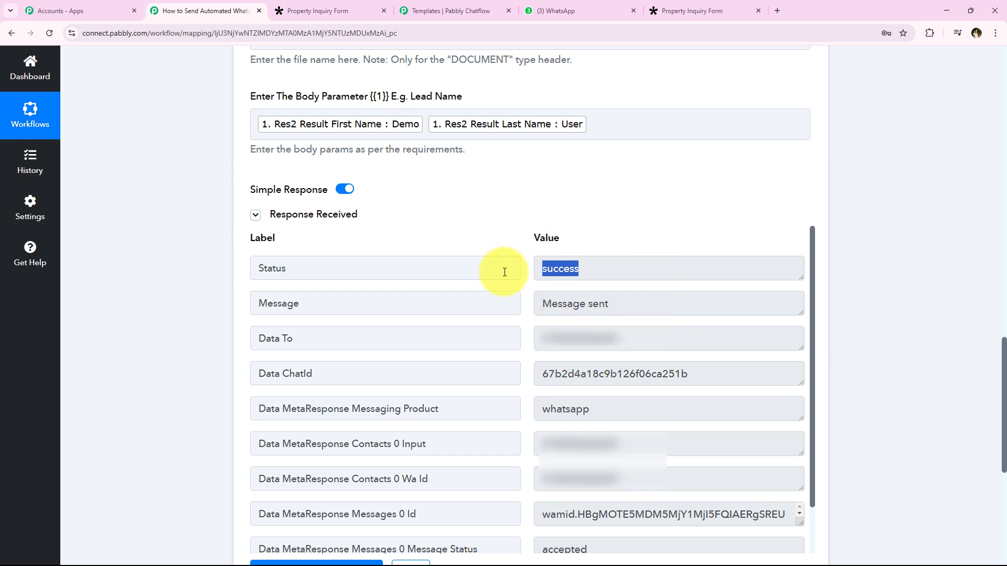
left_click(595, 230)
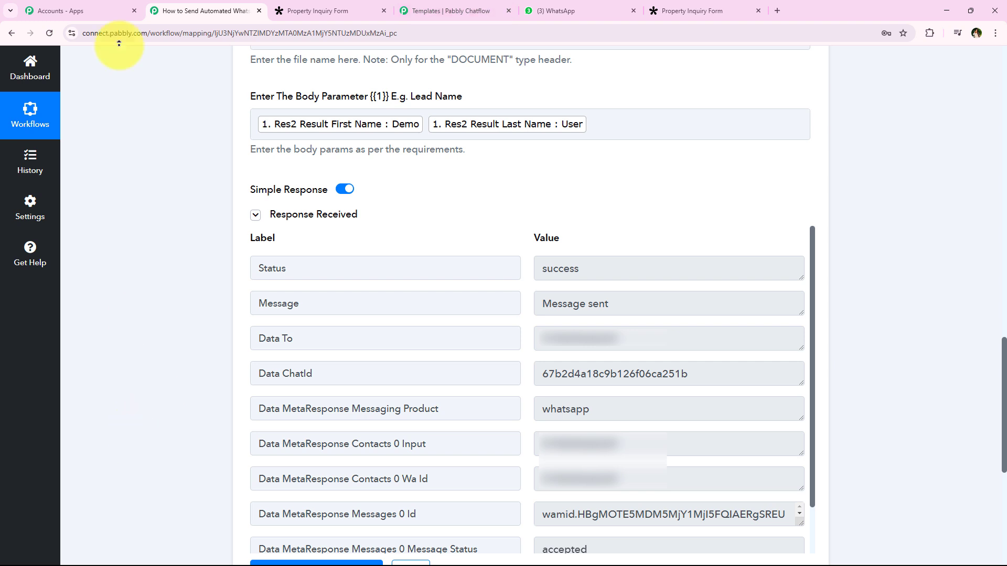
scroll(125, 57, "up", 20)
left_click(418, 482)
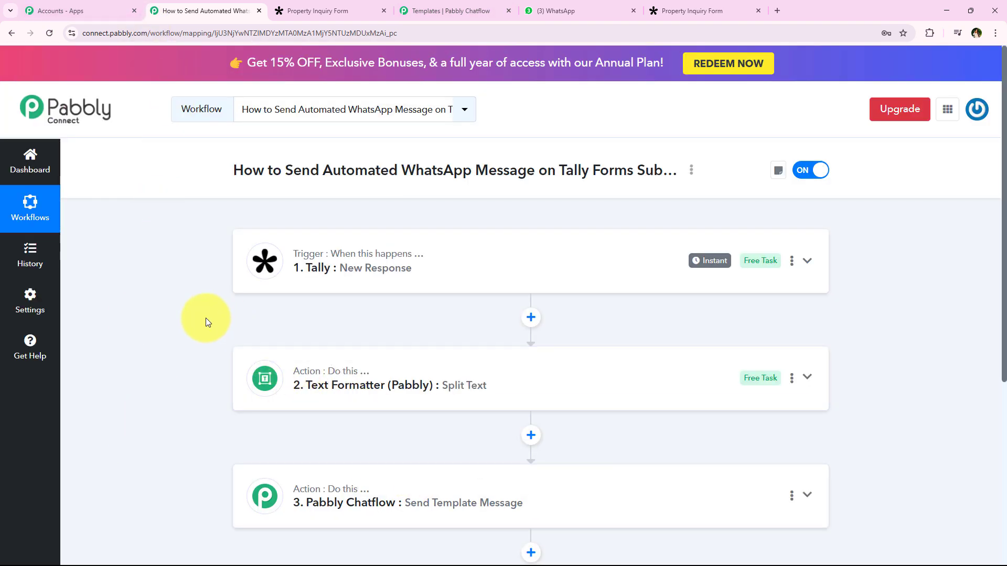
- Switch to Pabbly Chatflow, close the new_lead_ template preview and open the test recipient's chat in the Inbox
left_click(423, 8)
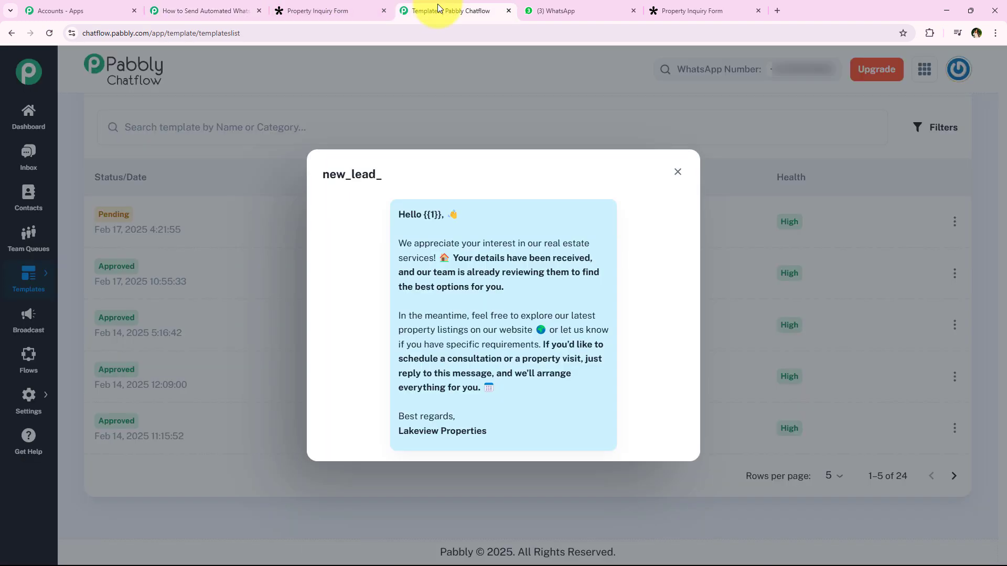
left_click(681, 177)
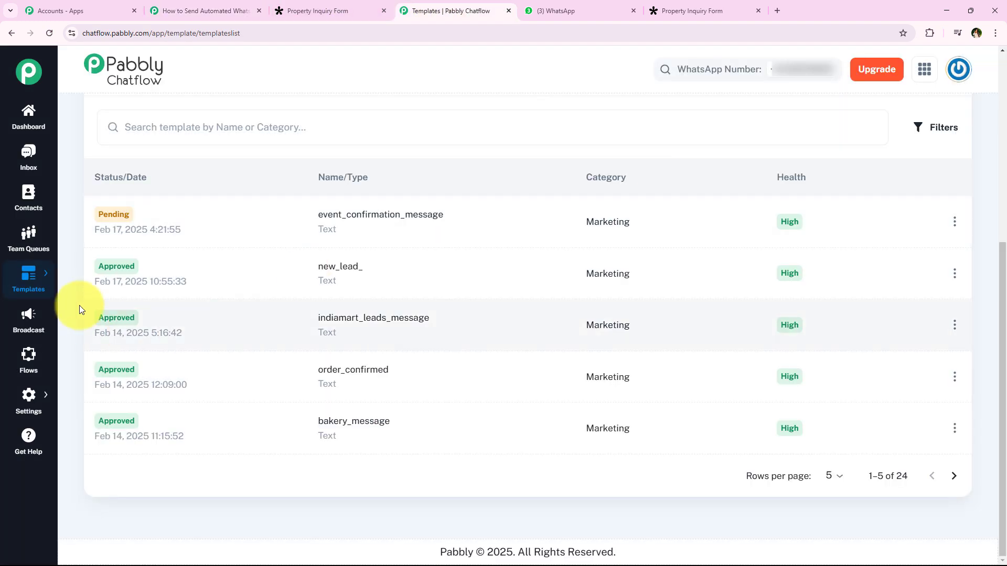
left_click(43, 158)
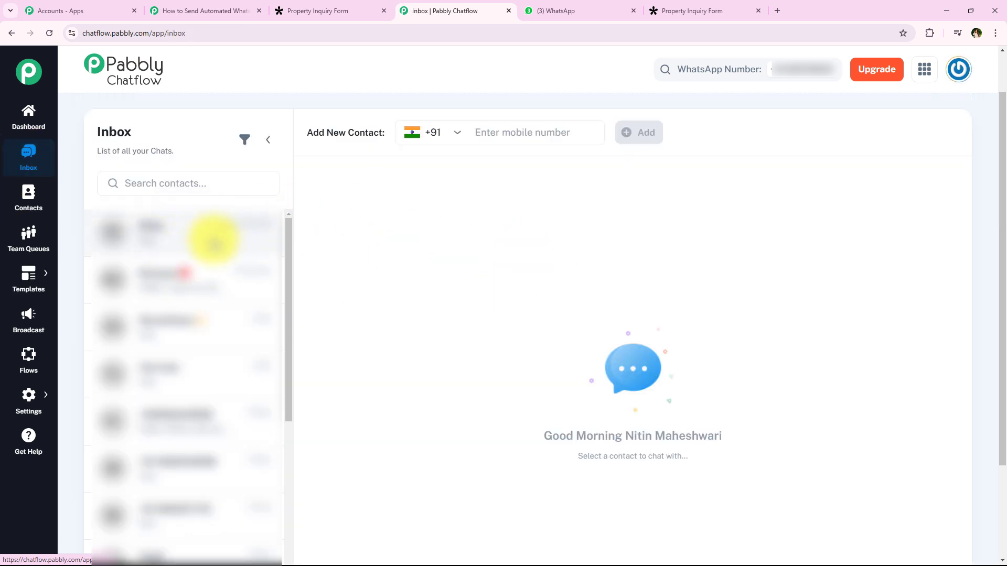
left_click(212, 238)
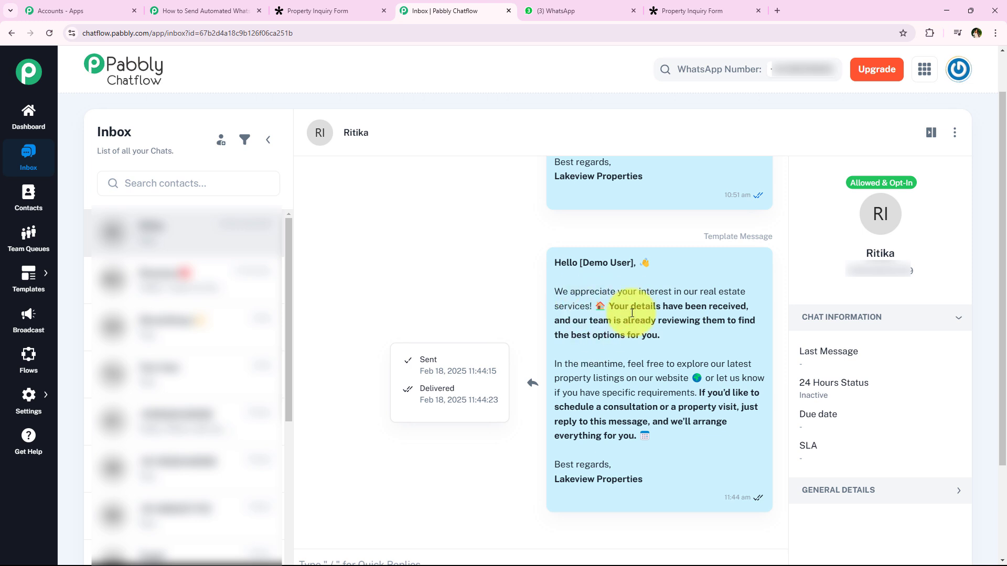
- Read the received template message in the ChatFlow chat on WhatsApp Web, and check its delivery status in the Pabbly Chatflow inbox
left_click(568, 9)
scroll(499, 180, "down", 5)
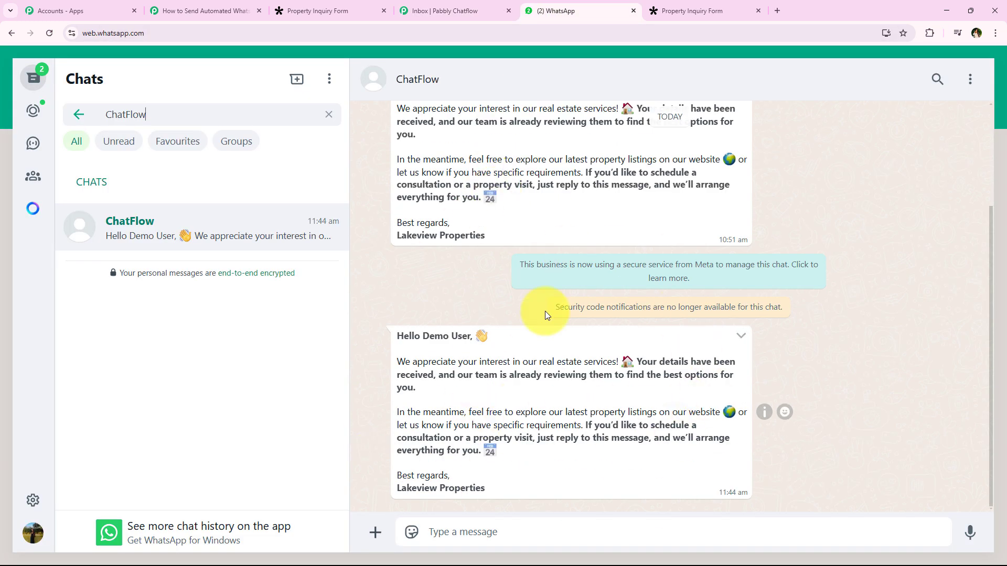
left_click_drag(393, 336, 505, 337)
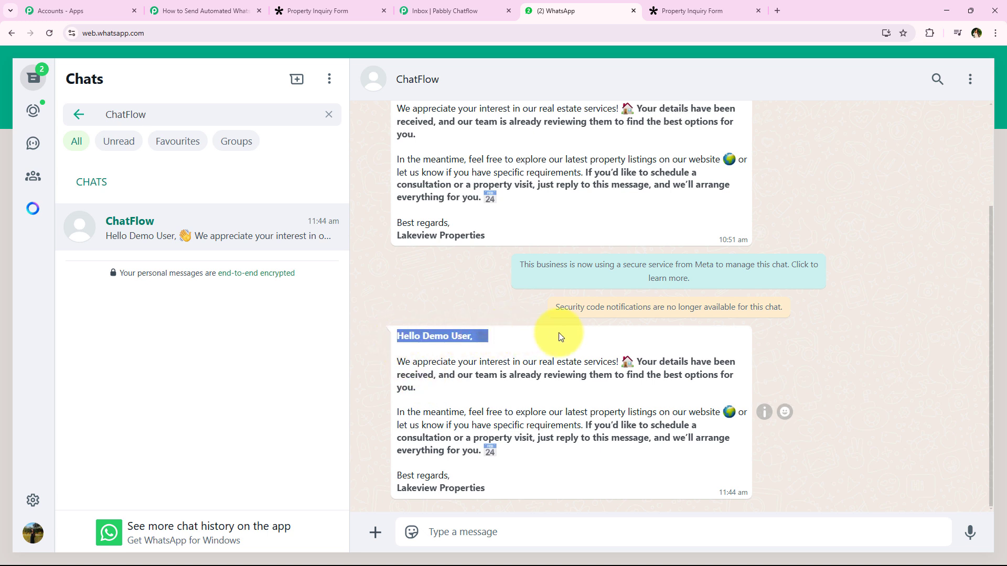
left_click(403, 366)
left_click_drag(394, 363, 622, 366)
left_click(643, 401)
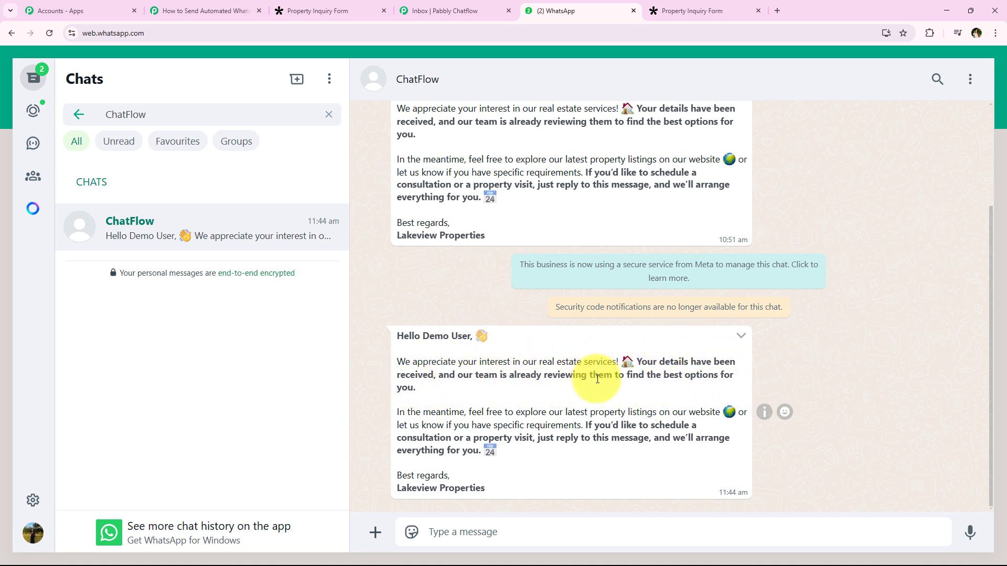
left_click_drag(397, 412, 729, 417)
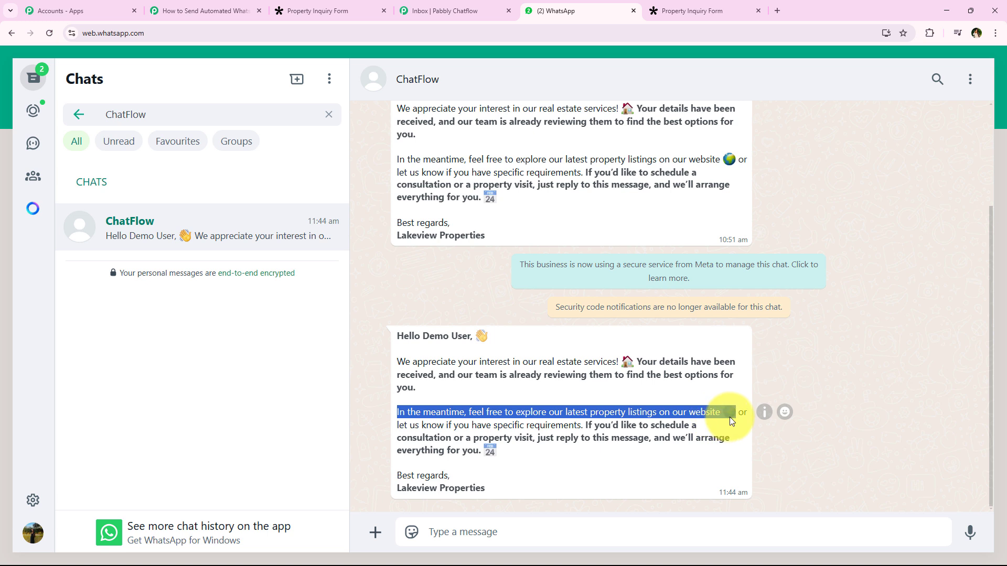
left_click(758, 467)
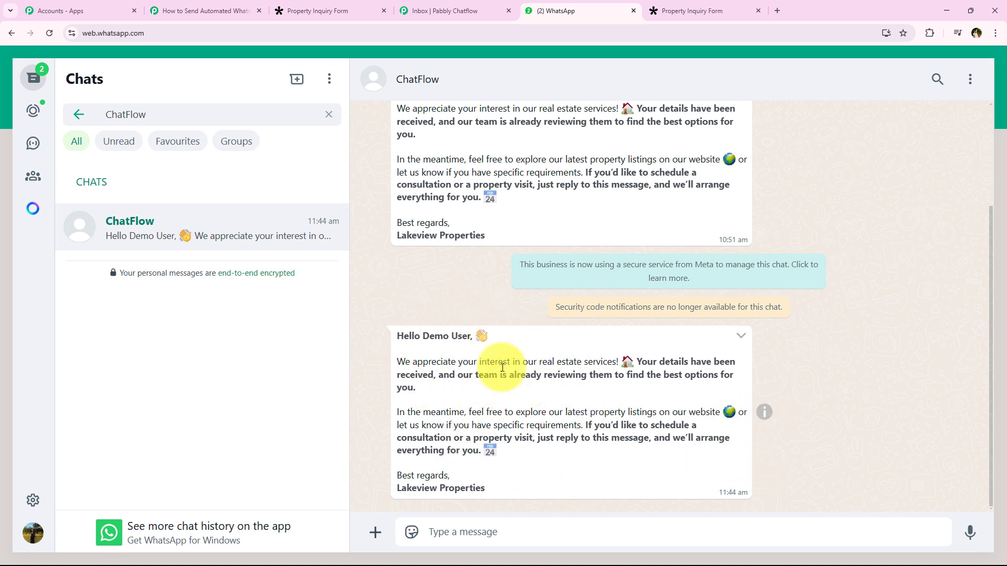
left_click(414, 5)
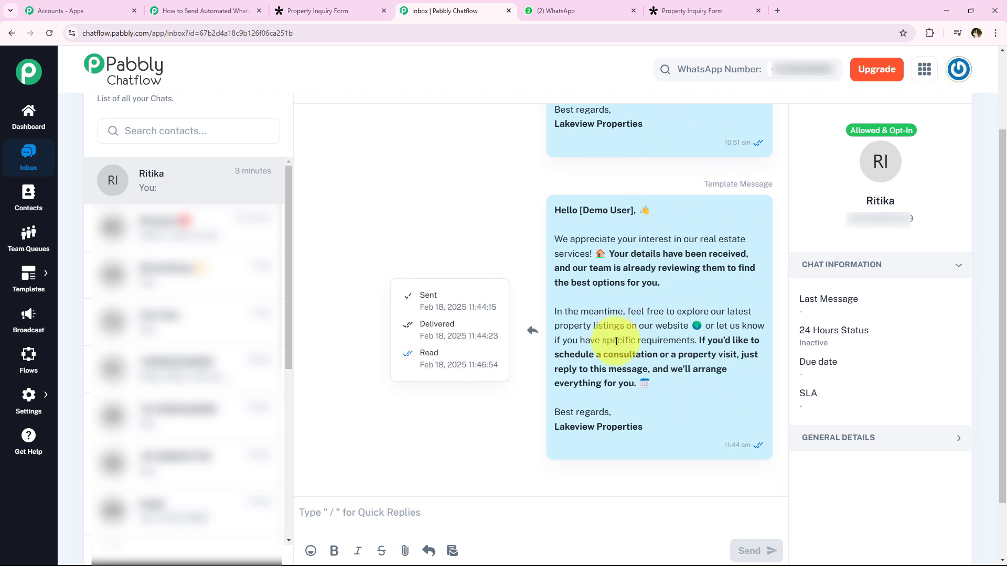
- Switch to WhatsApp Web and send the reply "Hello, I Want to schedule a property visit" in the ChatFlow chat
left_click(553, 10)
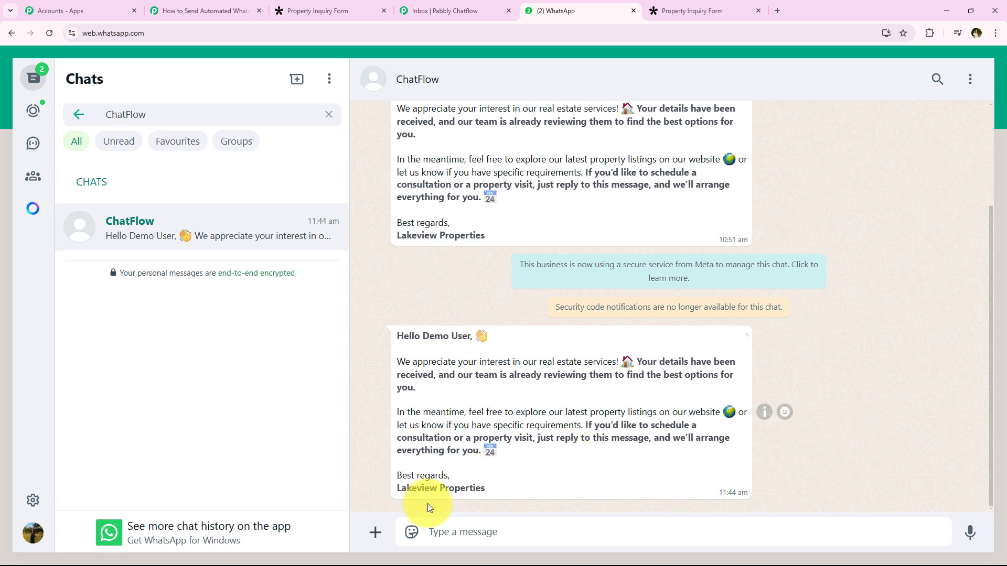
type("Hello, I")
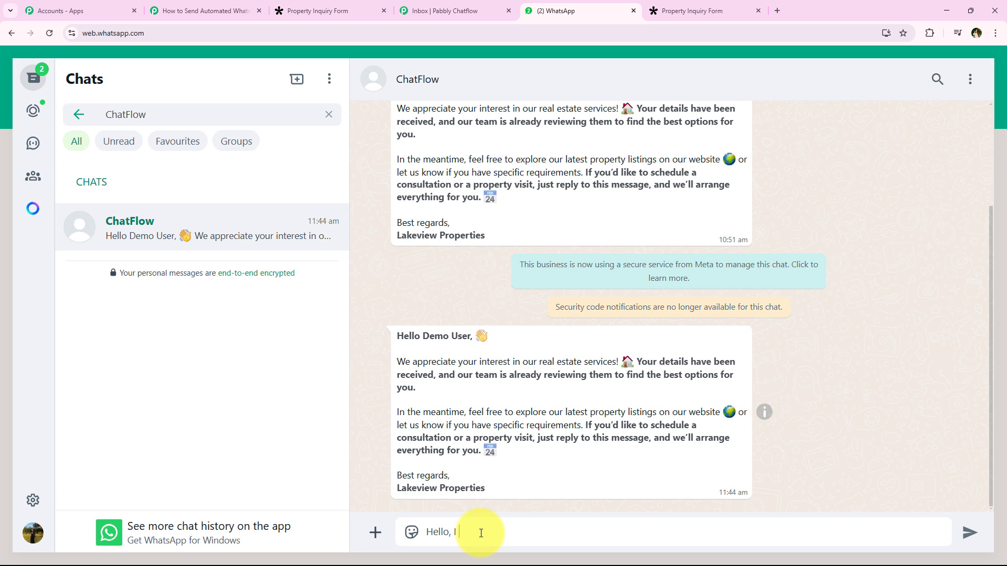
type("Wan")
type("t to schedule a property visit")
key("Return")
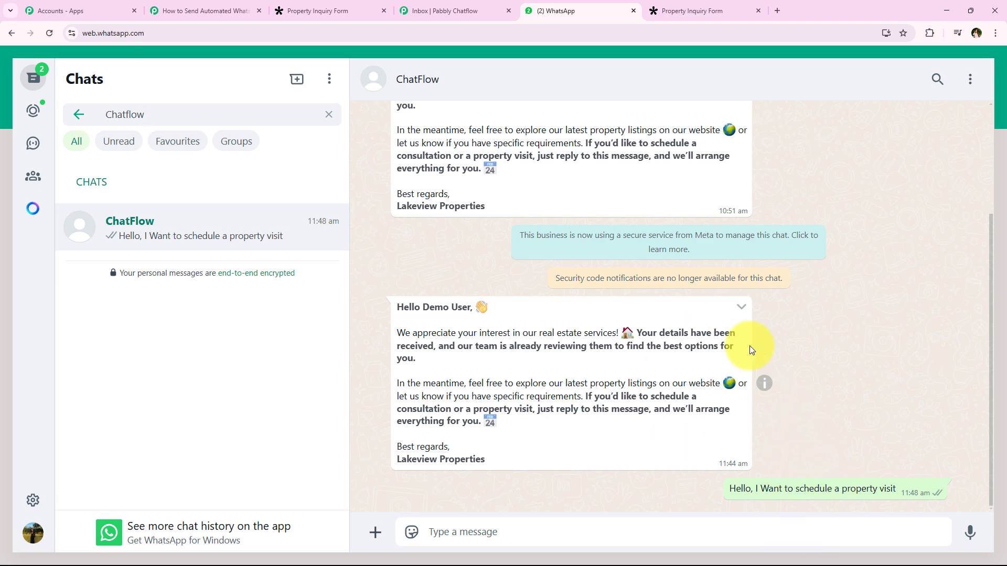
- Return to Pabbly Chatflow and check the recipient's chat for the property visit reply
left_click(457, 5)
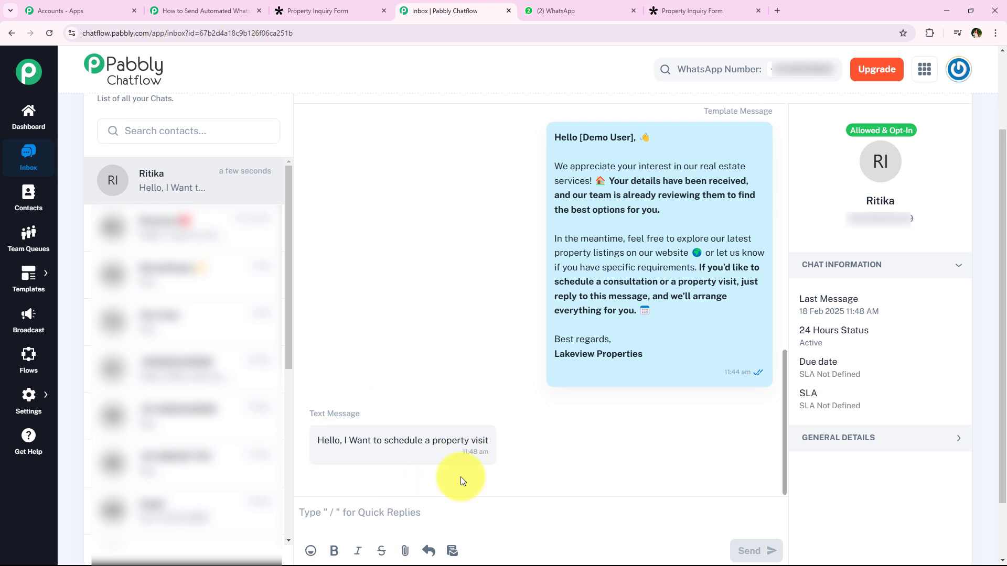
left_click_drag(315, 440, 487, 440)
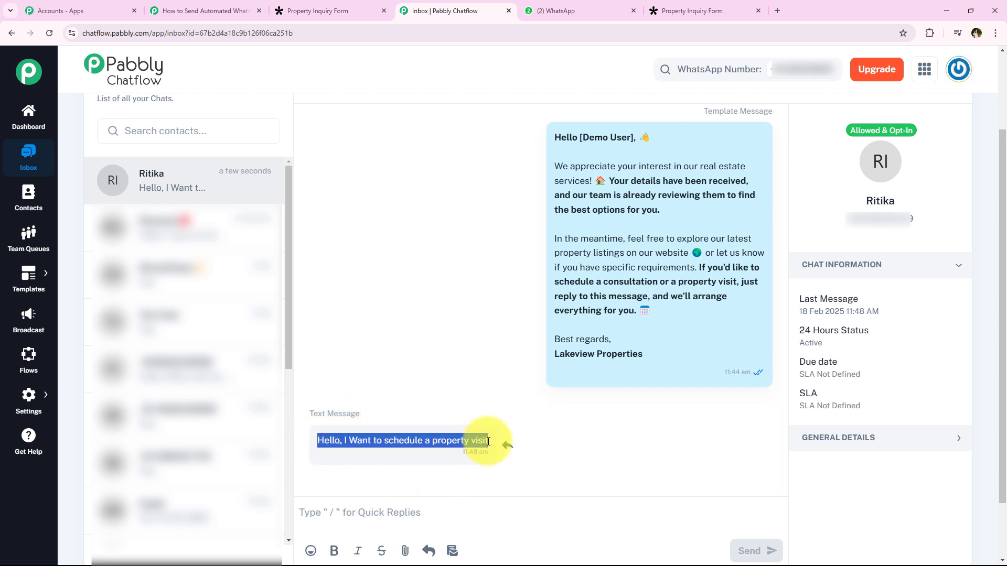
left_click(526, 490)
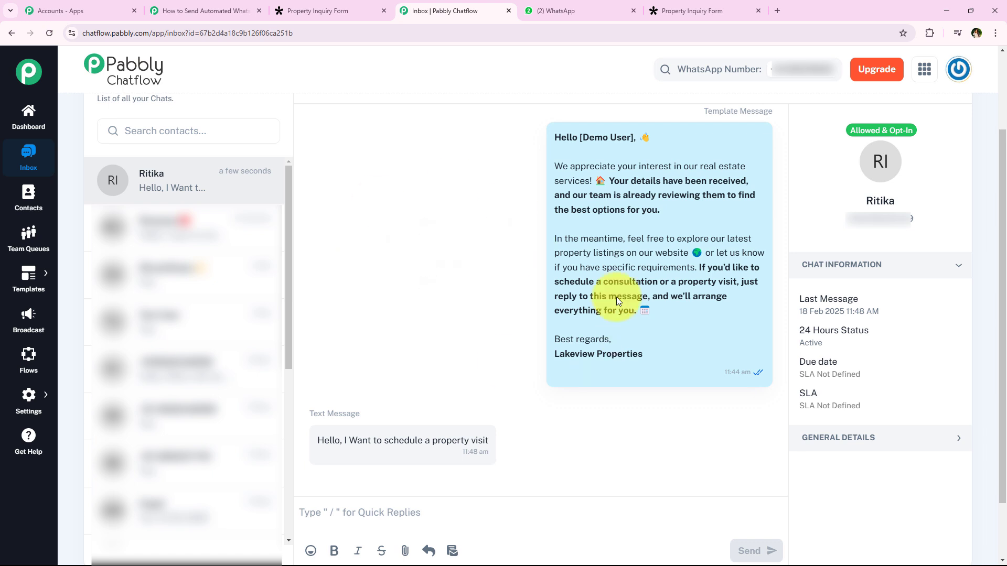
mouse_move(456, 298)
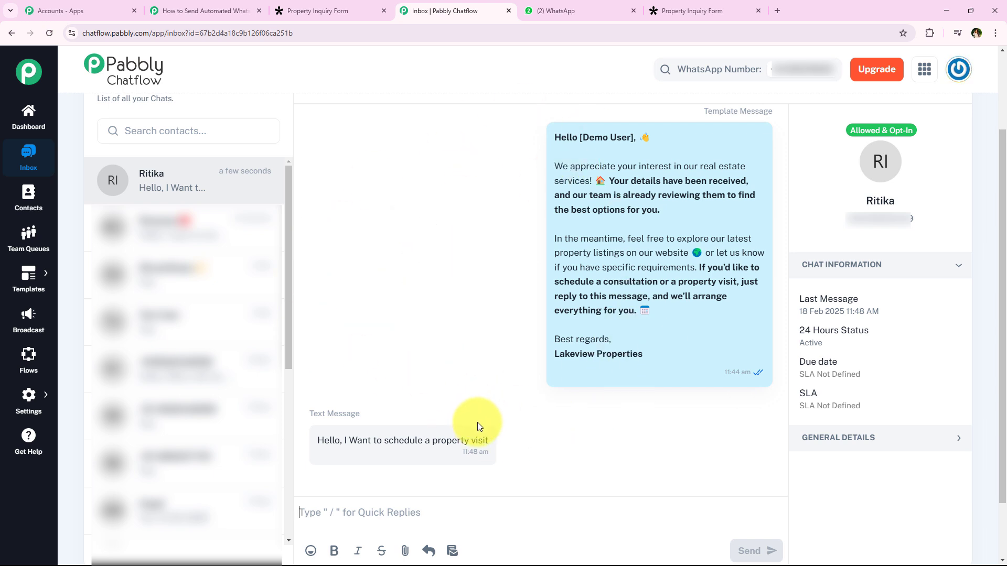
- Review the whole conversation, the reply box and the template message's sent, delivered and read history
scroll(534, 445, "down", 1)
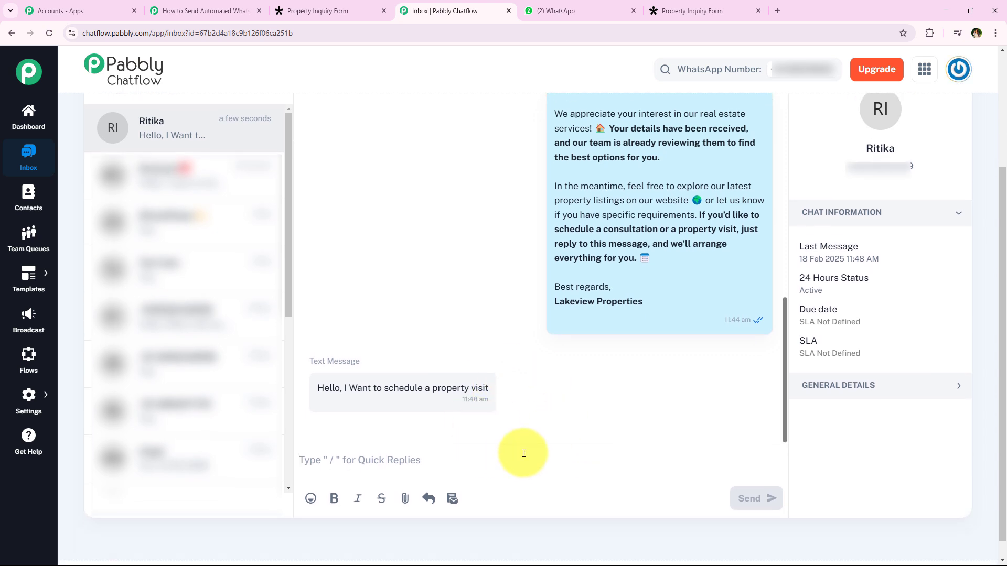
scroll(517, 316, "up", 5)
scroll(515, 325, "down", 5)
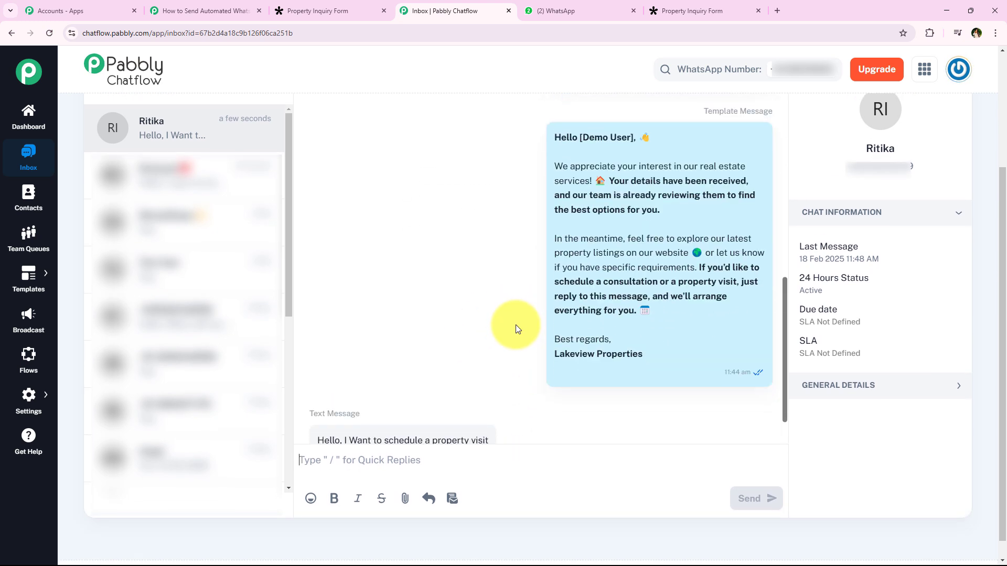
scroll(526, 329, "up", 1)
left_click(633, 465)
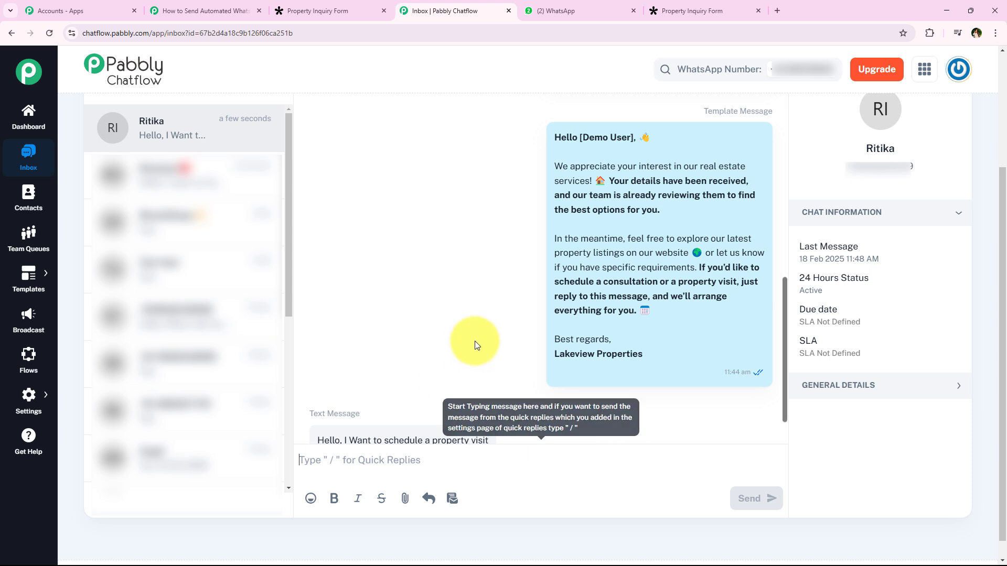
scroll(517, 394, "up", 1)
scroll(556, 454, "down", 2)
scroll(495, 465, "up", 3)
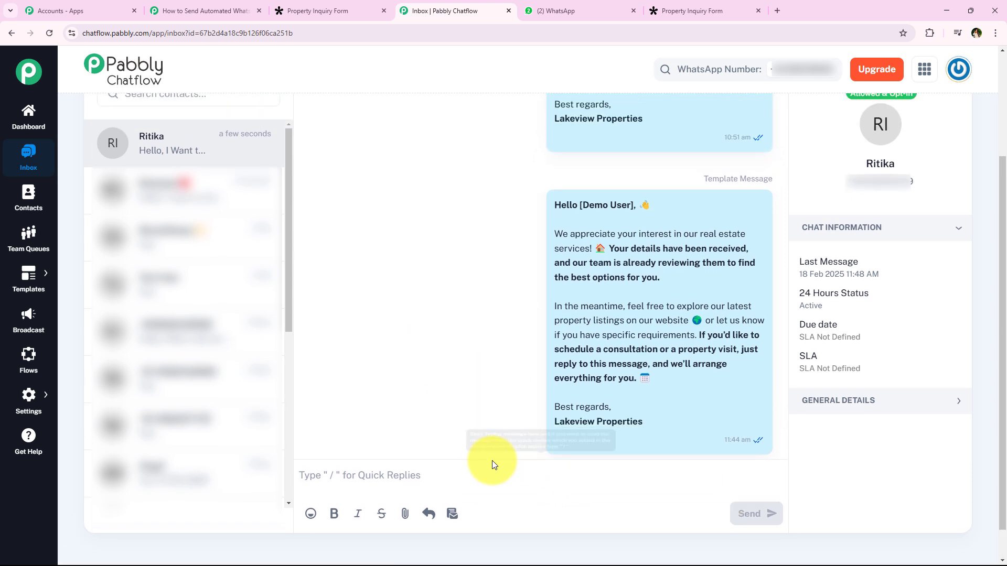
scroll(468, 365, "down", 2)
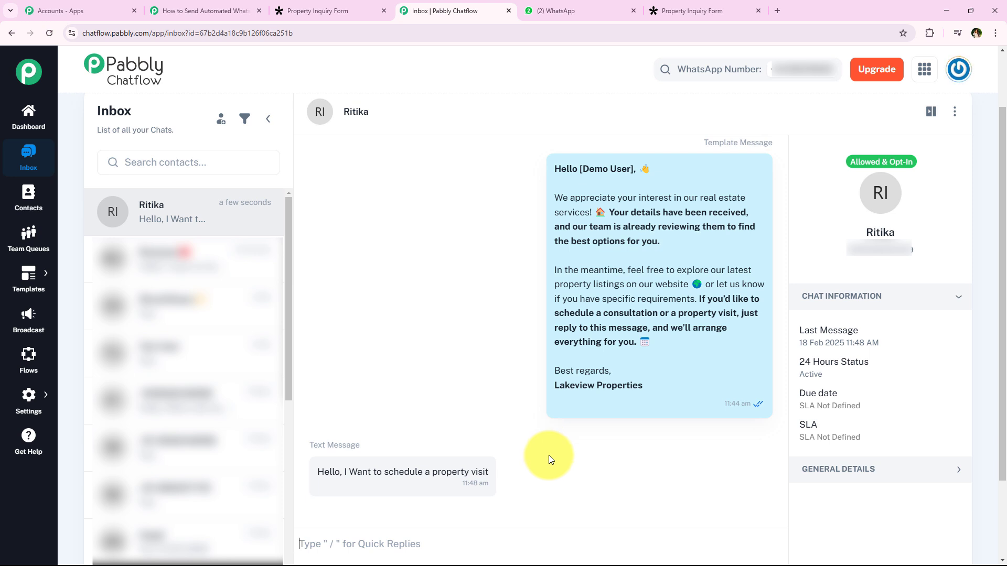
mouse_move(703, 330)
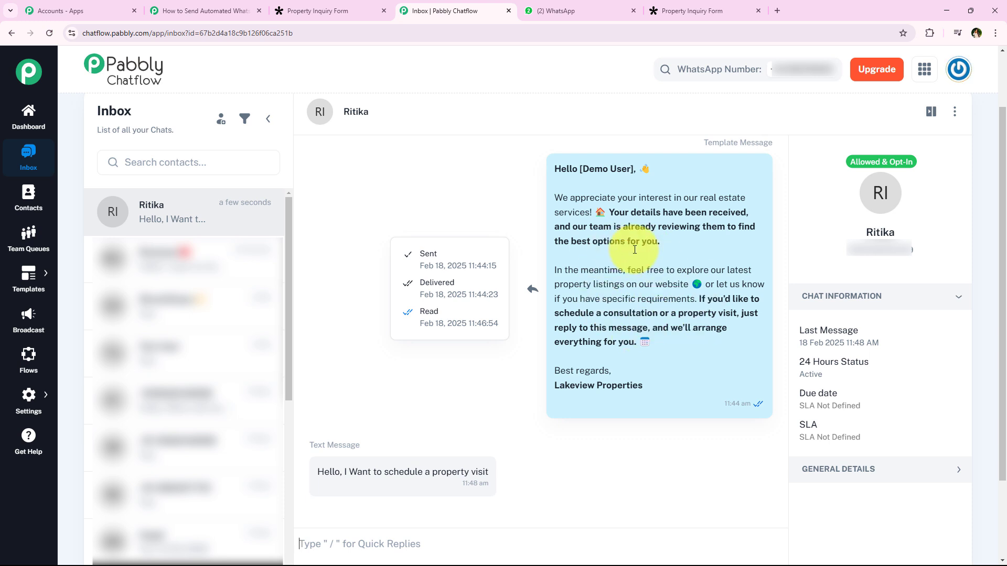
- Switch to the Pabbly Connect workflow and review its Tally trigger, Text Formatter and Pabbly Chatflow action steps
left_click(244, 9)
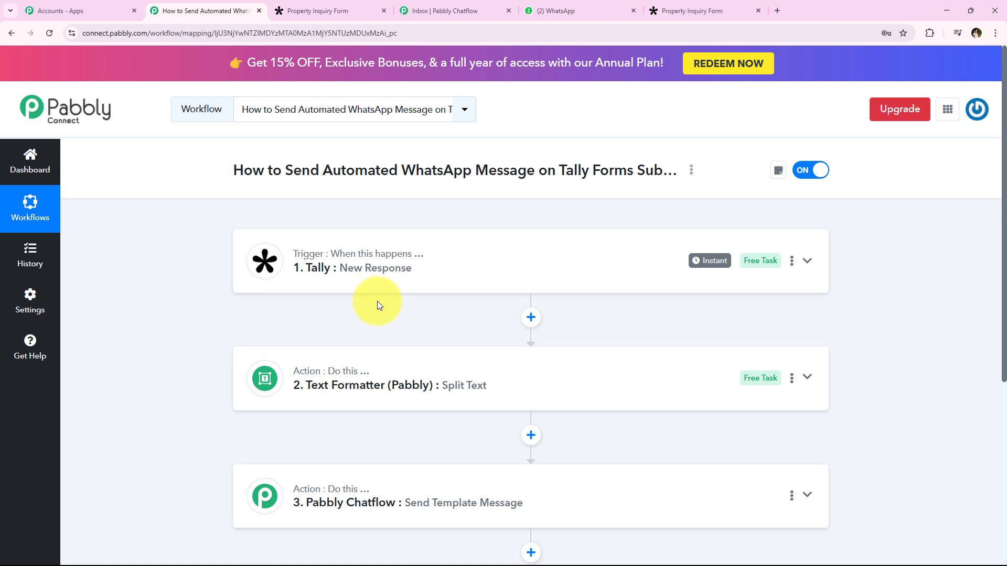
scroll(259, 367, "down", 1)
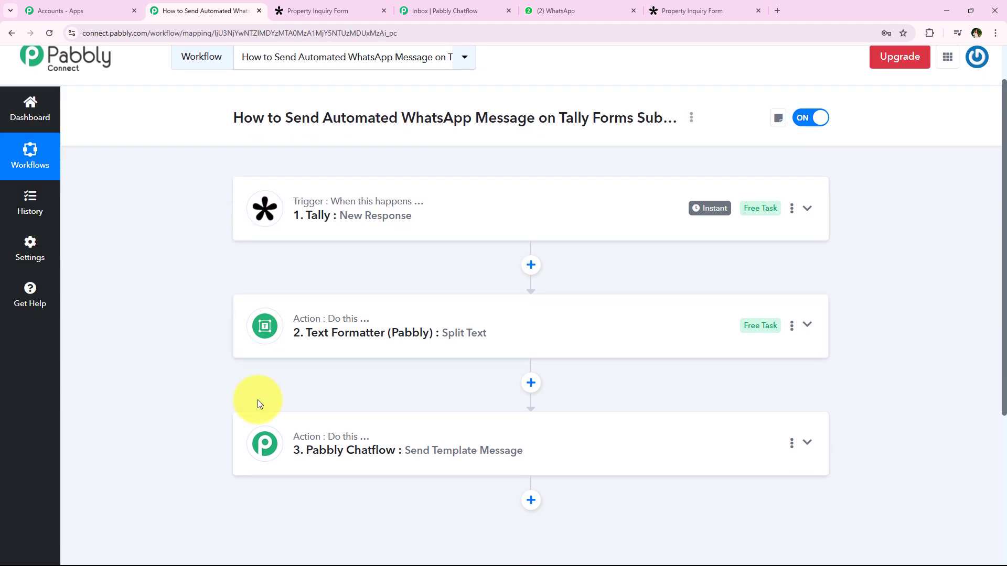
scroll(230, 396, "up", 1)
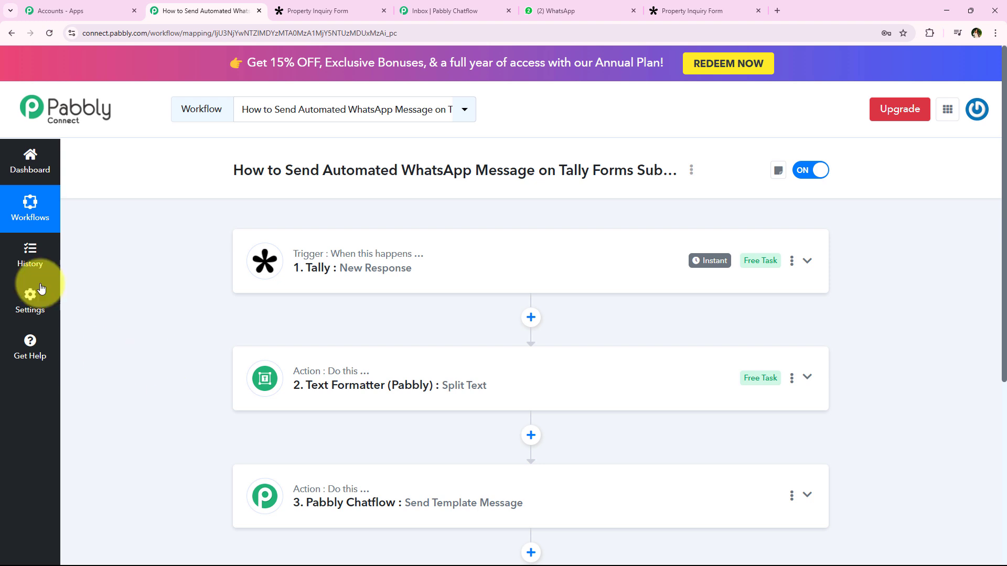
- Recheck the template message and the property visit reply in the Pabbly Chatflow inbox, and return to the Pabbly Connect workflow
left_click(440, 11)
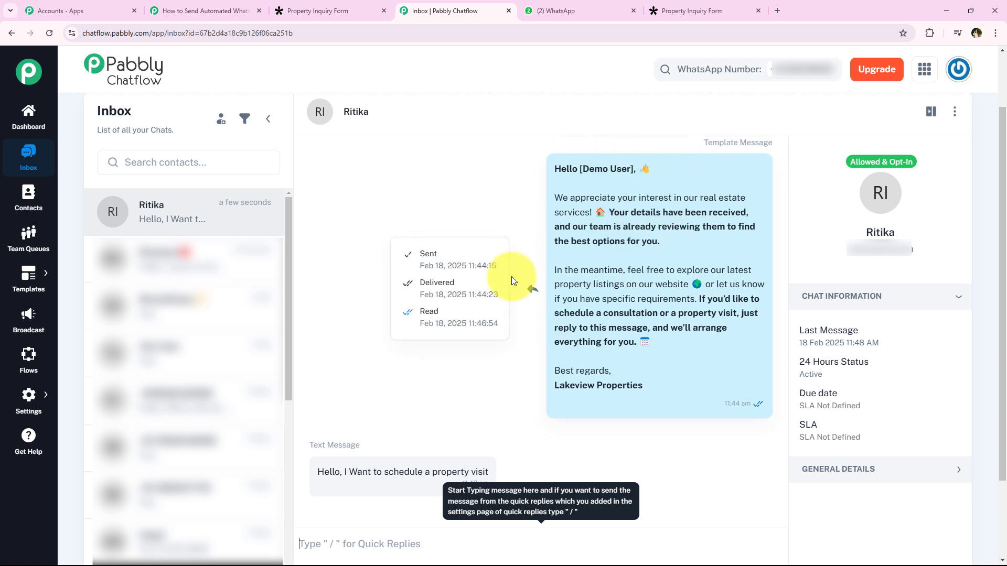
scroll(550, 426, "down", 1)
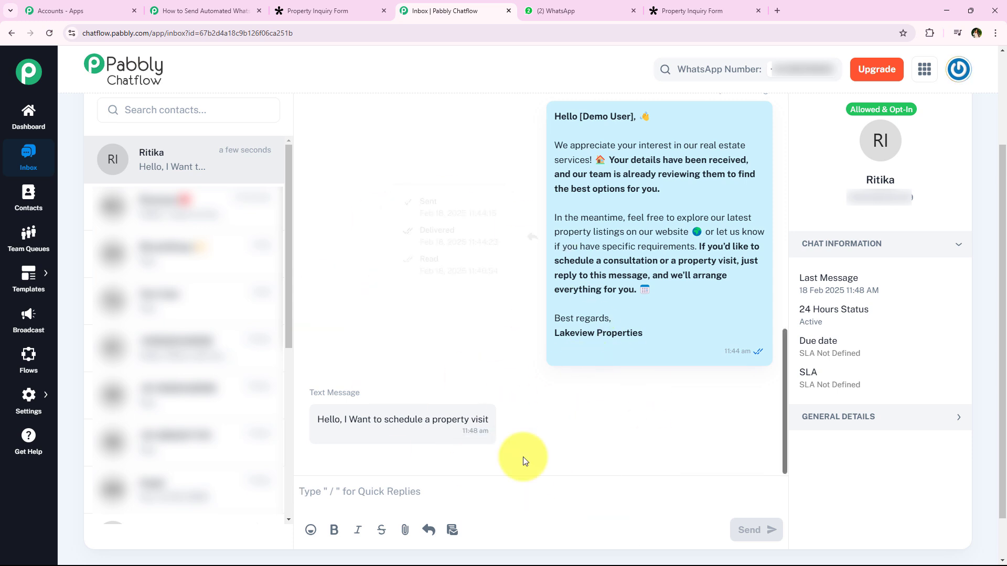
left_click(191, 10)
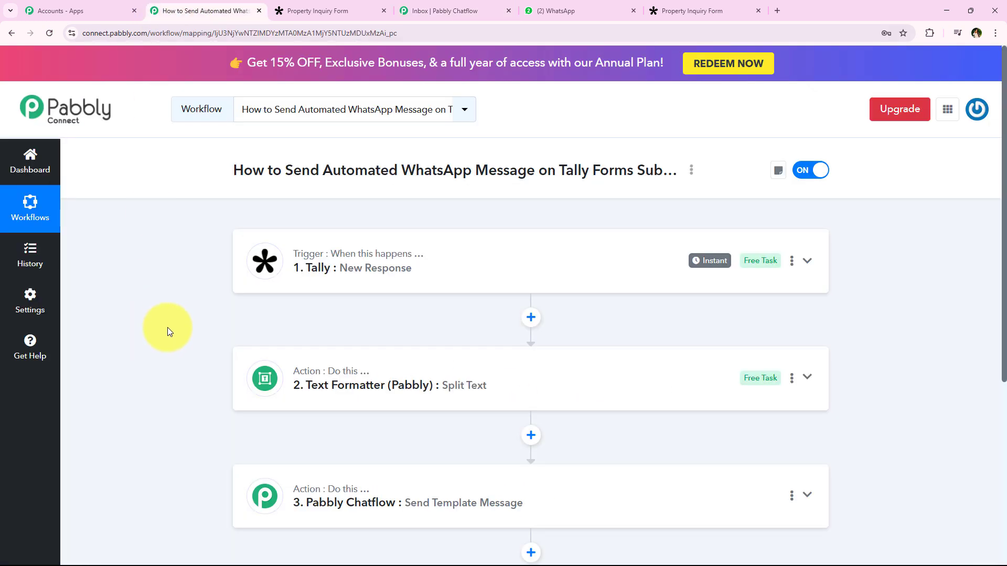